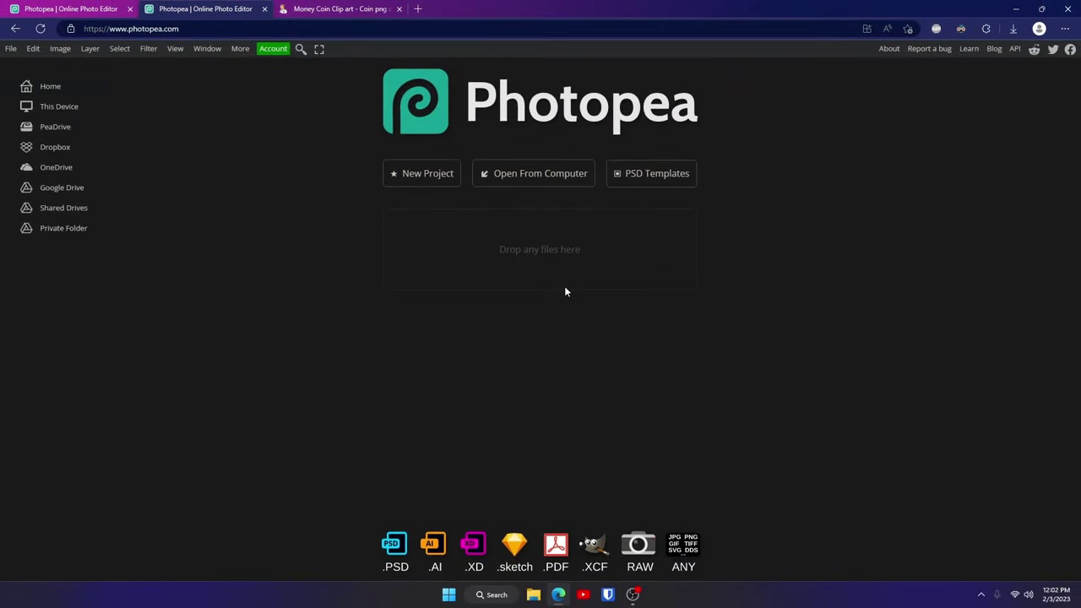
Step: Create a new project 1000 pixels wide and 1000 pixels high with a white background
left_click(422, 175)
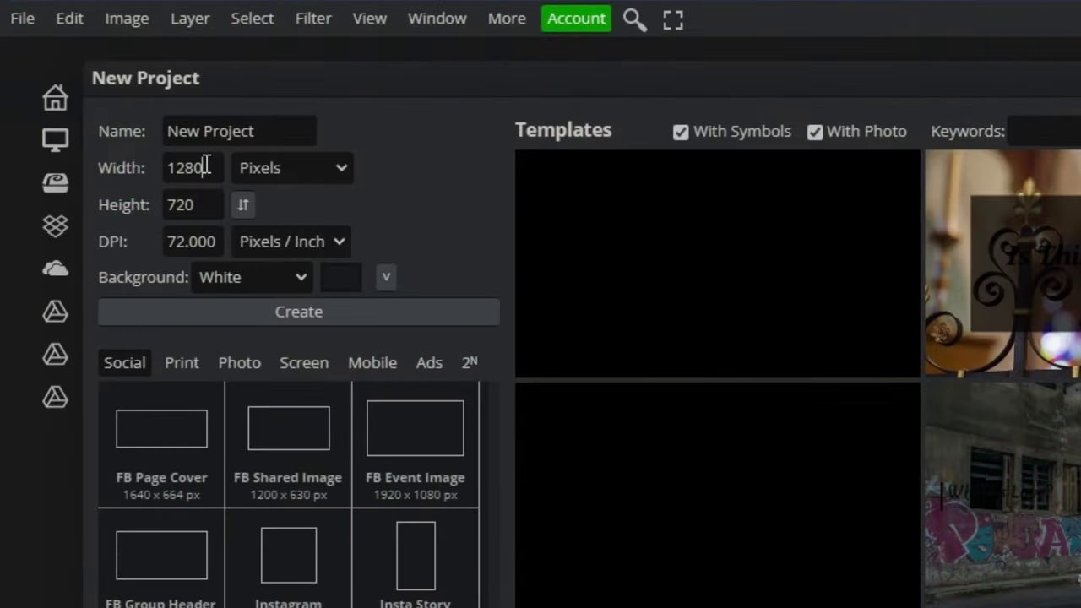
double_click(89, 119)
type("1000")
double_click(202, 213)
type("100")
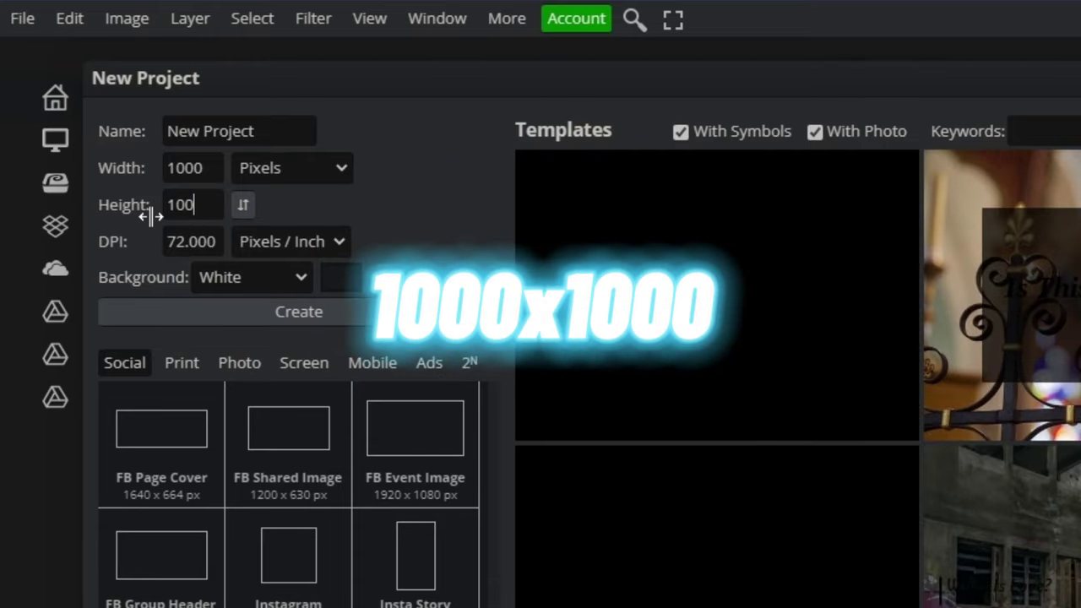
type("0")
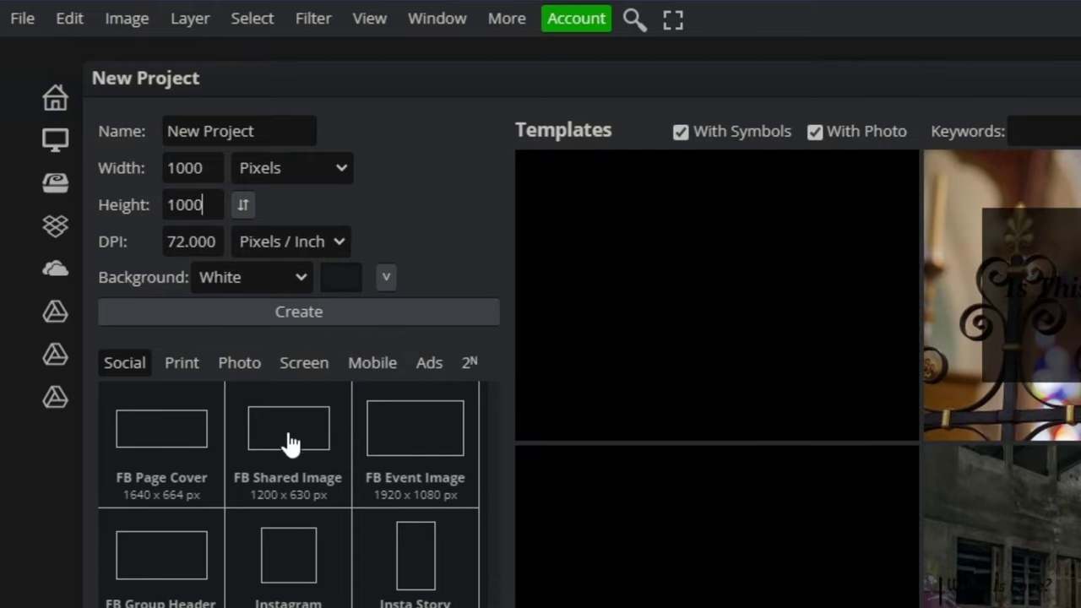
left_click(363, 316)
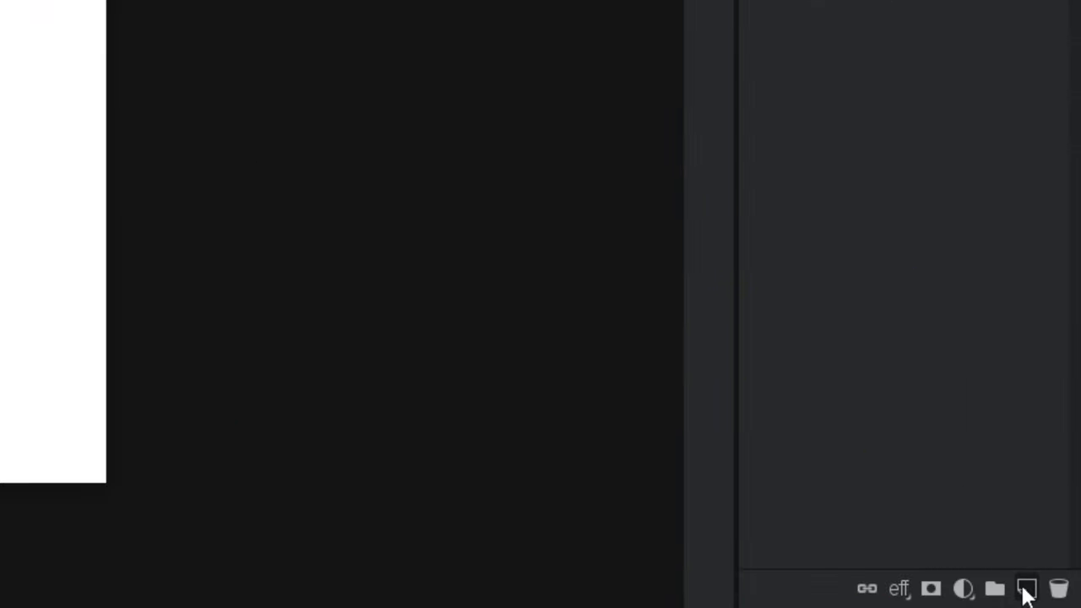
Step: Add a new layer and fill it with a vertical linear gradient running from green at the top to black
left_click(1026, 589)
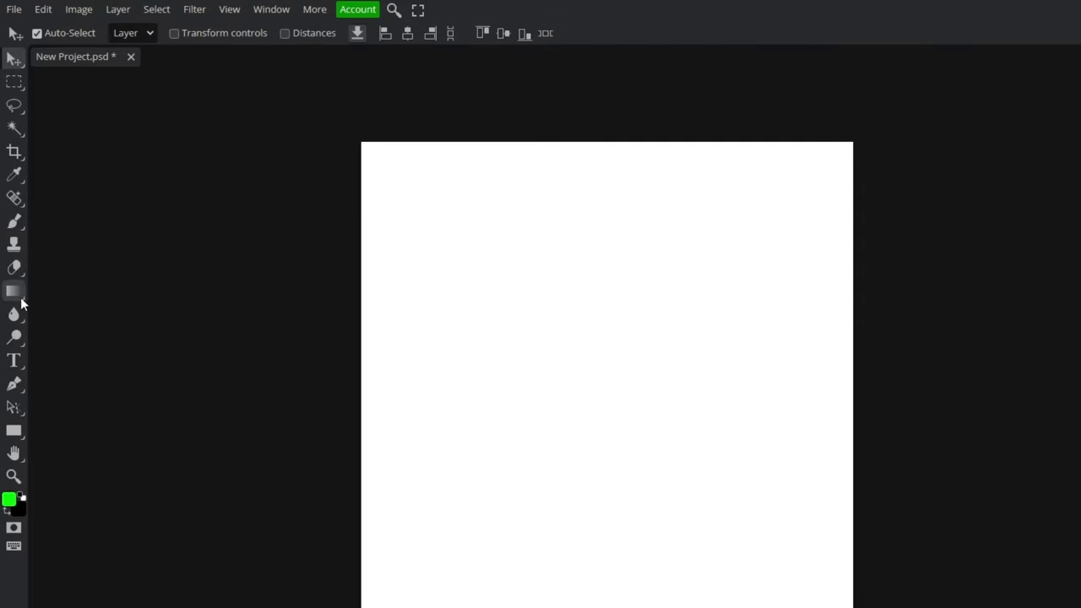
left_click(14, 293)
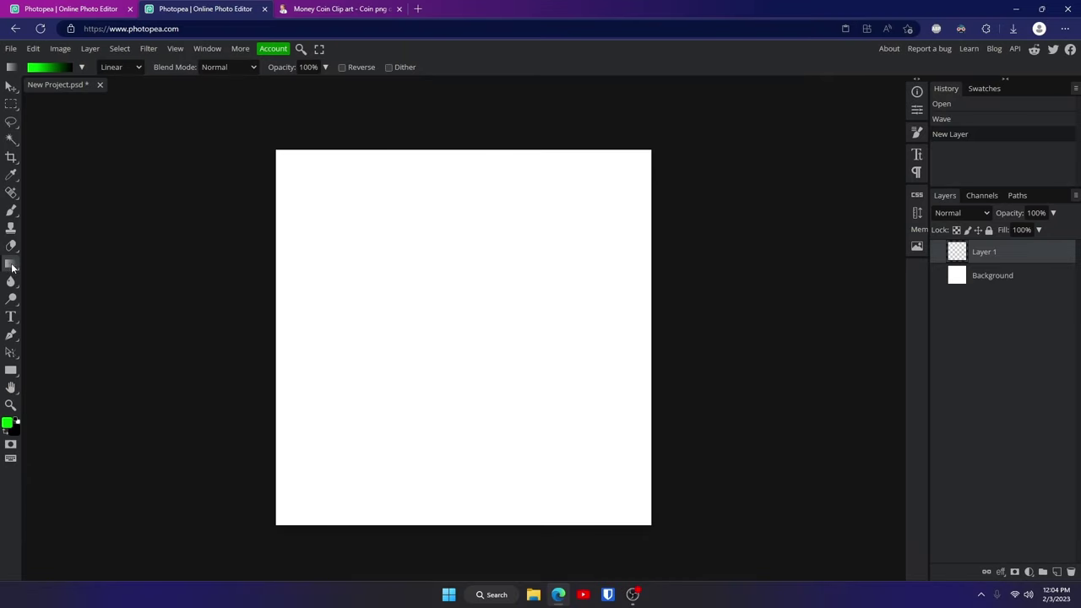
left_click(11, 246)
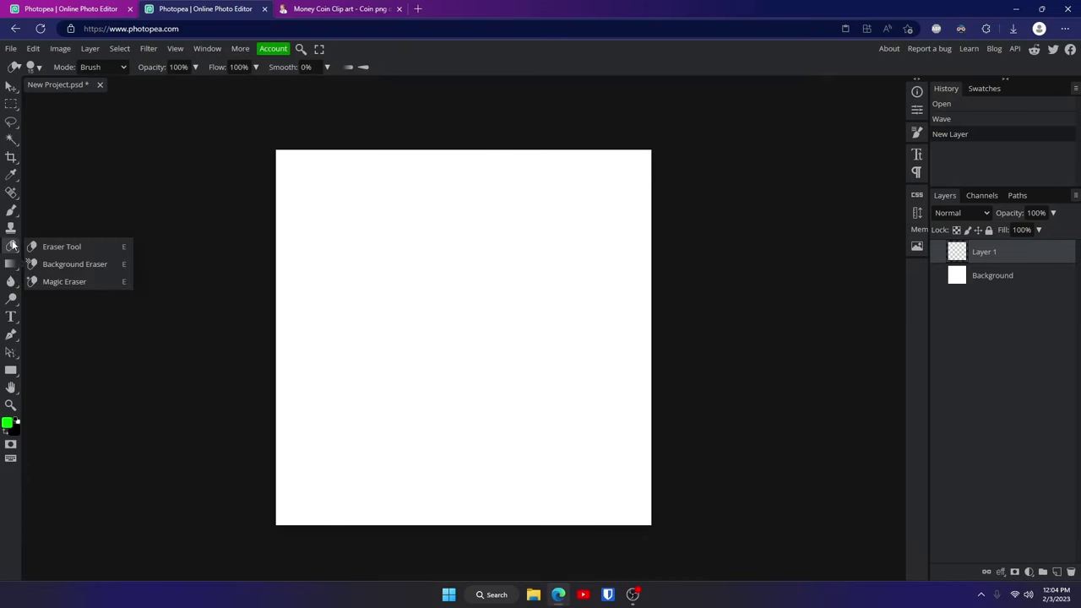
left_click(11, 264)
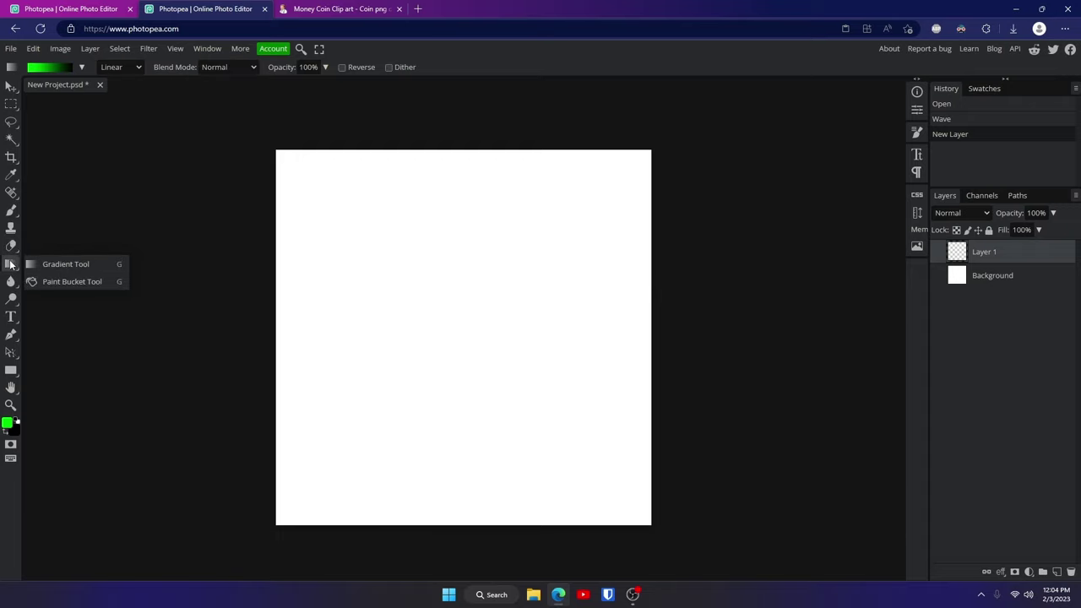
left_click(106, 267)
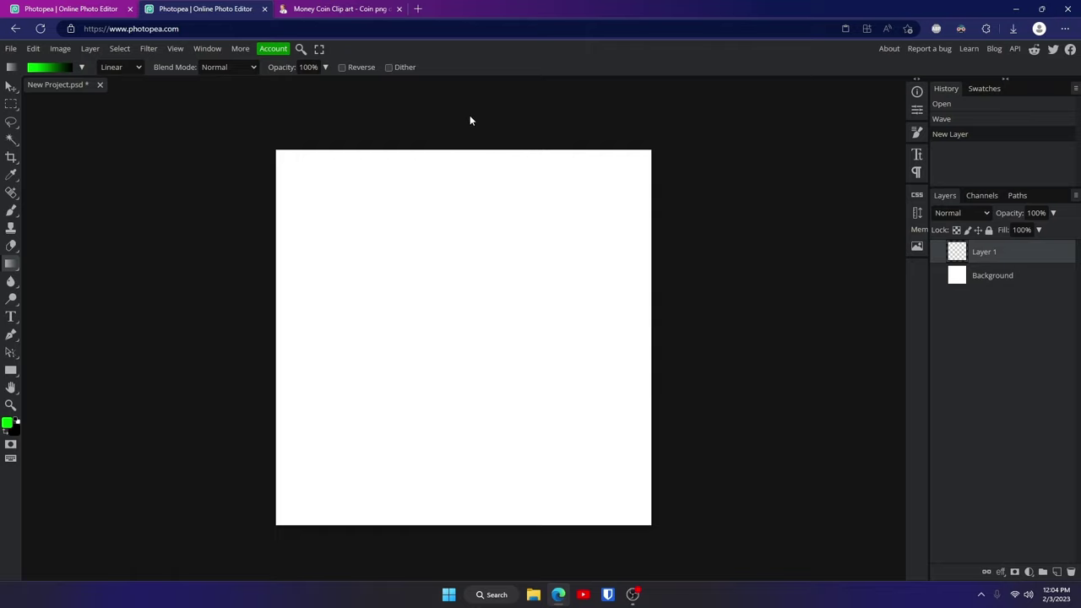
left_click_drag(458, 131, 459, 557)
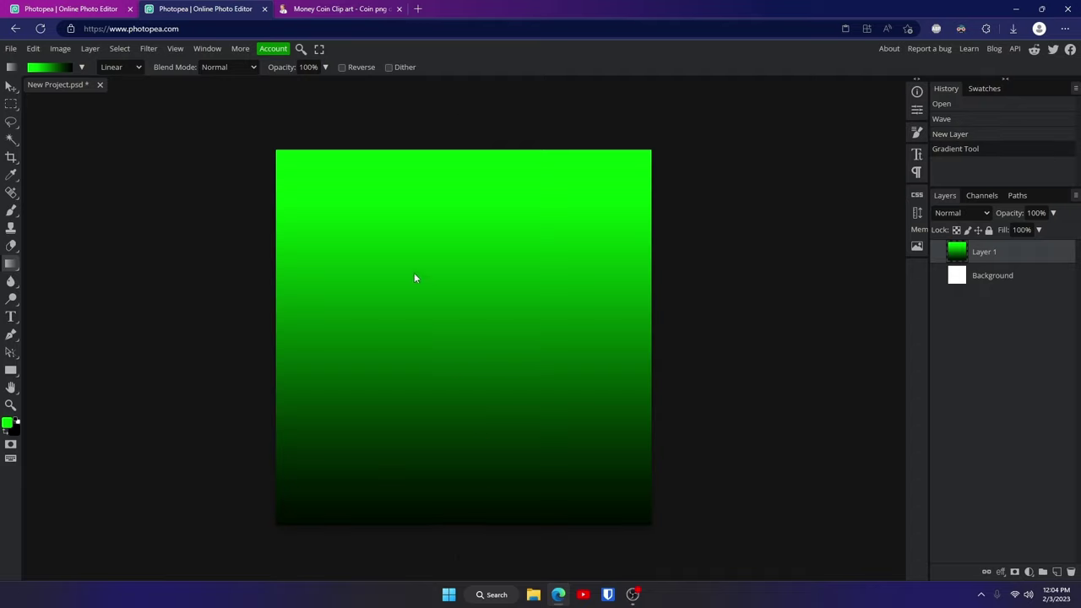
Step: Replace the new layer's gradient with a black-to-white linear gradient running from top to bottom
left_click(74, 67)
left_click(78, 102)
left_click(613, 253)
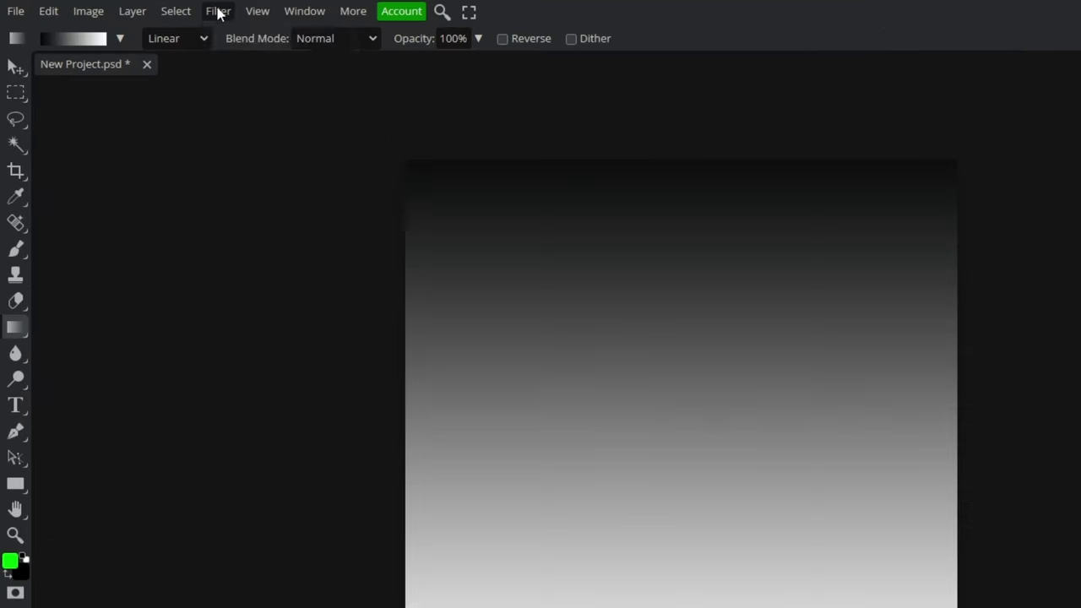
Step: Start the Wave distortion filter on the gradient layer with a minimum length of 1 and a maximum length of 122
left_click(148, 48)
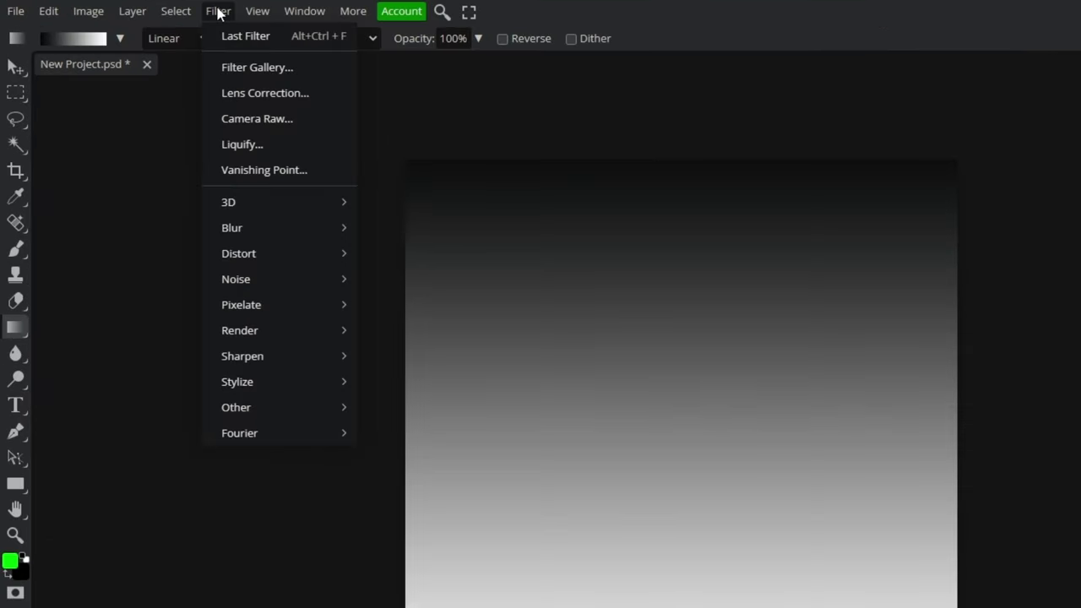
mouse_move(283, 254)
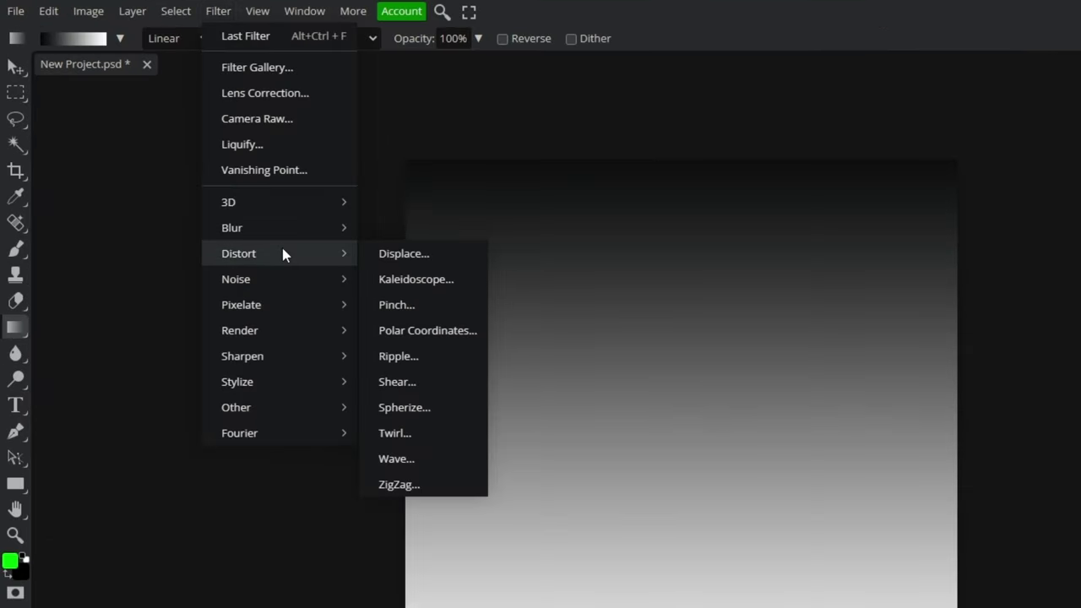
left_click(429, 458)
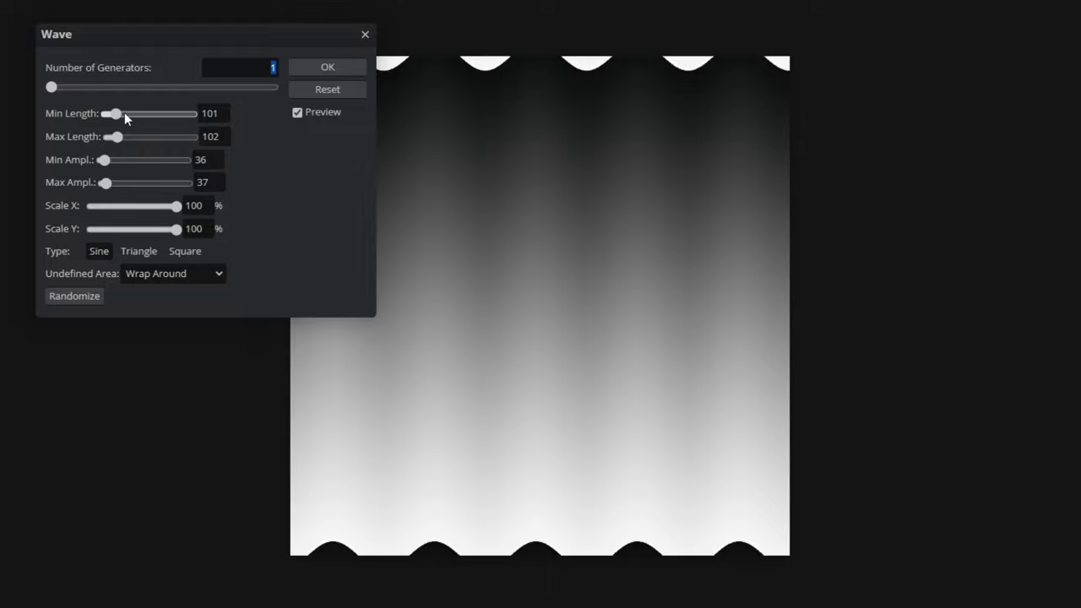
left_click_drag(116, 113, 70, 112)
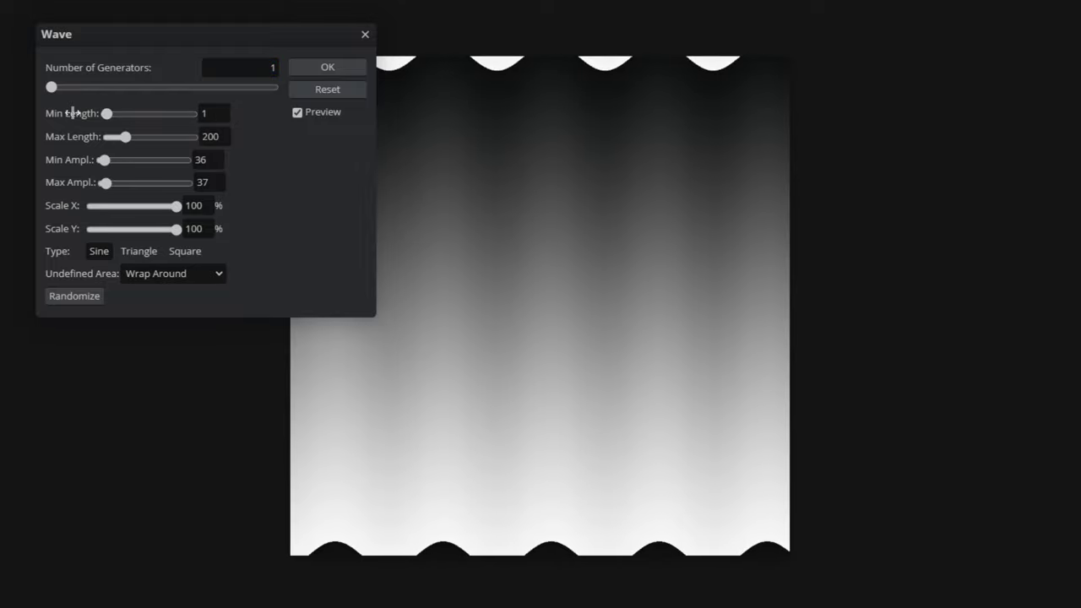
double_click(196, 137)
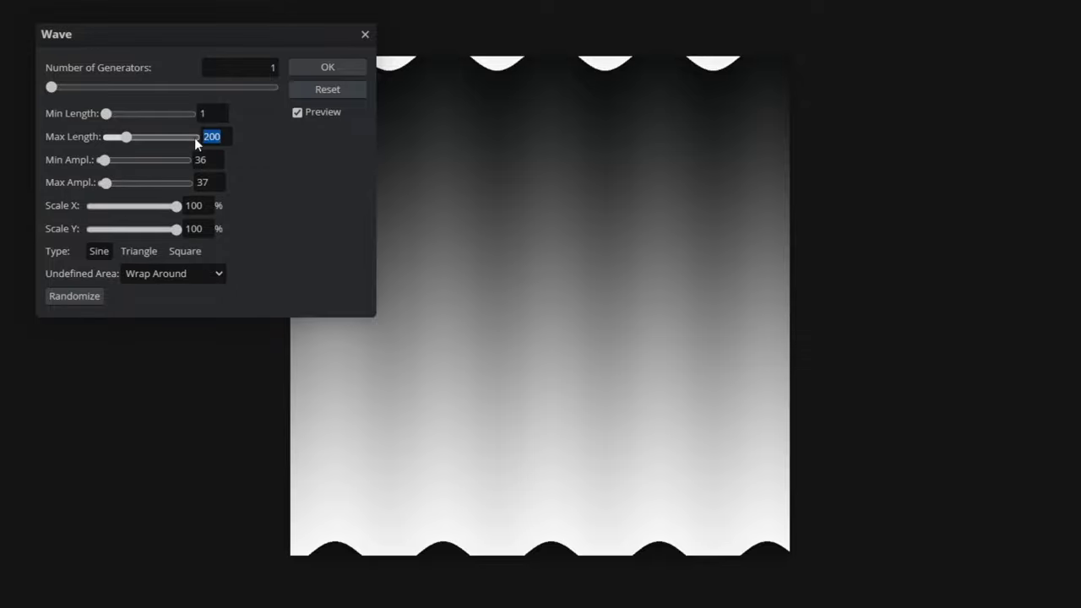
type("122")
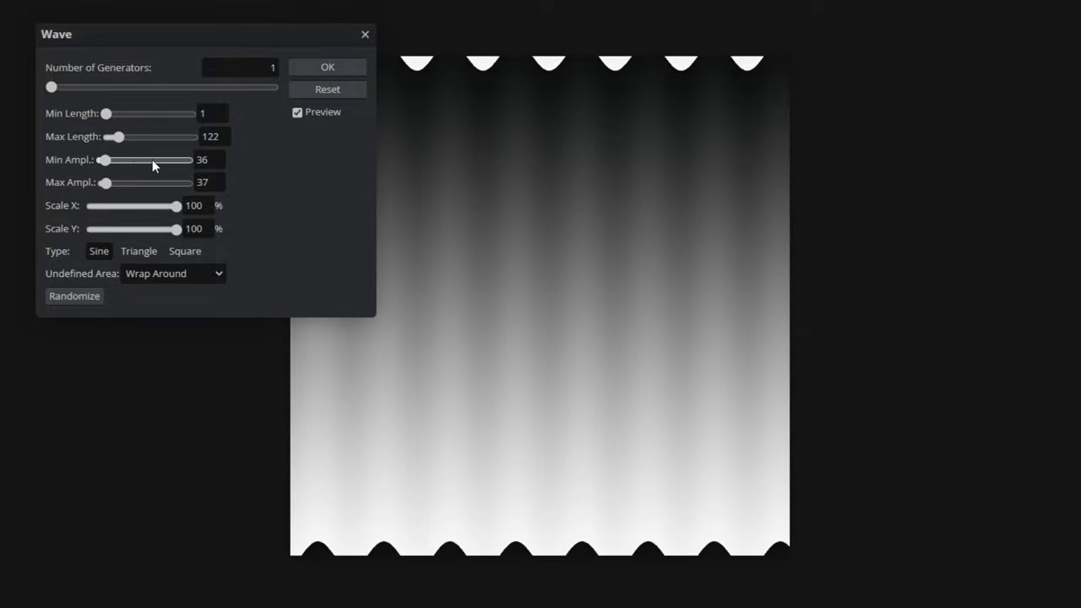
Step: Set the wave's minimum and maximum amplitude to 999, its type to Square and the undefined area to Repeat Edge Pixels, and apply the filter
left_click_drag(146, 160, 200, 158)
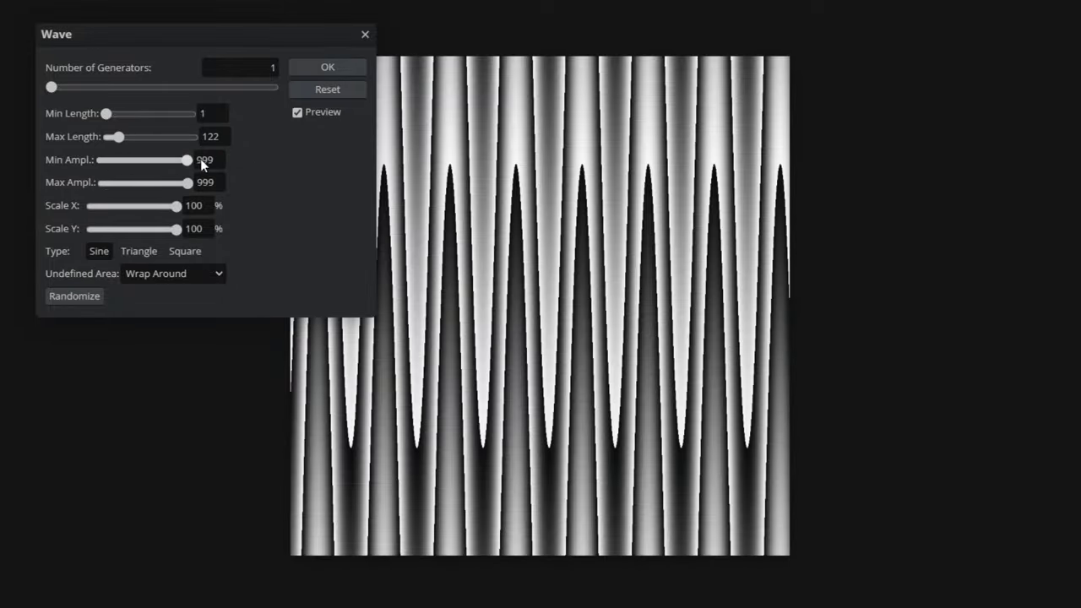
left_click(181, 256)
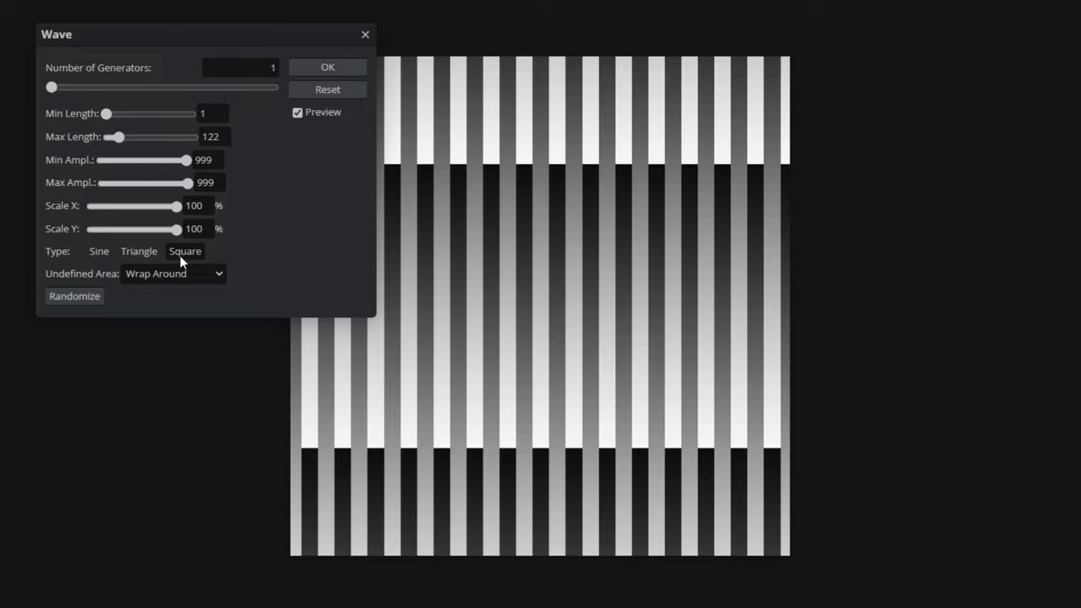
left_click(164, 275)
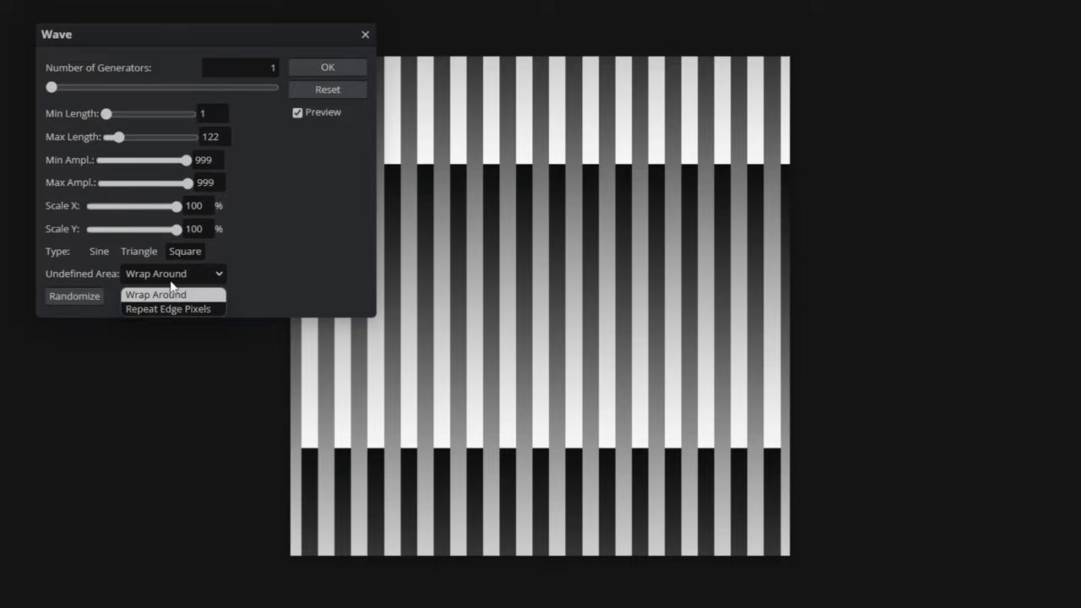
left_click(209, 309)
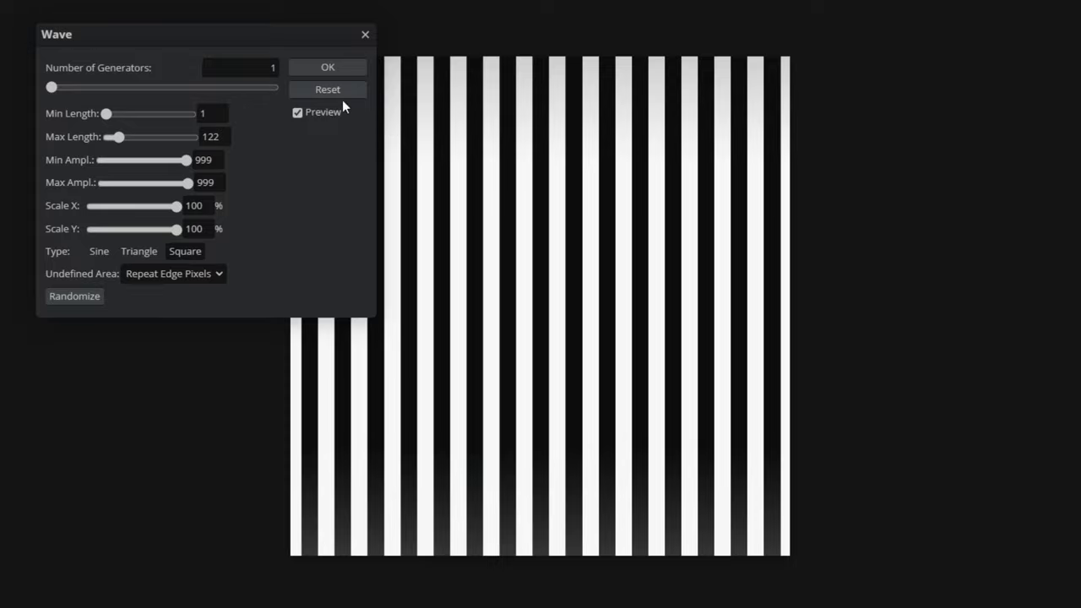
left_click(324, 66)
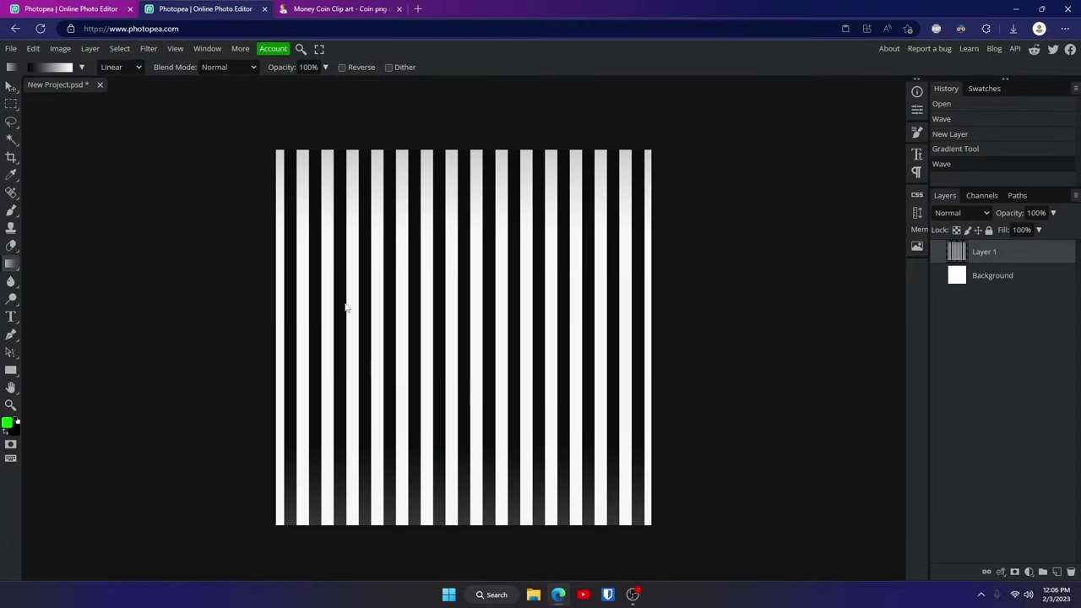
Step: Apply the Polar Coordinates distortion to the striped layer using Rect to Polar
left_click(148, 51)
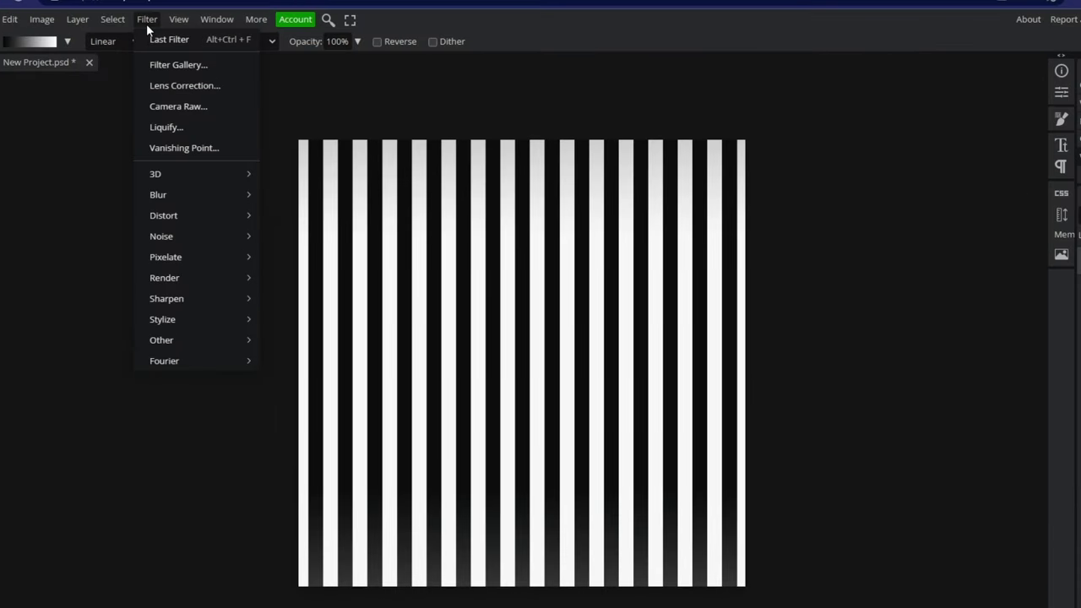
mouse_move(206, 221)
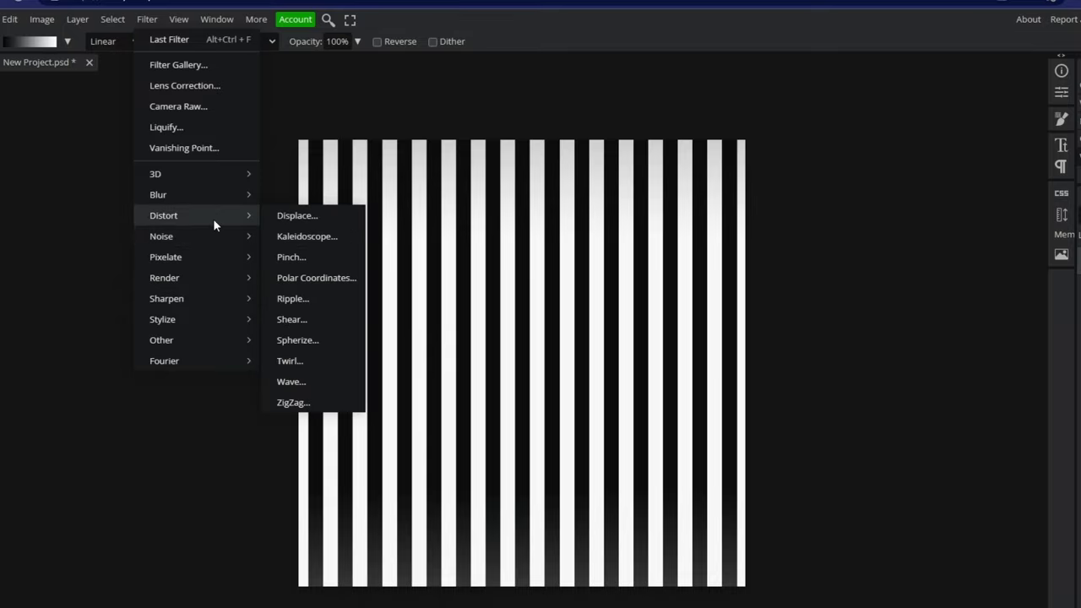
left_click(318, 285)
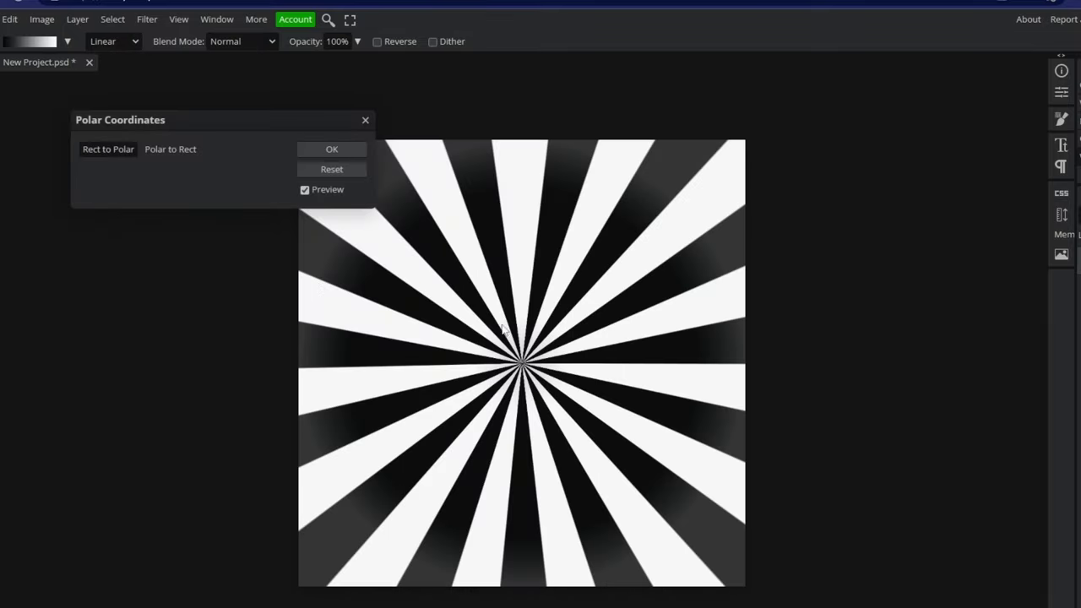
left_click(329, 149)
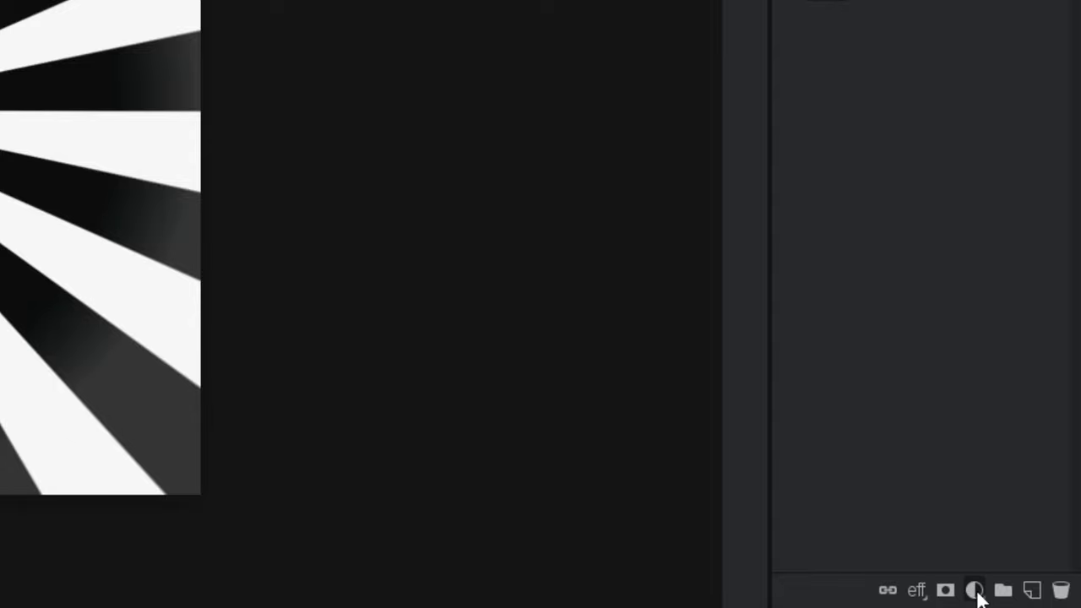
Step: Add a Hue/Saturation adjustment layer above the sunburst rays with Colorize enabled
left_click(975, 592)
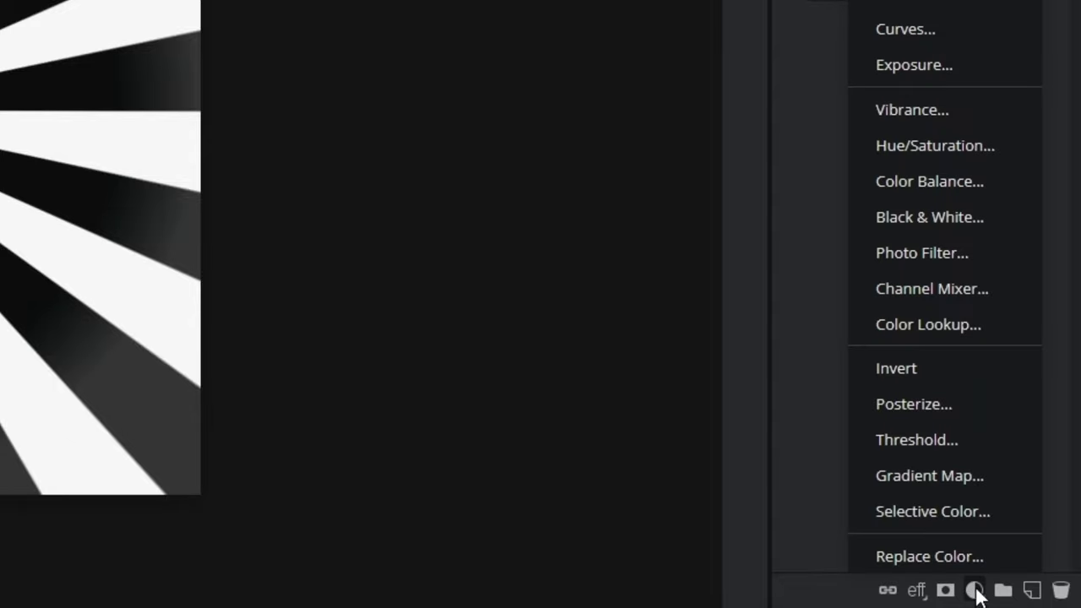
left_click(990, 143)
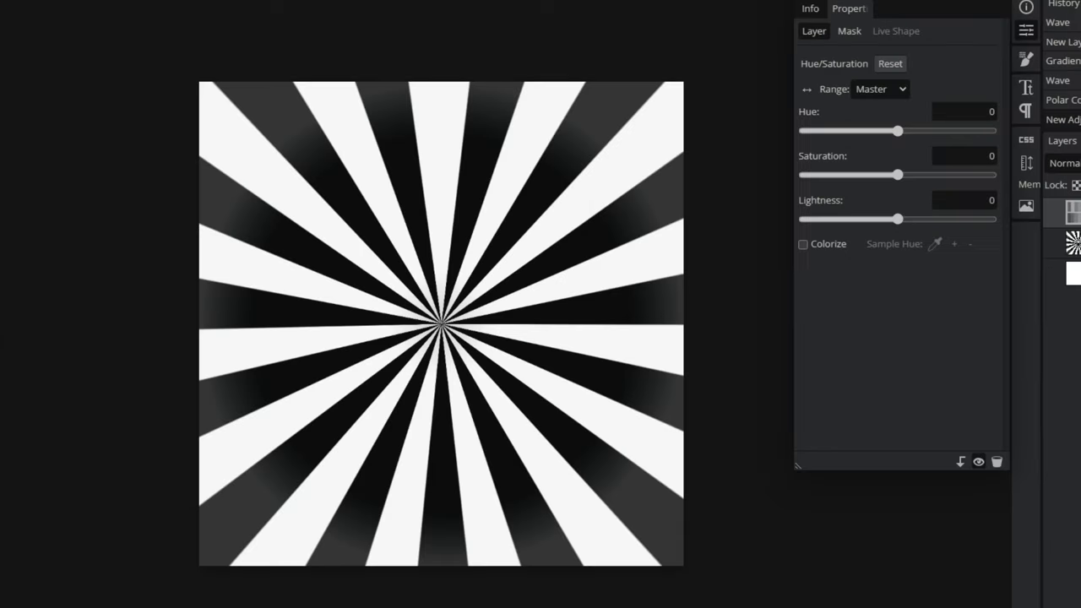
left_click(803, 244)
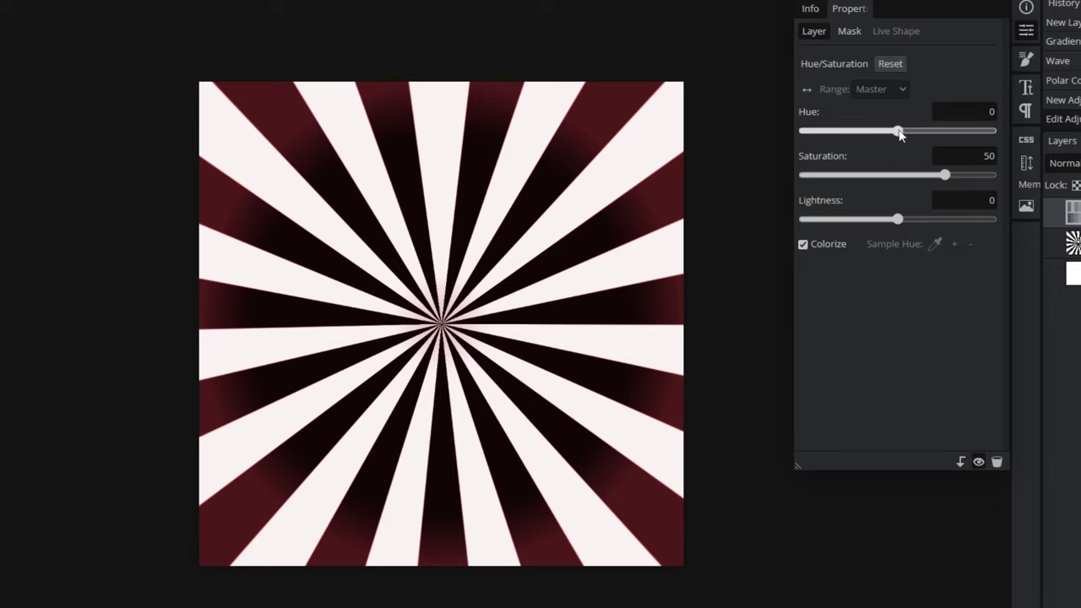
Step: Tint the rays green by setting the adjustment's hue to 118, saturation to 41 and lightness to 5
left_click_drag(900, 133, 959, 132)
left_click_drag(944, 175, 896, 175)
left_click_drag(1008, 185, 941, 188)
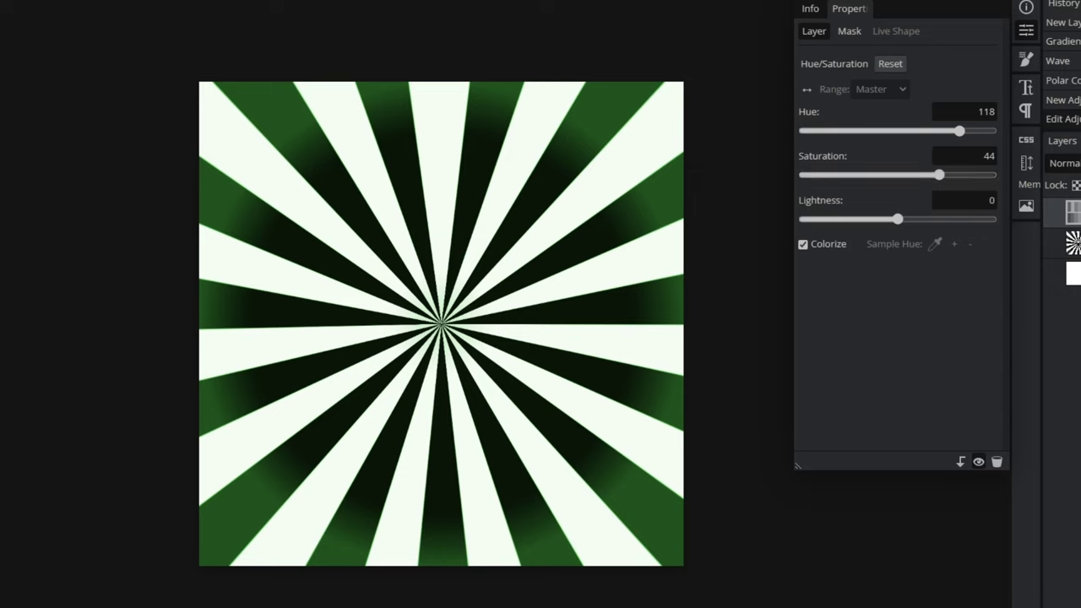
mouse_move(908, 217)
left_mouse_down()
mouse_move(928, 215)
mouse_move(900, 221)
left_mouse_up()
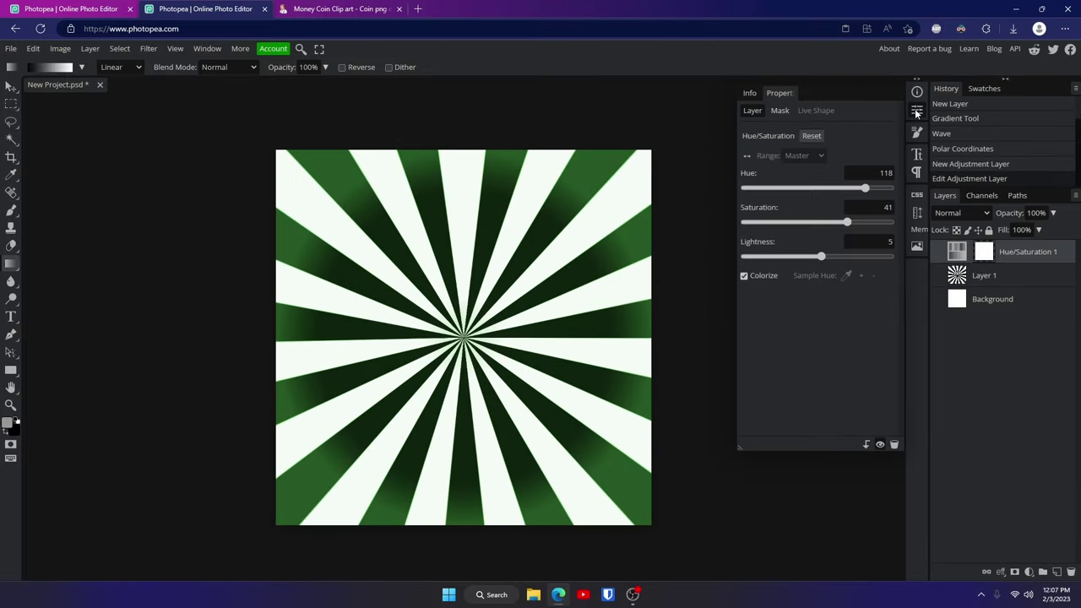
left_click(917, 111)
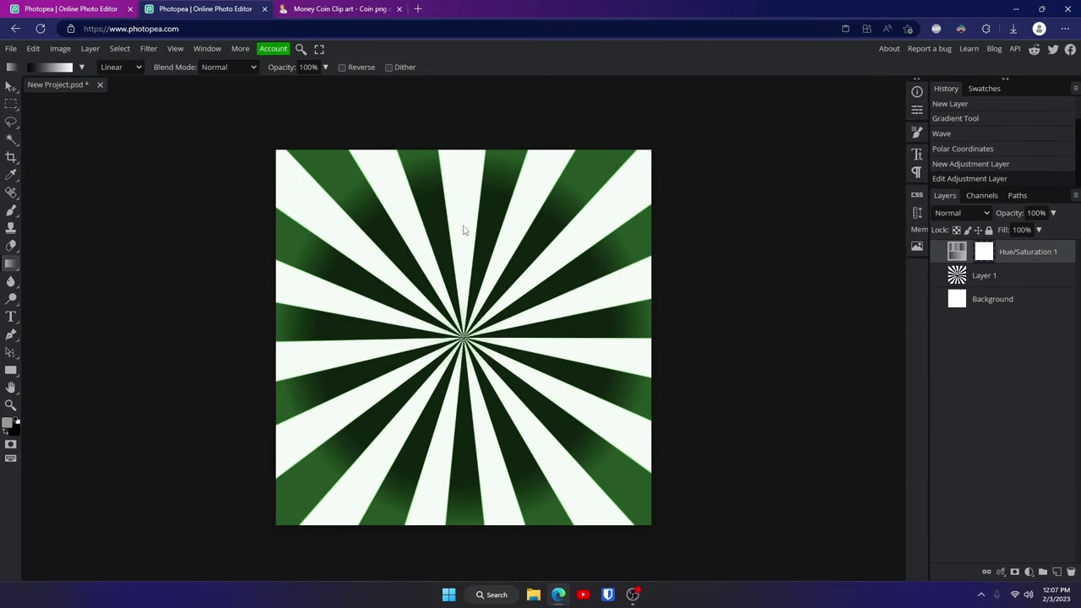
left_click(915, 112)
left_click(915, 112)
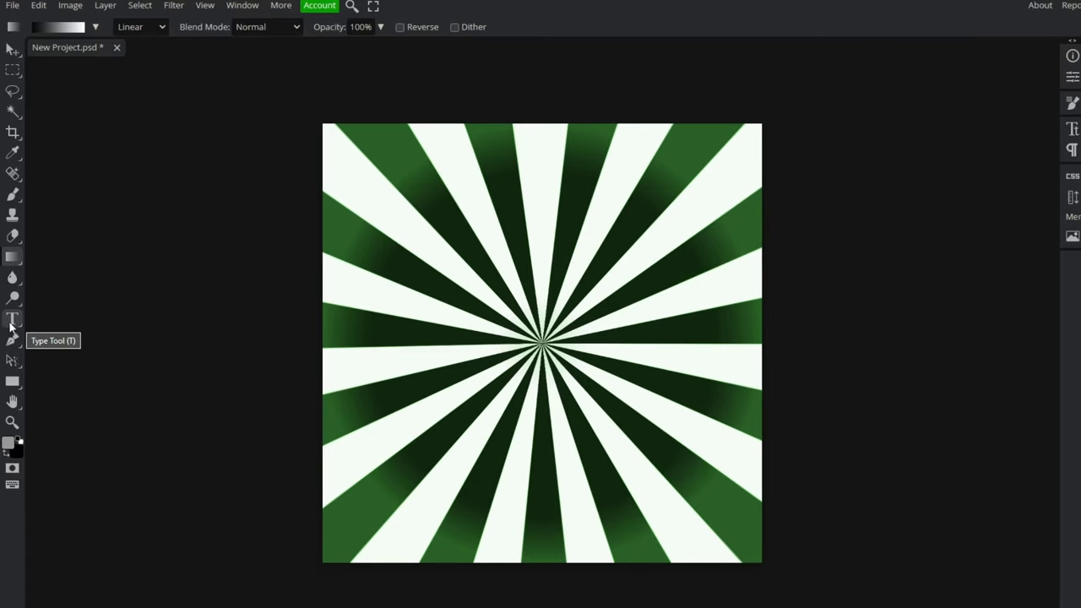
Step: Add the text MONEY in the Molot font near the centre of the sunburst
left_click(10, 317)
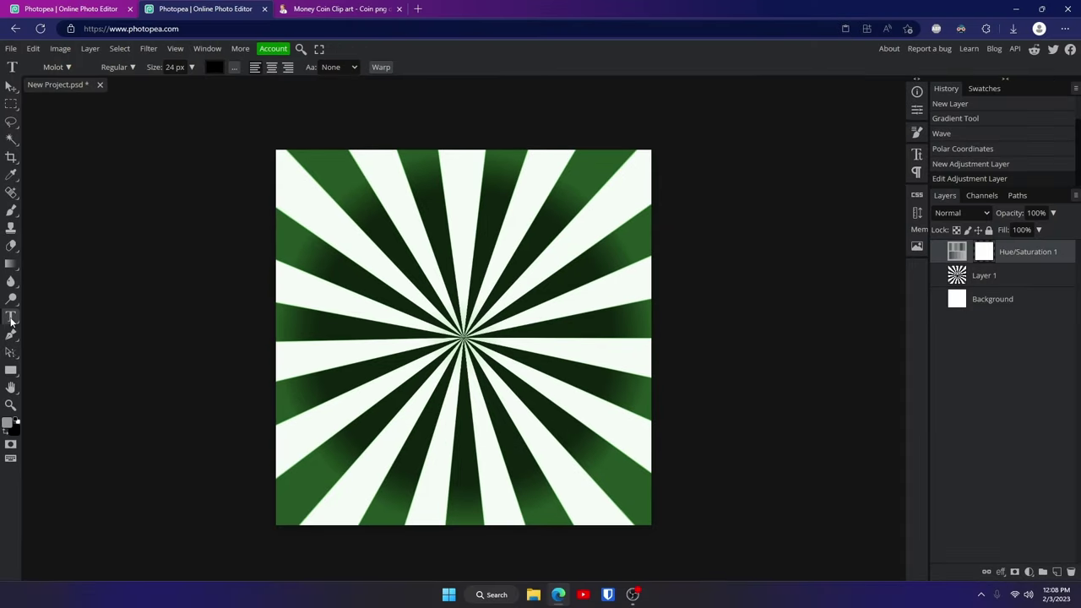
left_click(76, 26)
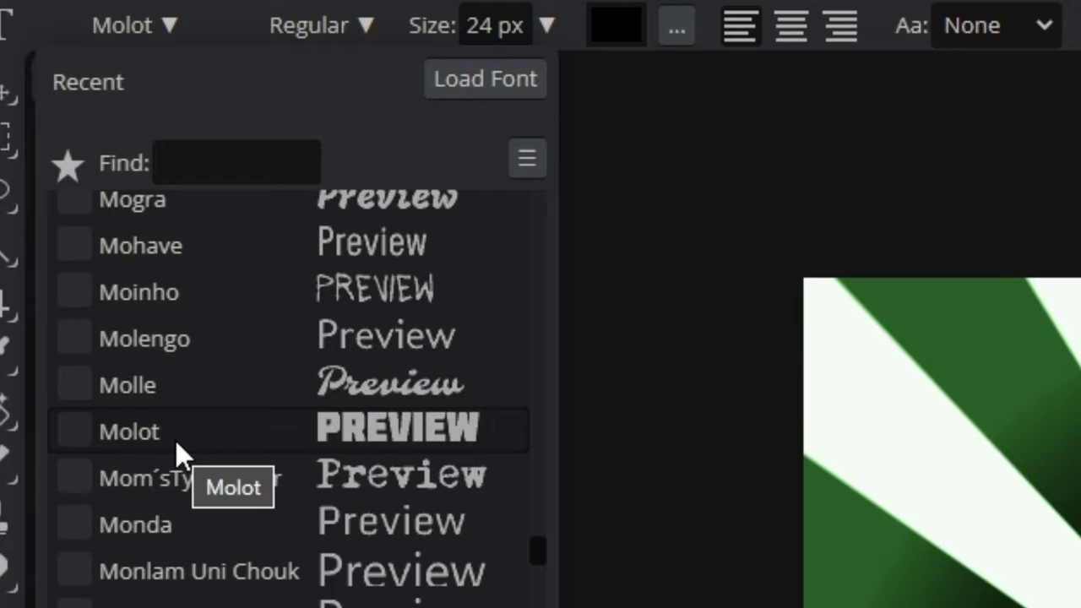
left_click(175, 441)
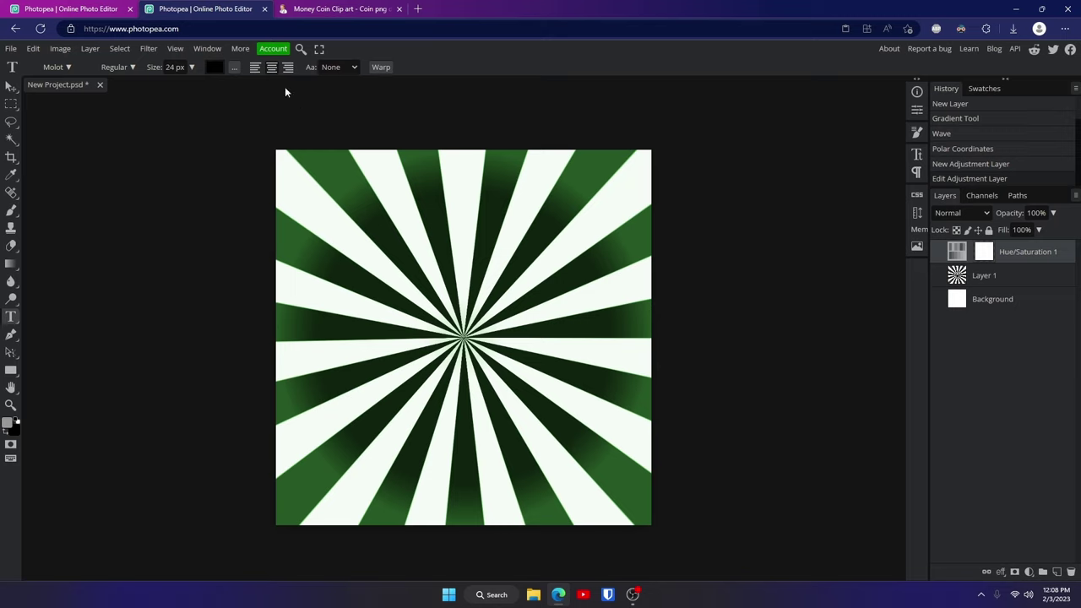
left_click(435, 314)
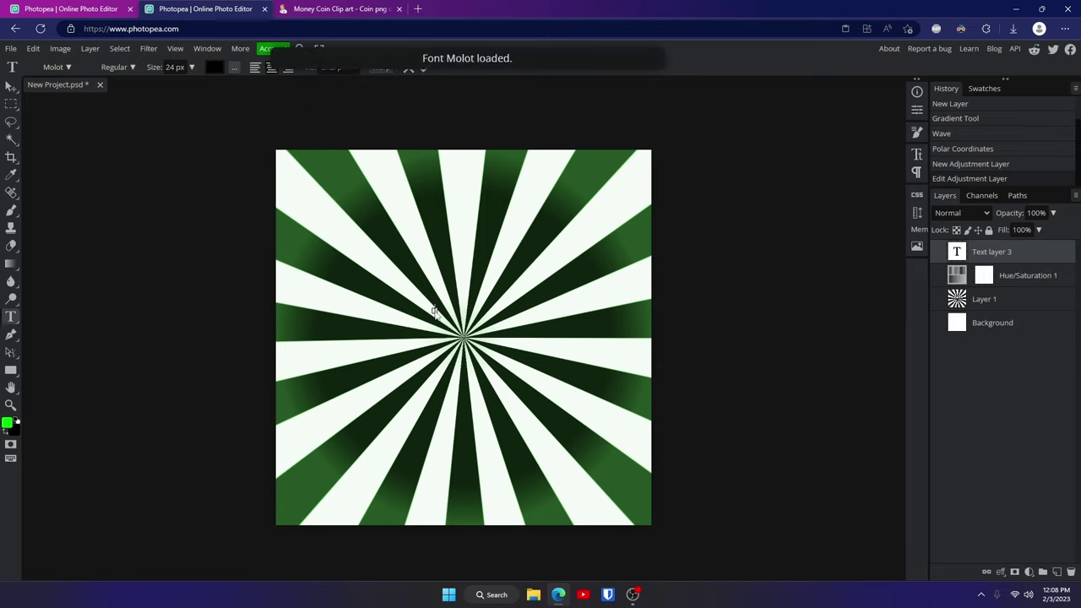
type("MONEY")
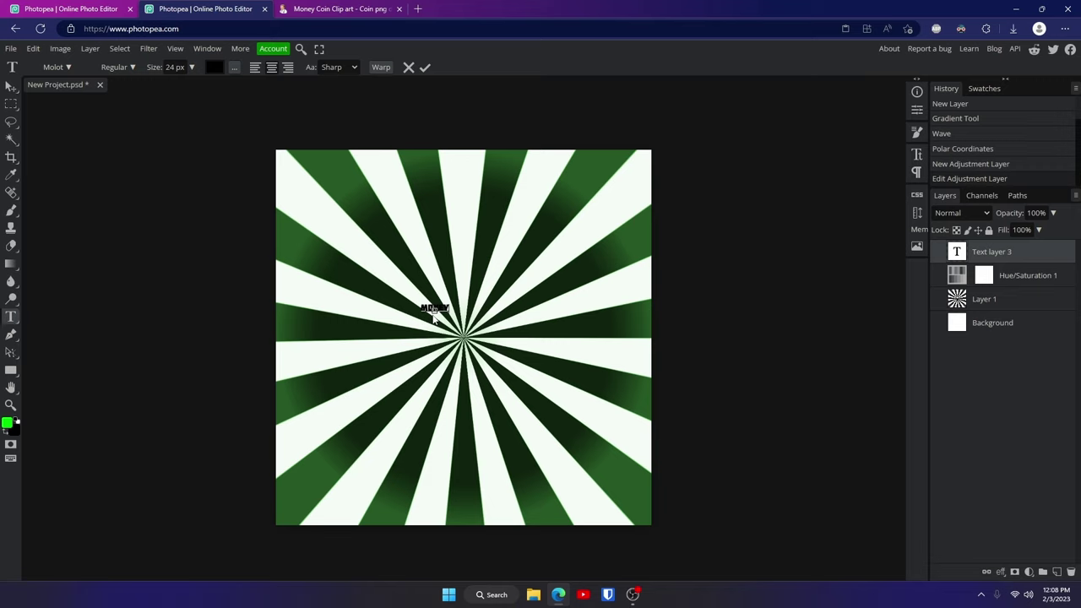
Step: Set the whole MONEY text to a size of 150 px and commit the text edit
key("ctrl+a")
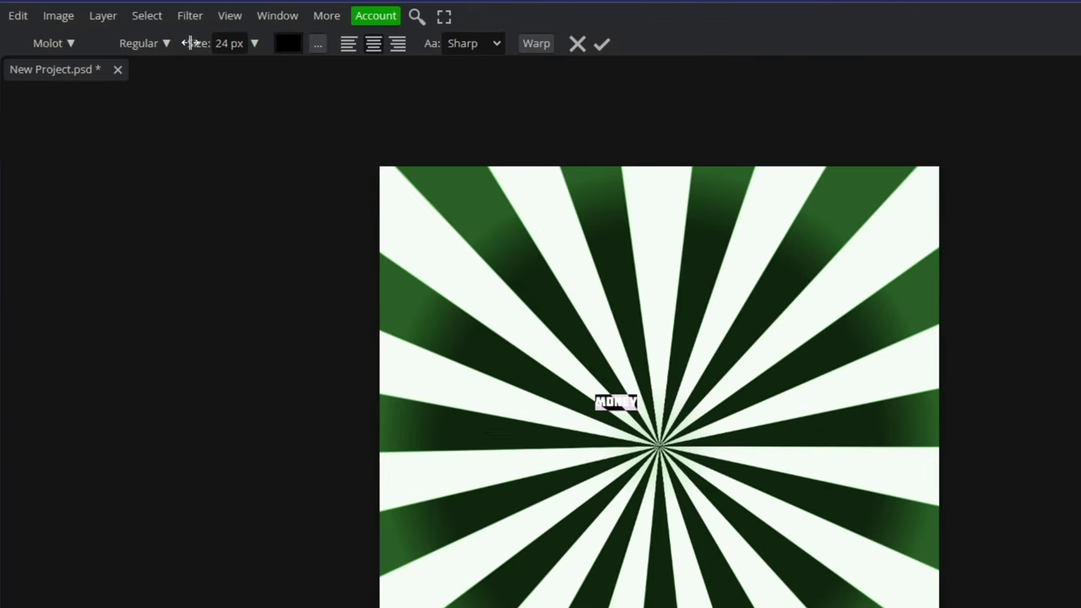
left_click_drag(188, 42, 212, 43)
left_click(254, 43)
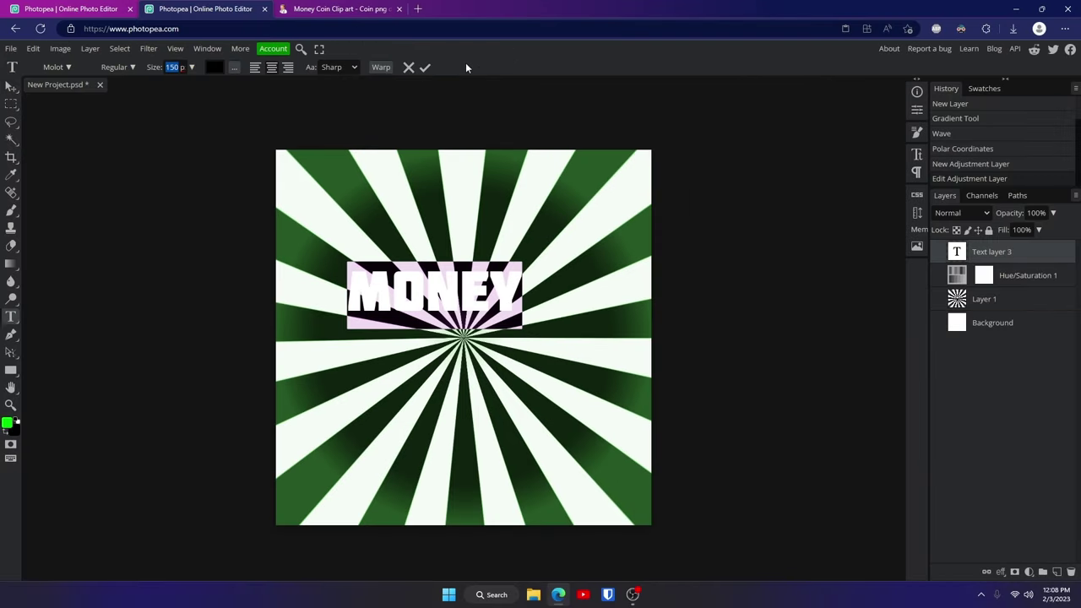
left_click(424, 67)
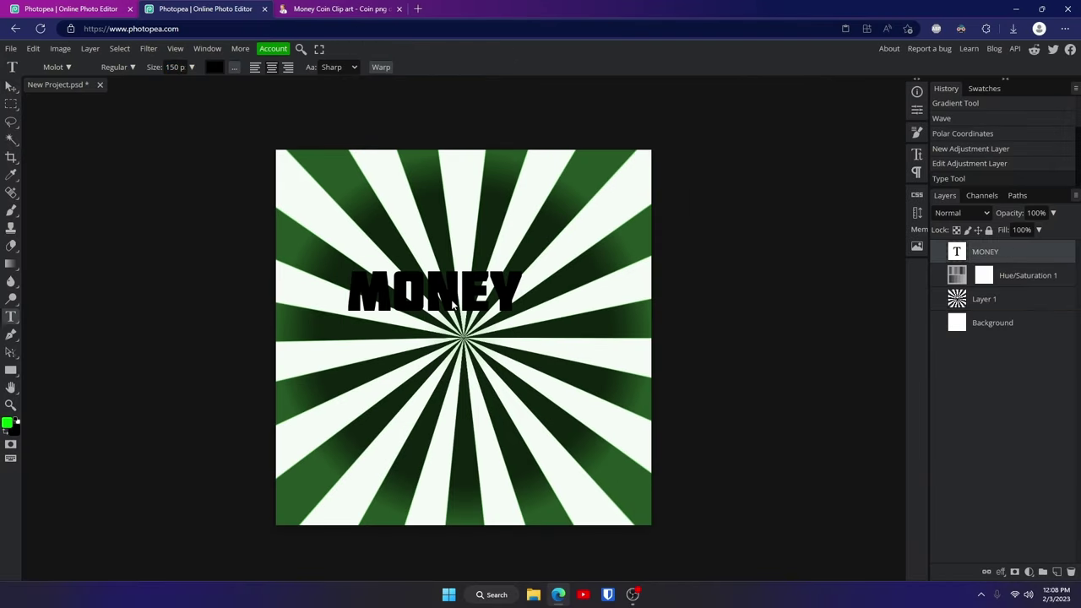
Step: Enlarge the MONEY text to about 131.5% and centre it horizontally on the canvas, at about X 500 px, Y 431 px
key("ctrl+alt+t")
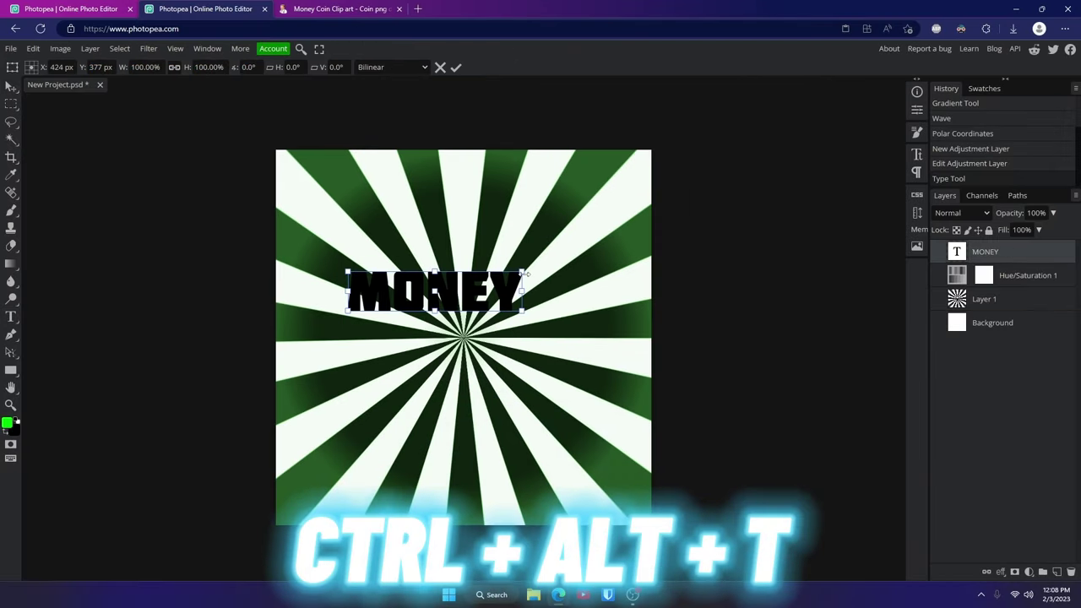
left_click_drag(523, 274, 572, 245)
left_click_drag(538, 294, 537, 318)
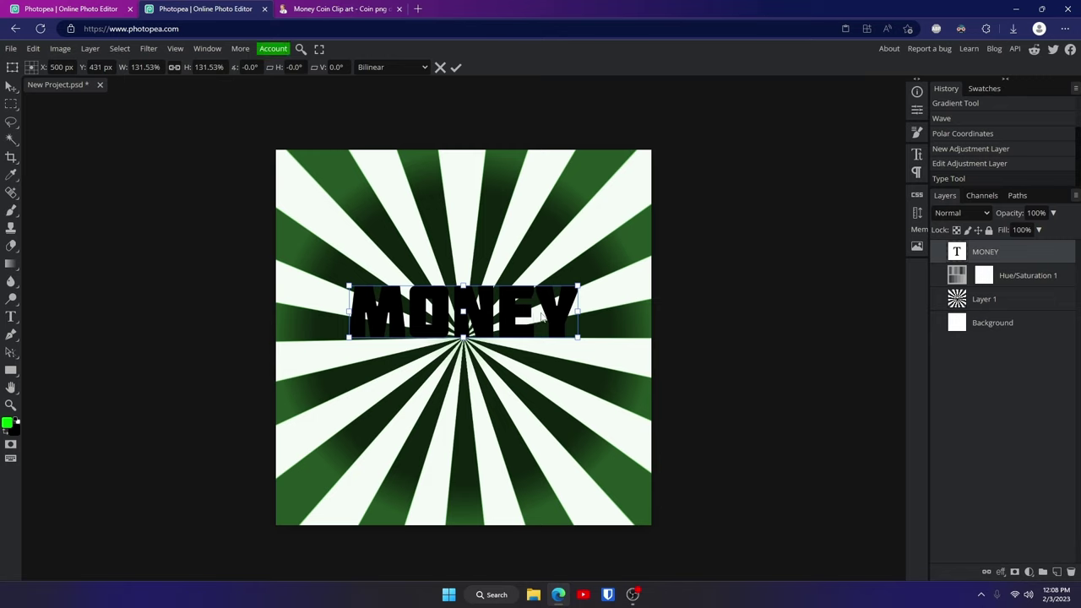
left_click(456, 67)
Step: Change the colour of the whole MONEY text to white
left_click(437, 316)
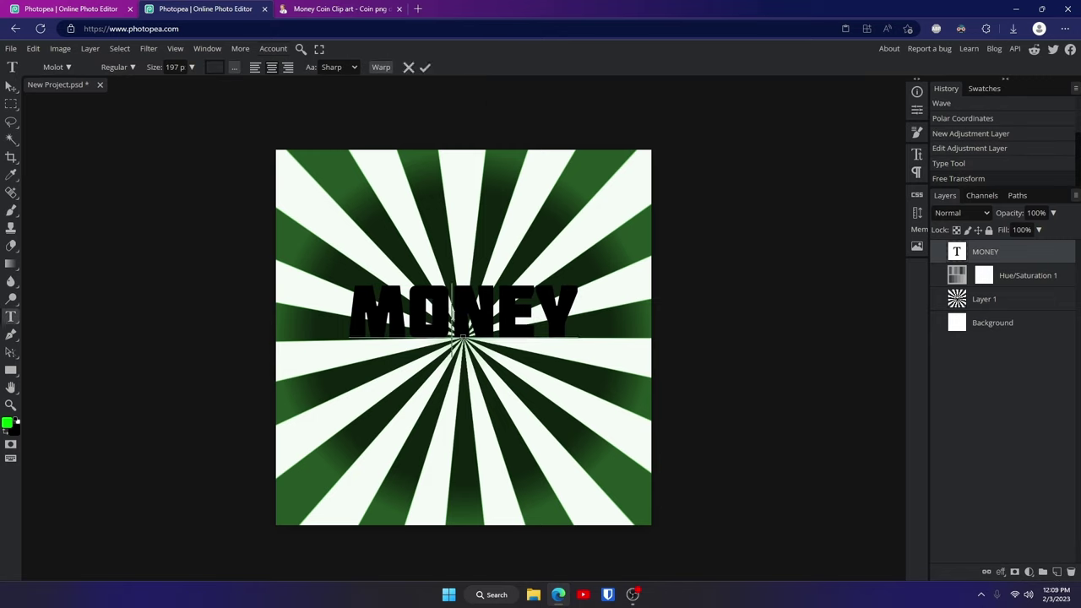
key("ctrl+a")
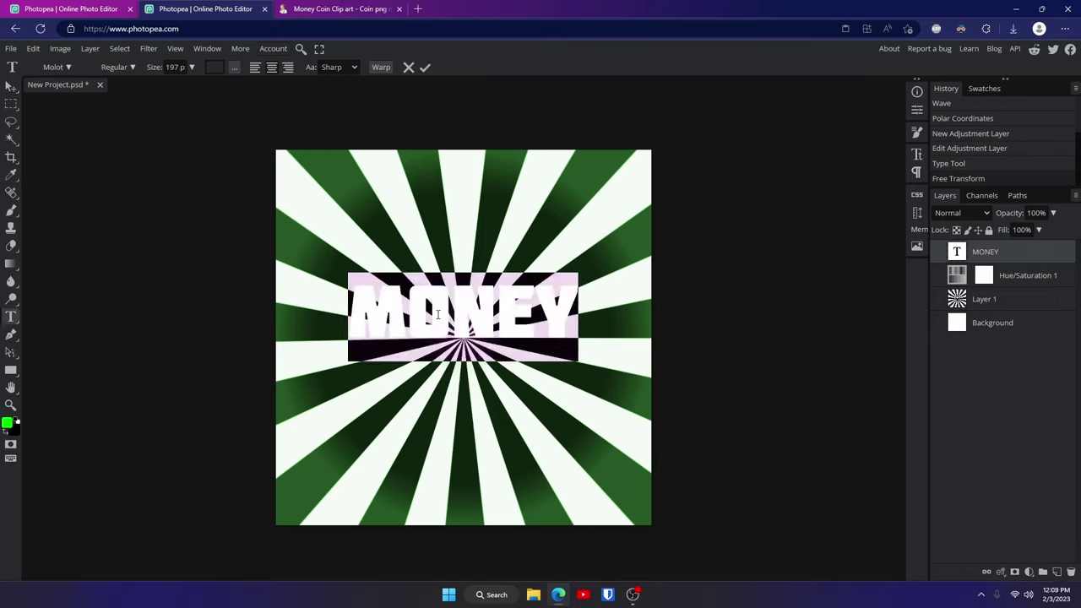
left_click(214, 67)
left_click_drag(172, 187, 85, 144)
key("Return")
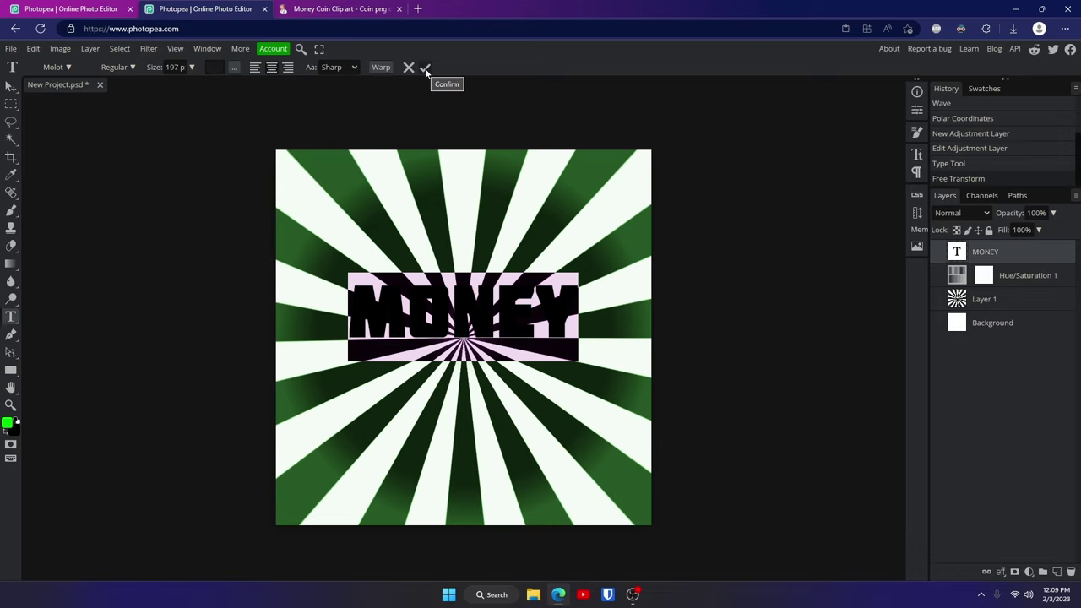
left_click(426, 68)
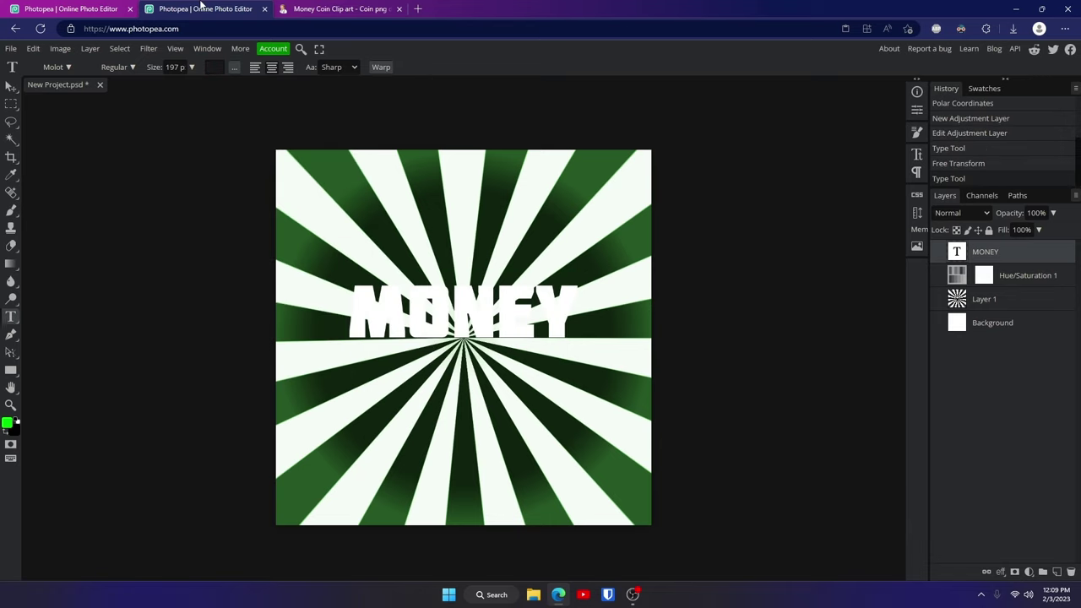
Step: Hide the sunburst ray layer and apply a black Color Overlay with Normal blending at 100% opacity to the Background layer
left_click(937, 299)
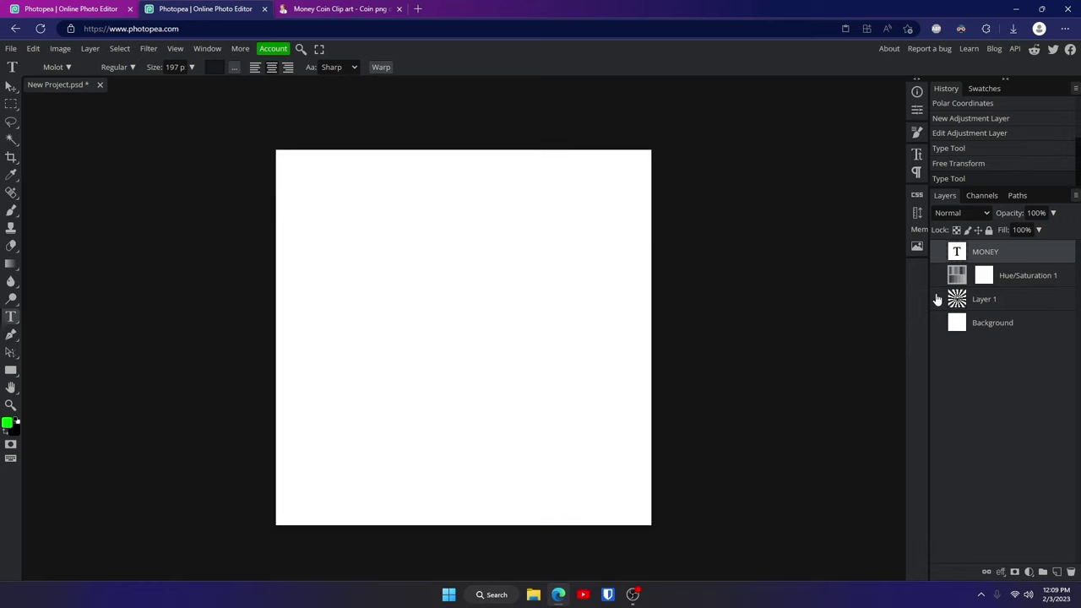
double_click(1046, 329)
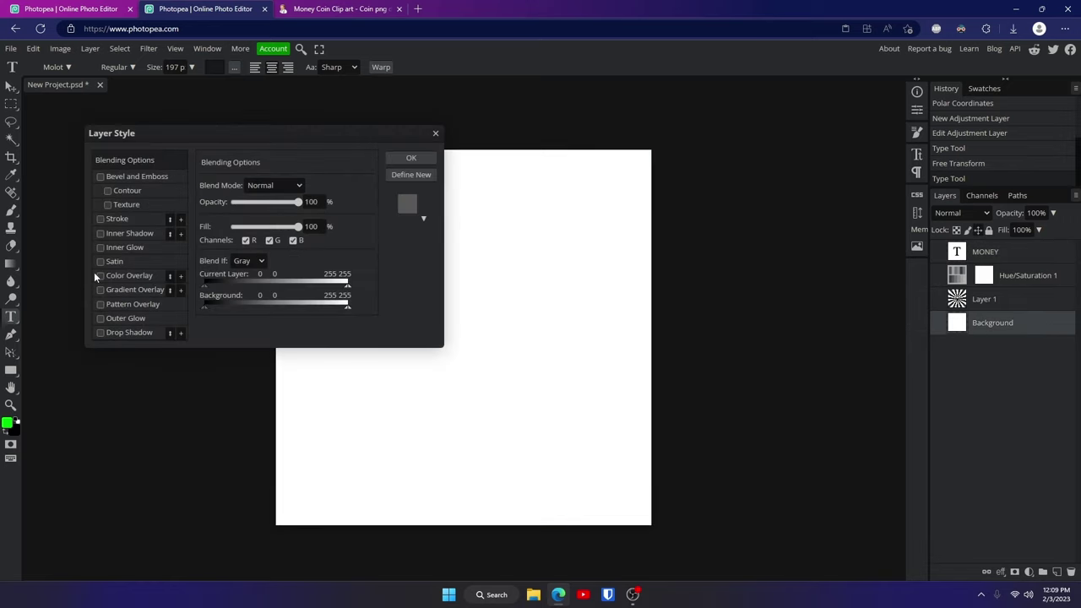
left_click(101, 276)
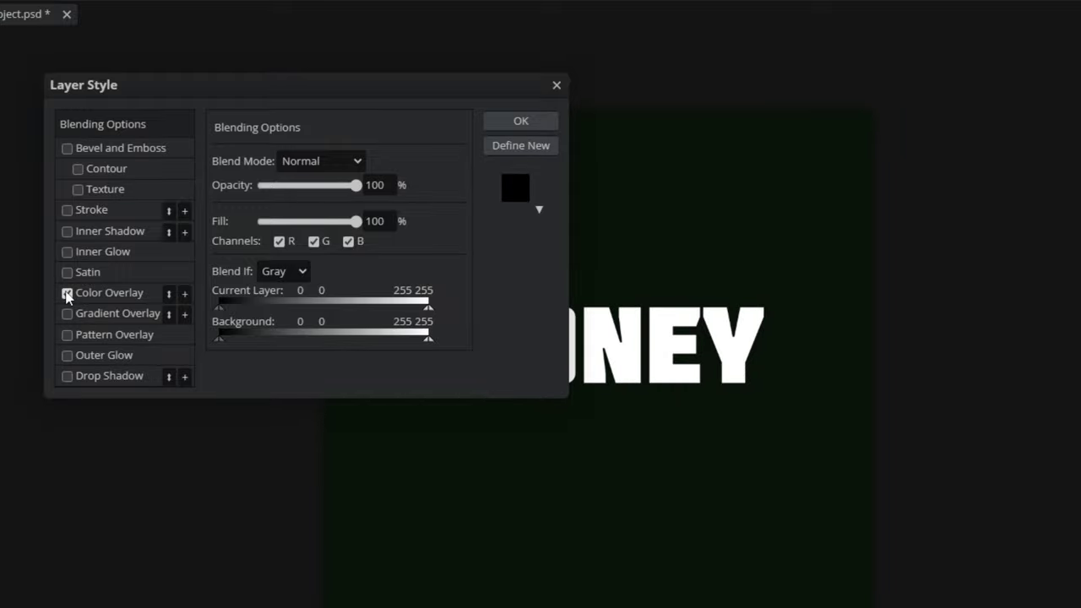
left_click(91, 294)
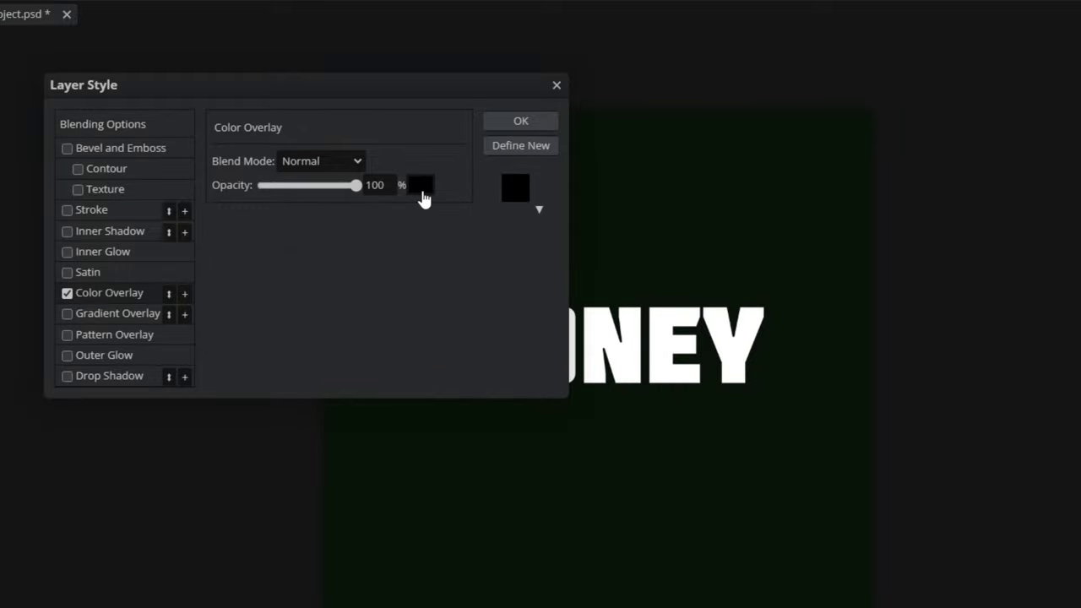
left_click(421, 195)
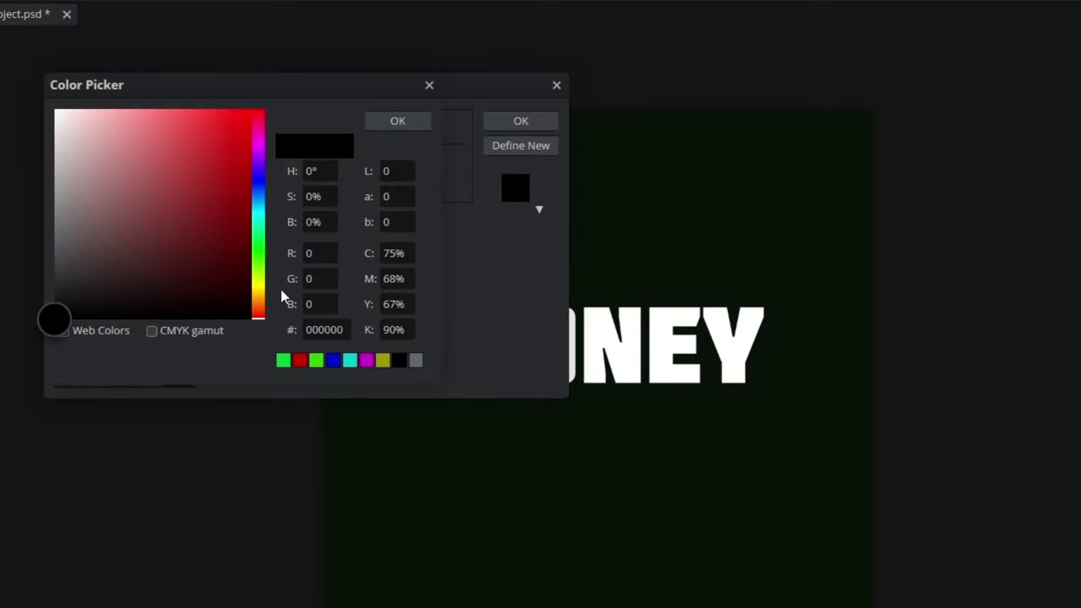
left_click(400, 121)
left_click(321, 160)
left_click(473, 137)
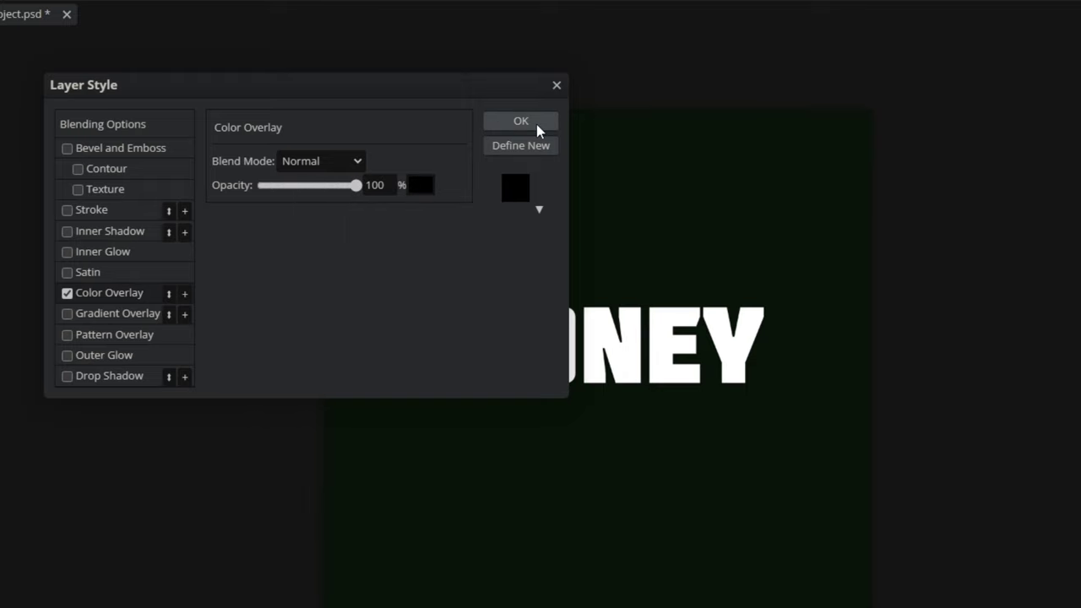
left_click(521, 121)
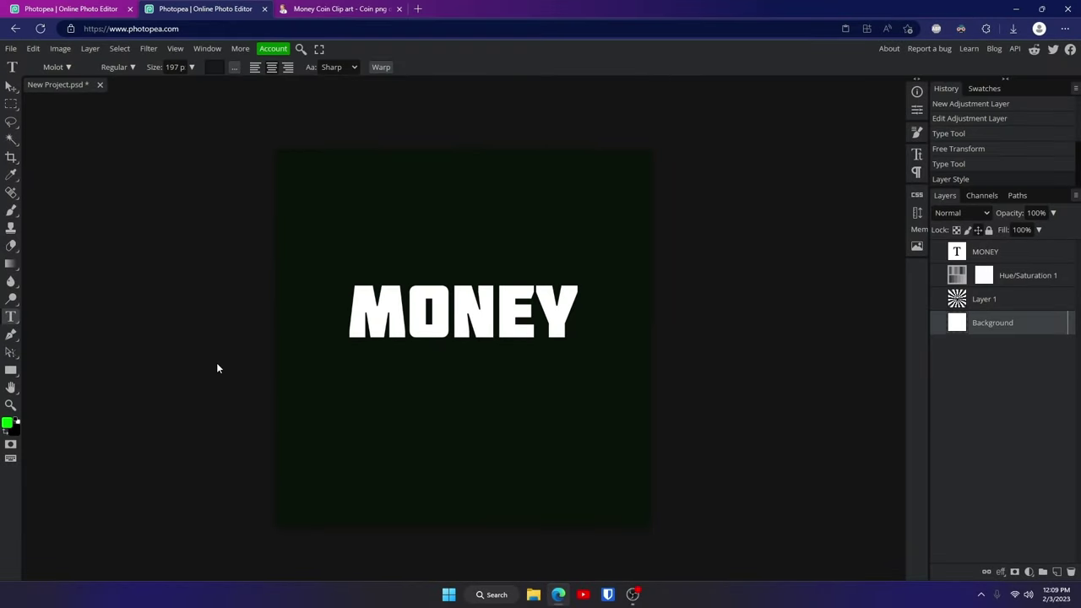
Step: Draw a narrow vertical rectangle with black fill and no stroke, running from above the text down onto the letter M
left_click(13, 405)
left_click(462, 324)
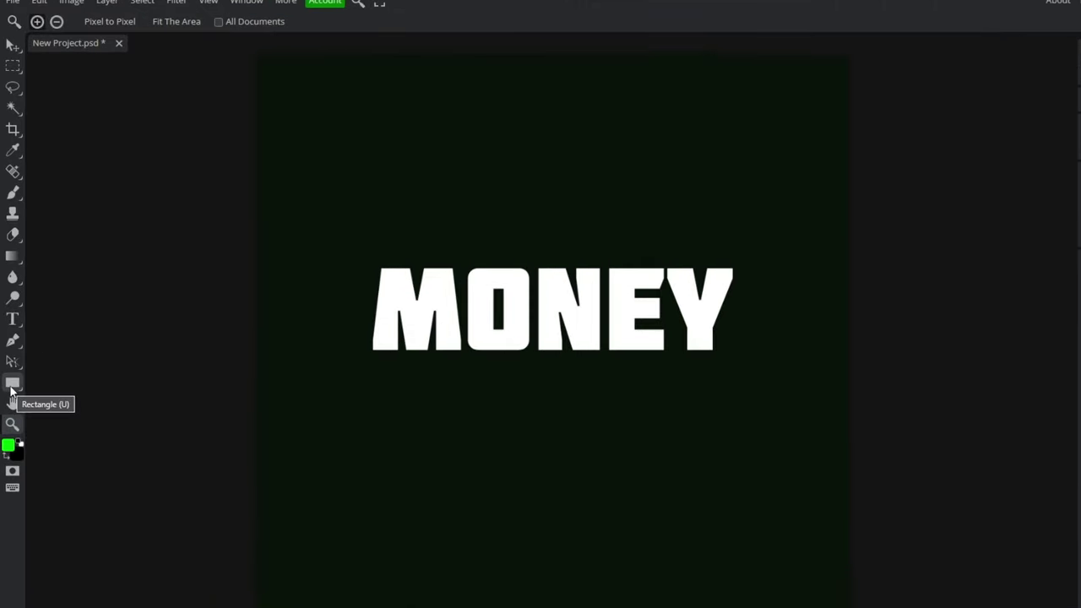
left_click(11, 370)
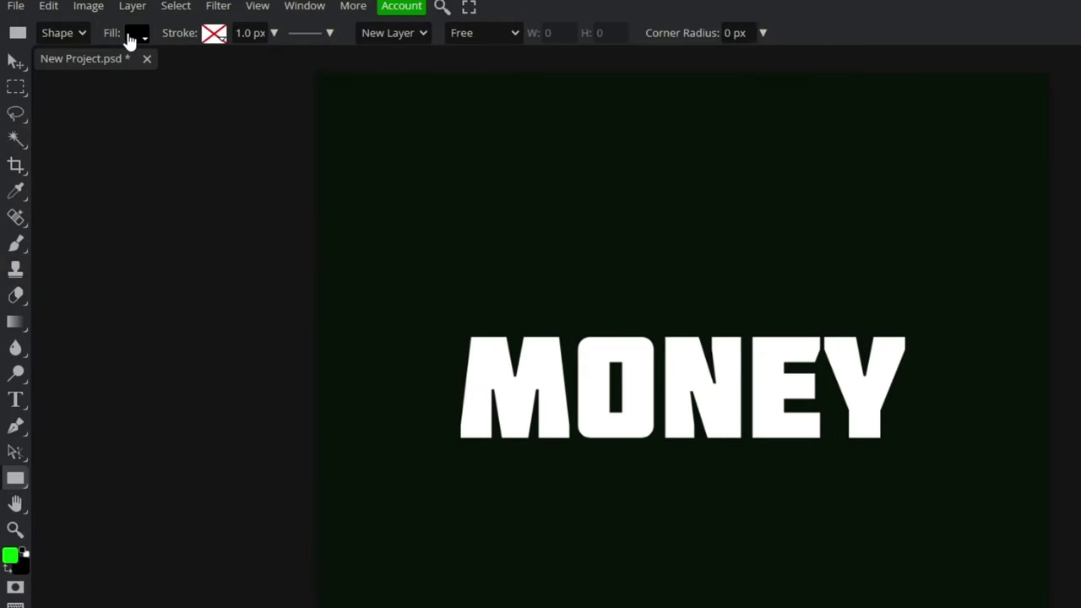
left_click(95, 68)
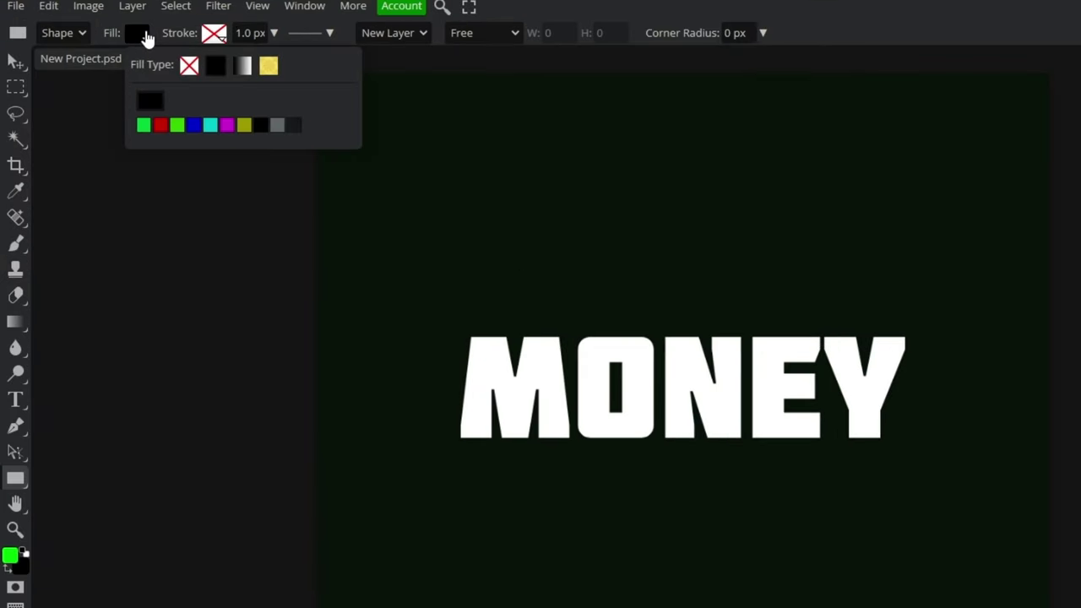
left_click(216, 37)
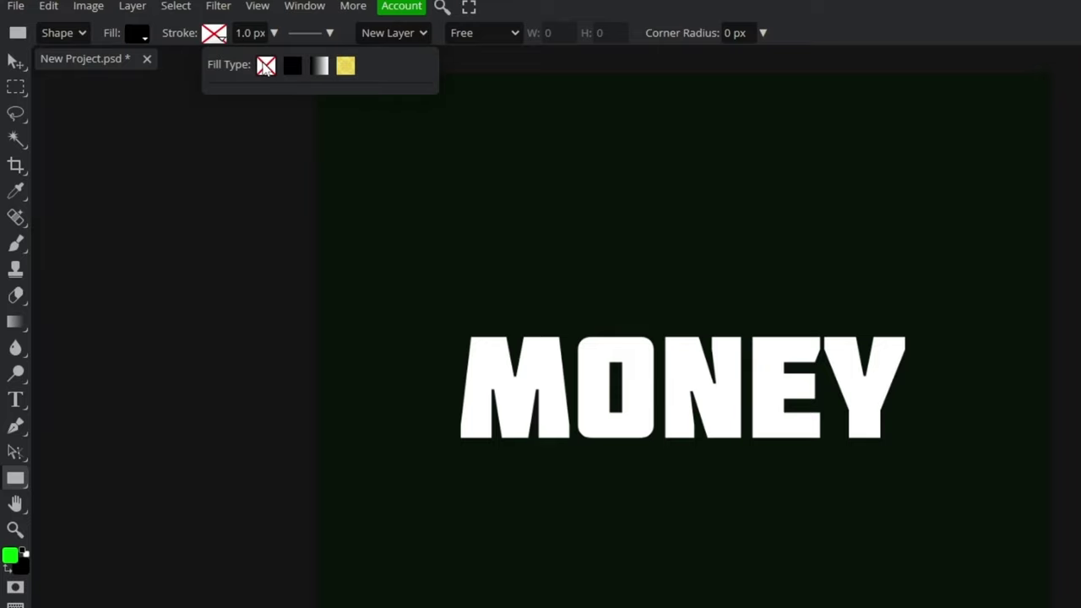
left_click_drag(454, 204, 460, 205)
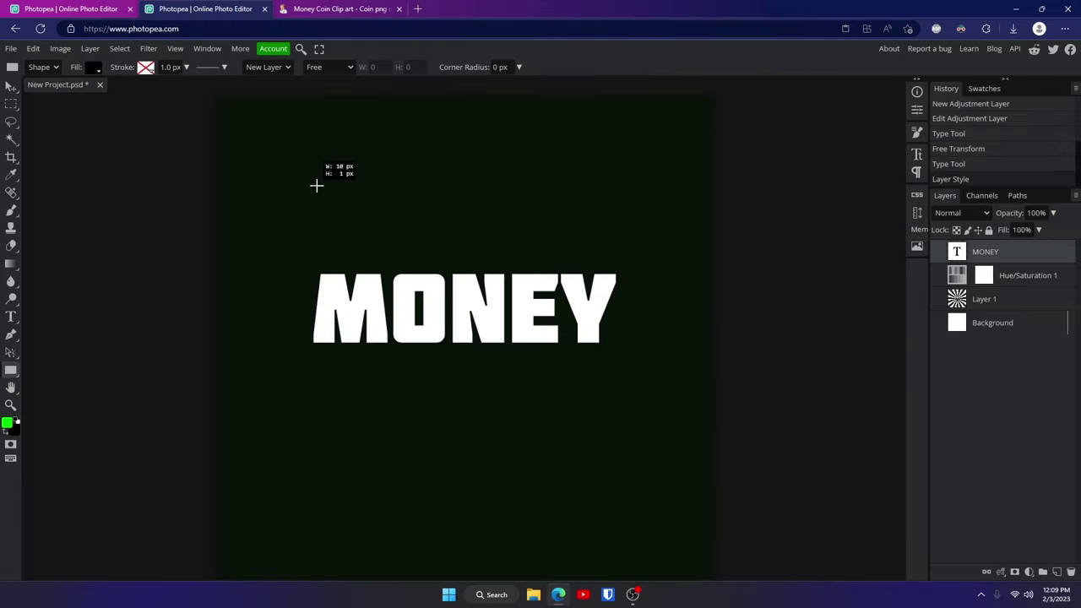
left_click_drag(317, 186, 328, 306)
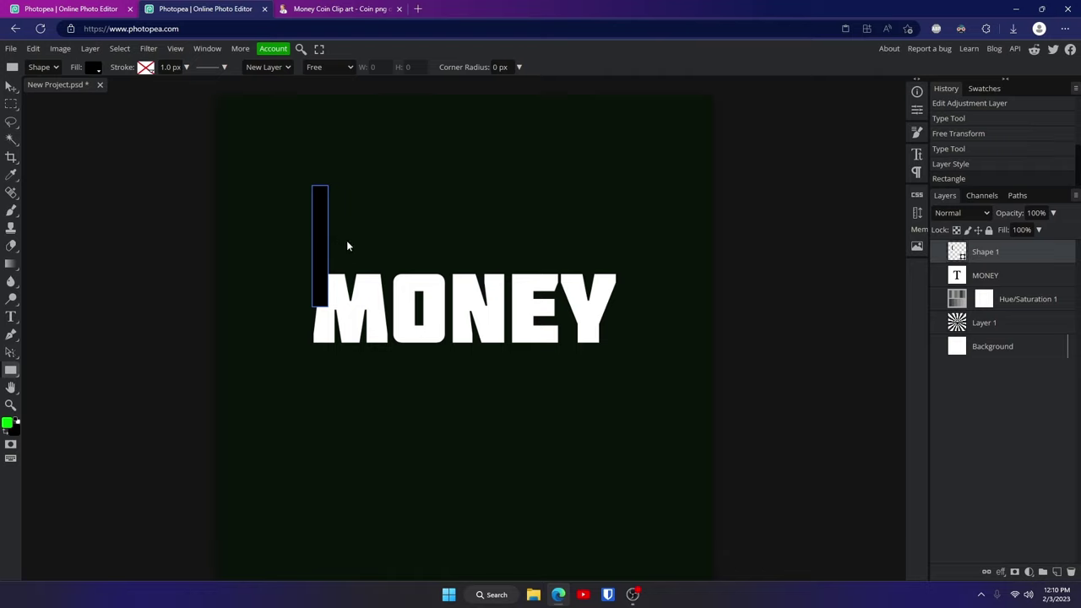
Step: Shrink the black bar slightly, tilt it diagonally to the right and place it across the left side of the M
key("ctrl+t")
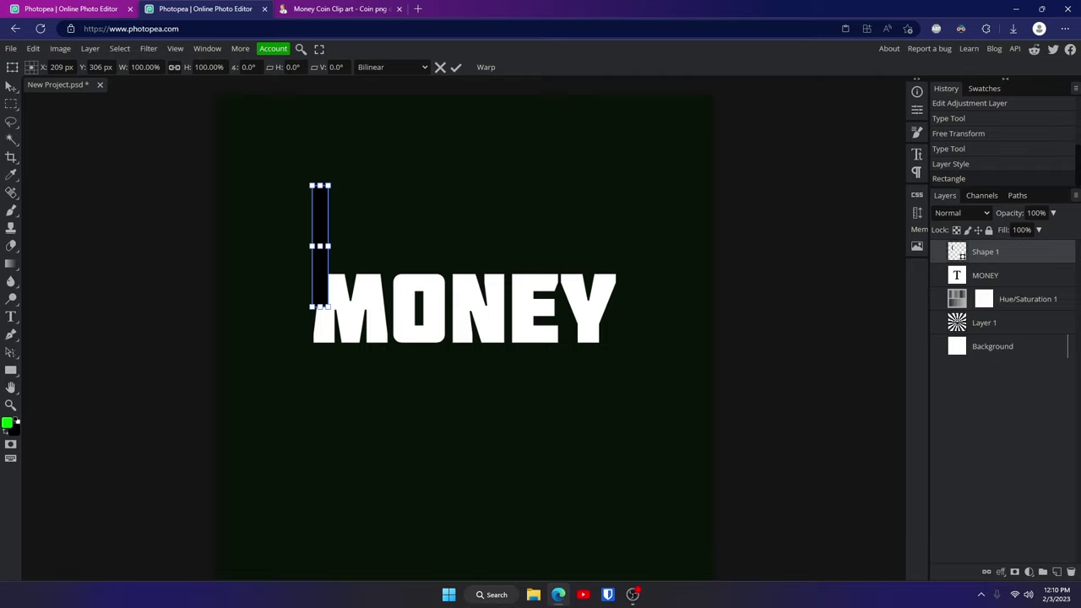
mouse_move(334, 178)
left_mouse_down()
mouse_move(331, 89)
mouse_move(331, 182)
left_mouse_up()
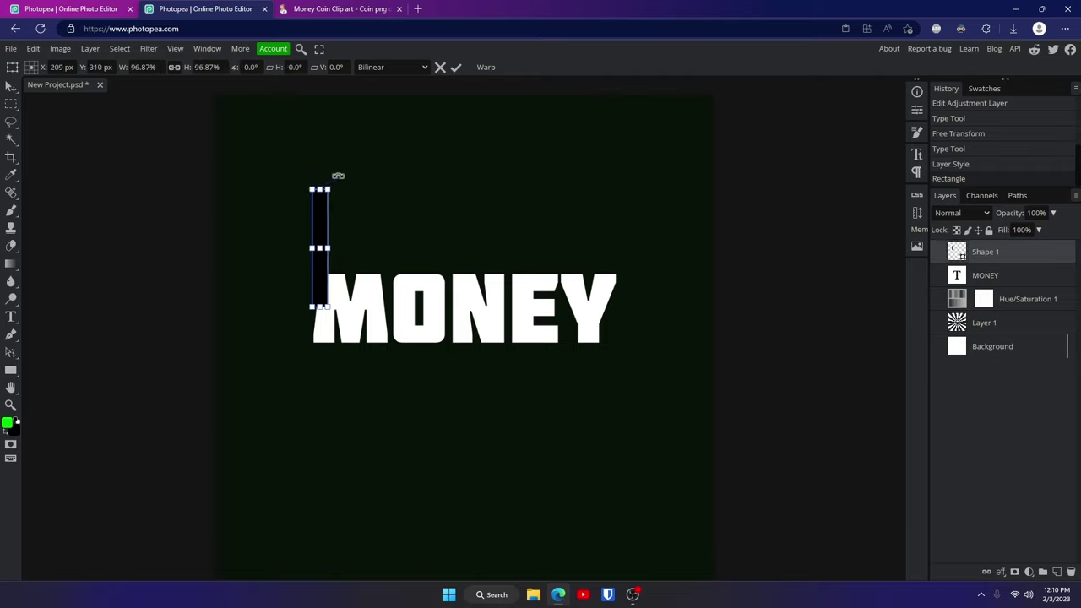
left_click_drag(330, 176, 350, 262)
left_click(456, 68)
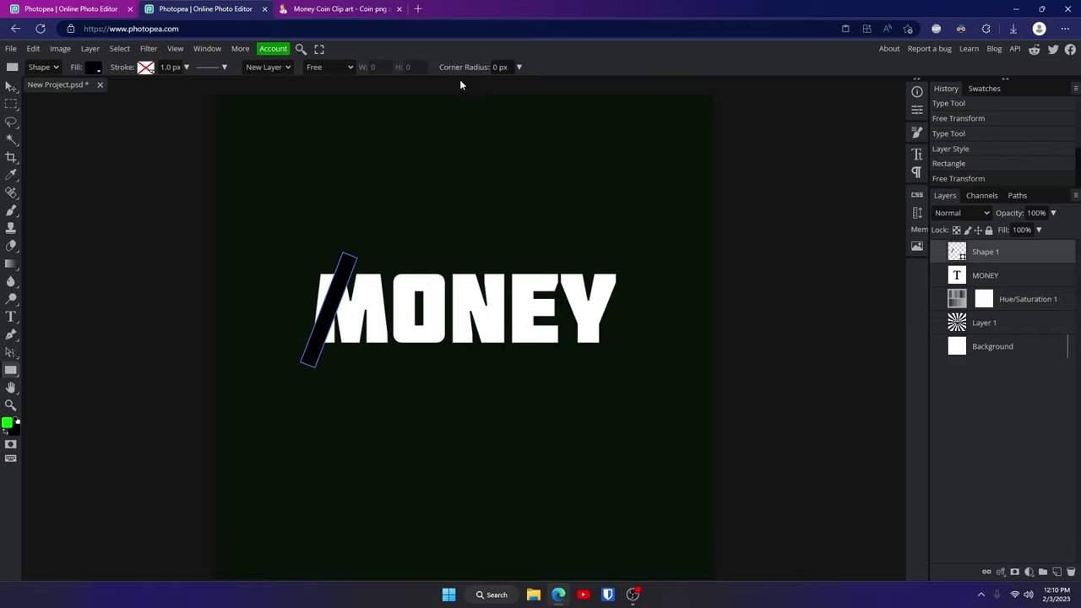
Step: Duplicate the slanted black bar five times and space the copies evenly across the MONEY text, up to the Y
left_click(10, 87)
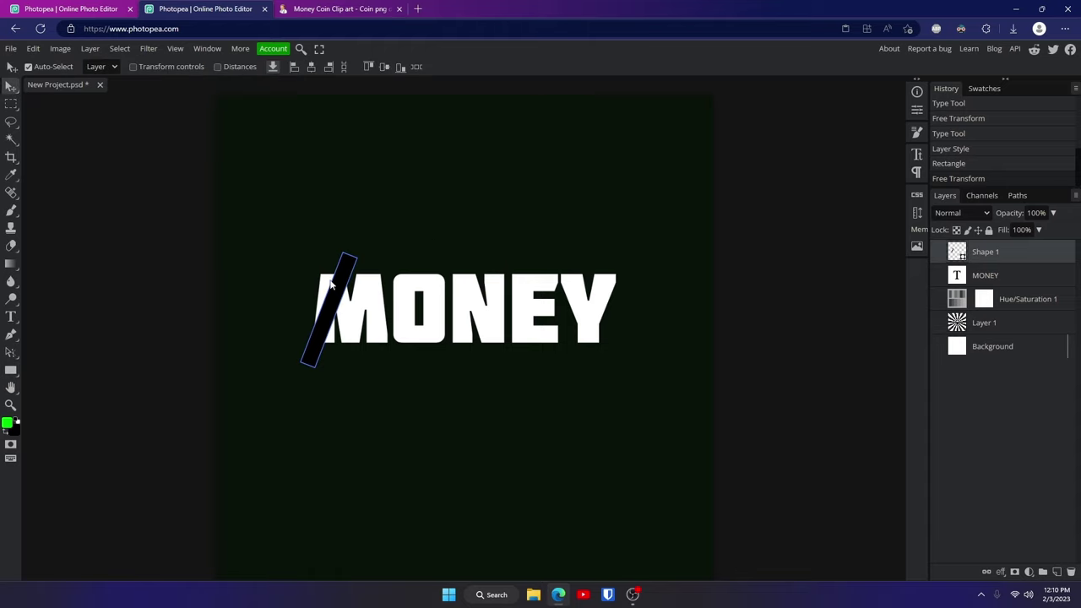
key("ctrl+j")
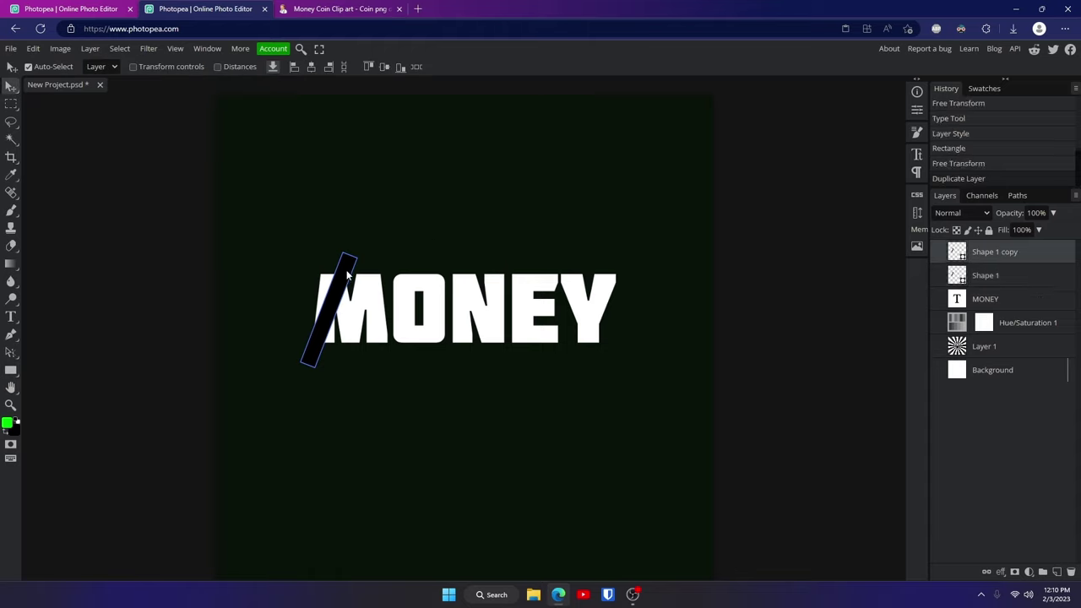
left_click_drag(342, 276, 587, 289)
key("ctrl+j")
key("ctrl+j")
key("ctrl+j")
key("ctrl+j")
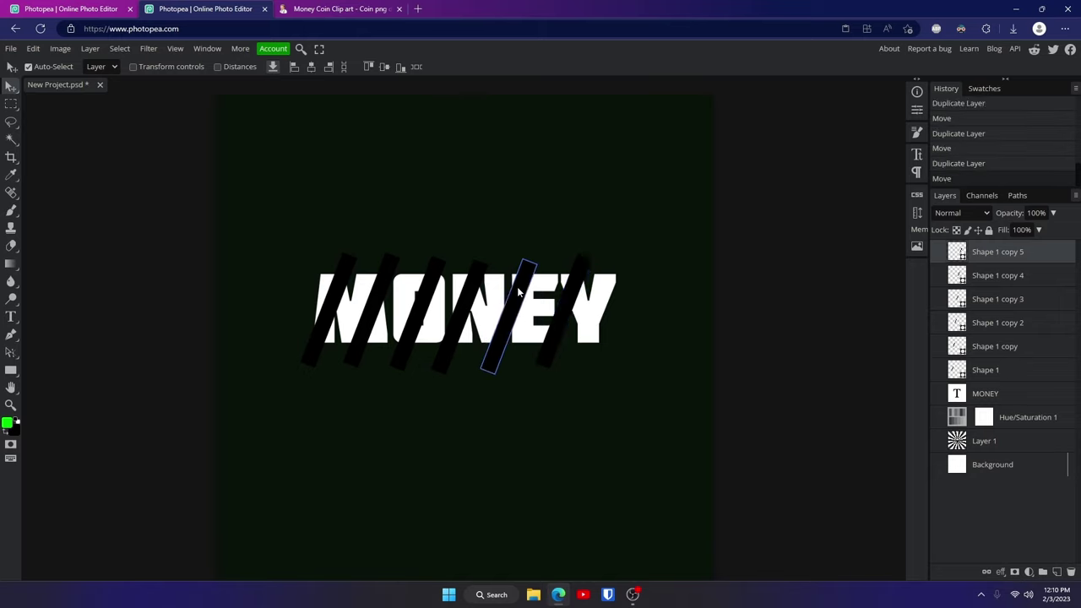
left_click_drag(520, 291, 522, 293)
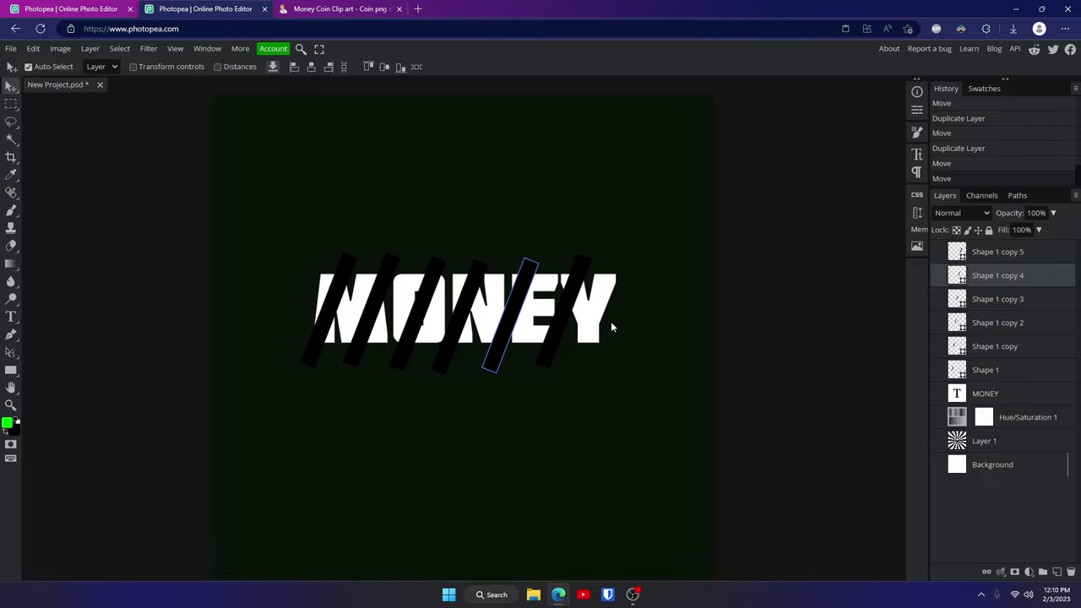
Step: Combine all six slanted bar layers into one smart object and shift it slightly right across the MONEY text
left_click(999, 255)
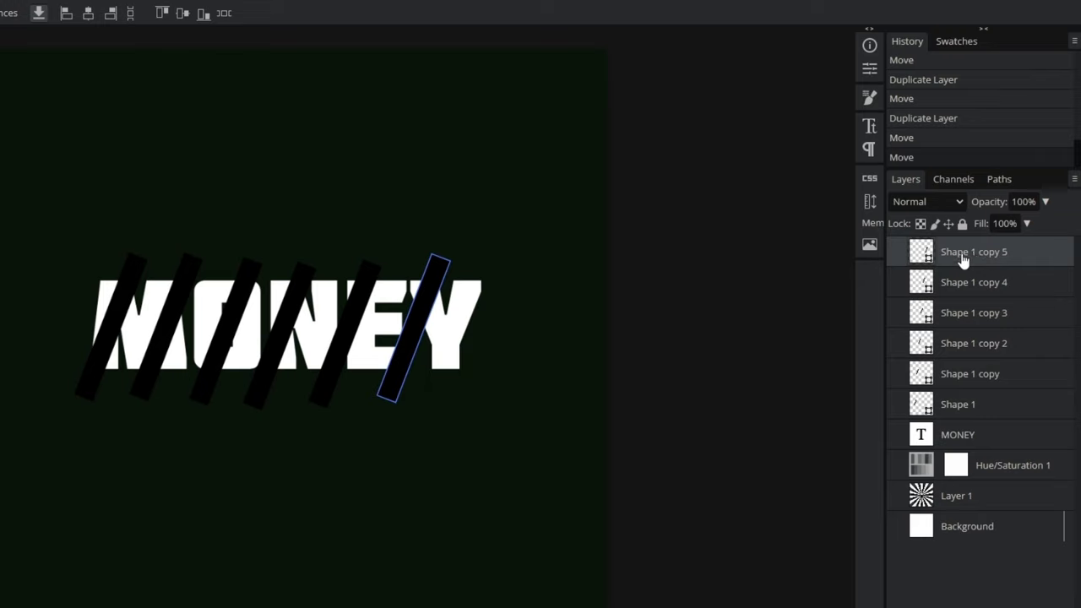
left_click(989, 408, "shift")
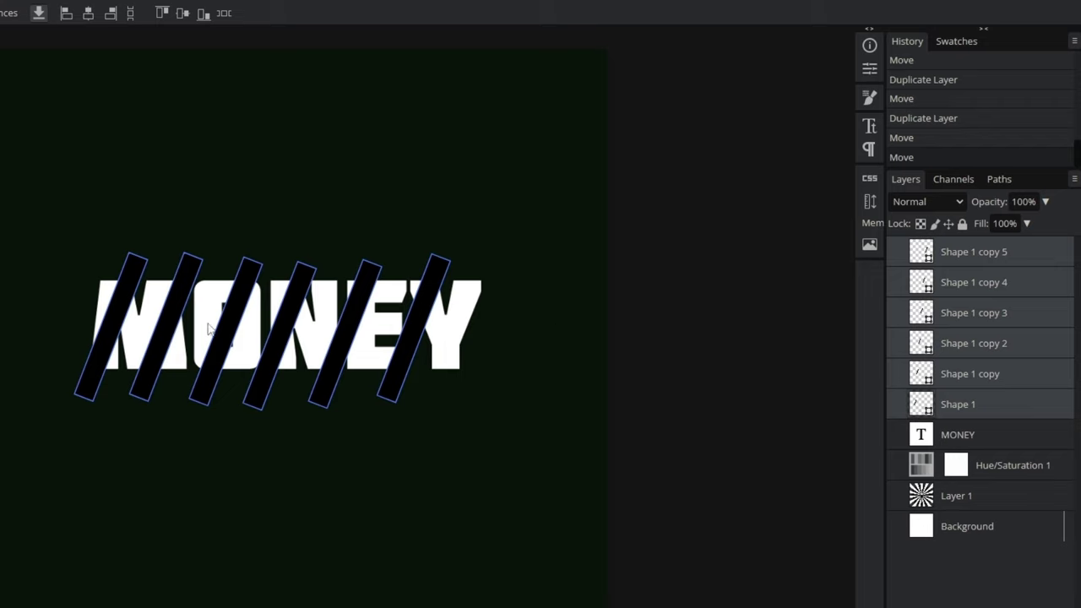
right_click(993, 282)
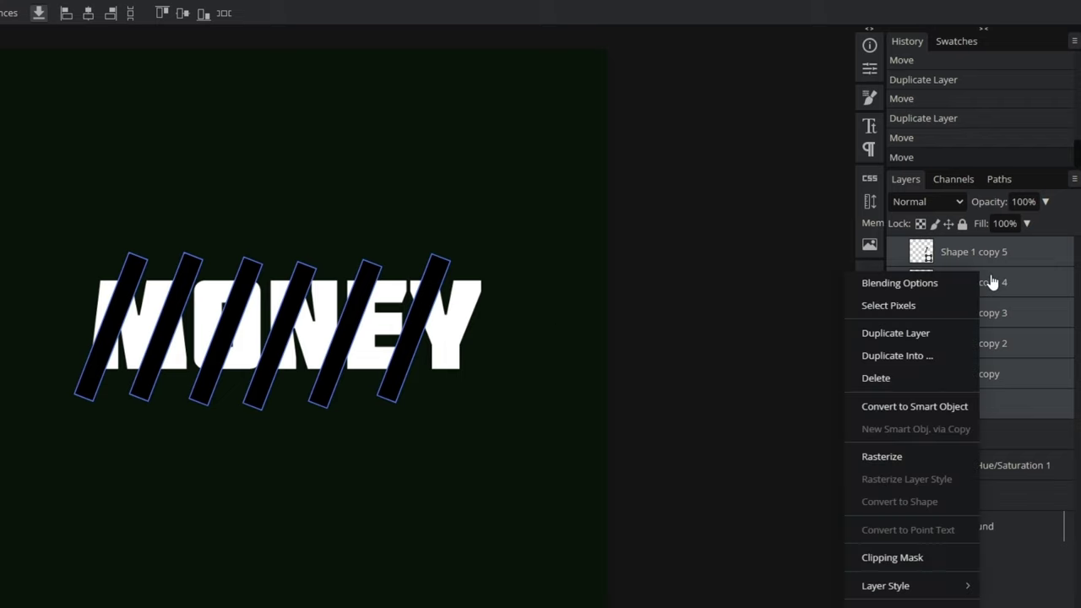
left_click(945, 406)
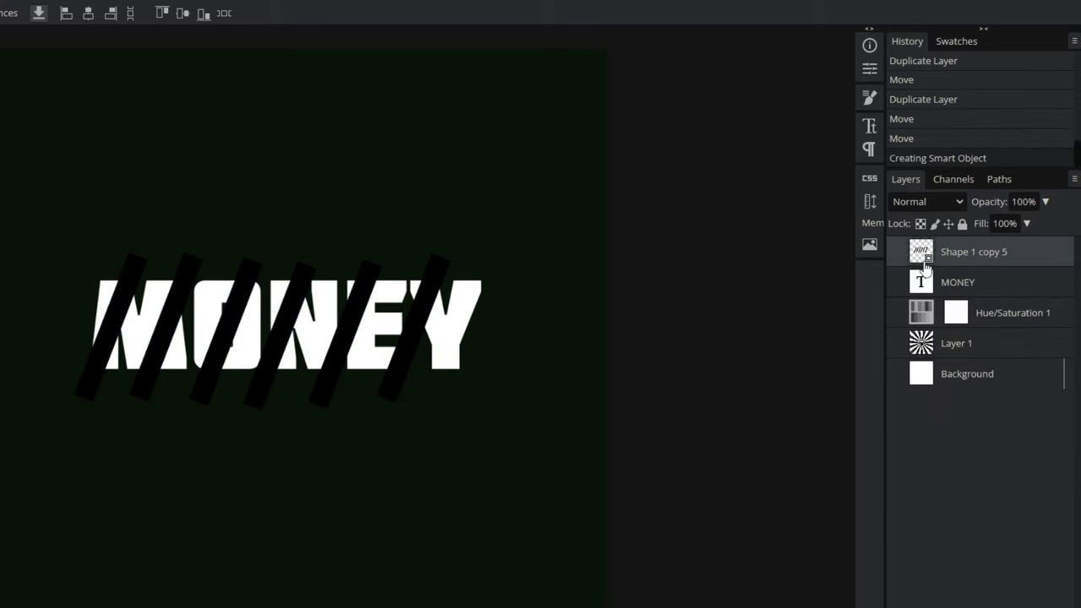
left_click_drag(258, 335, 279, 329)
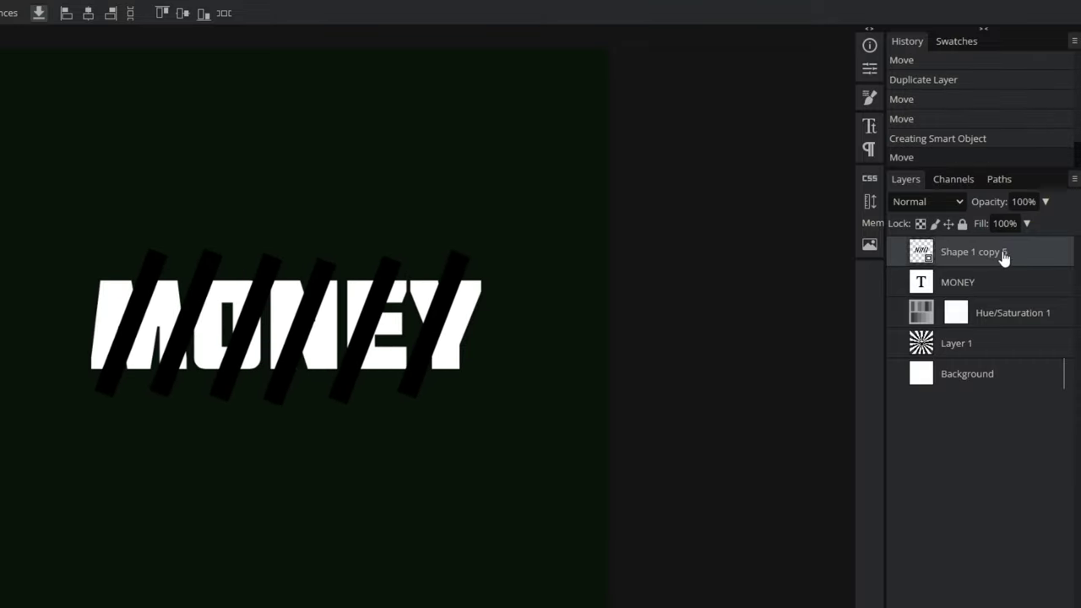
Step: Clip the combined bars to the MONEY text and adjust their position within the letters
right_click(1009, 255)
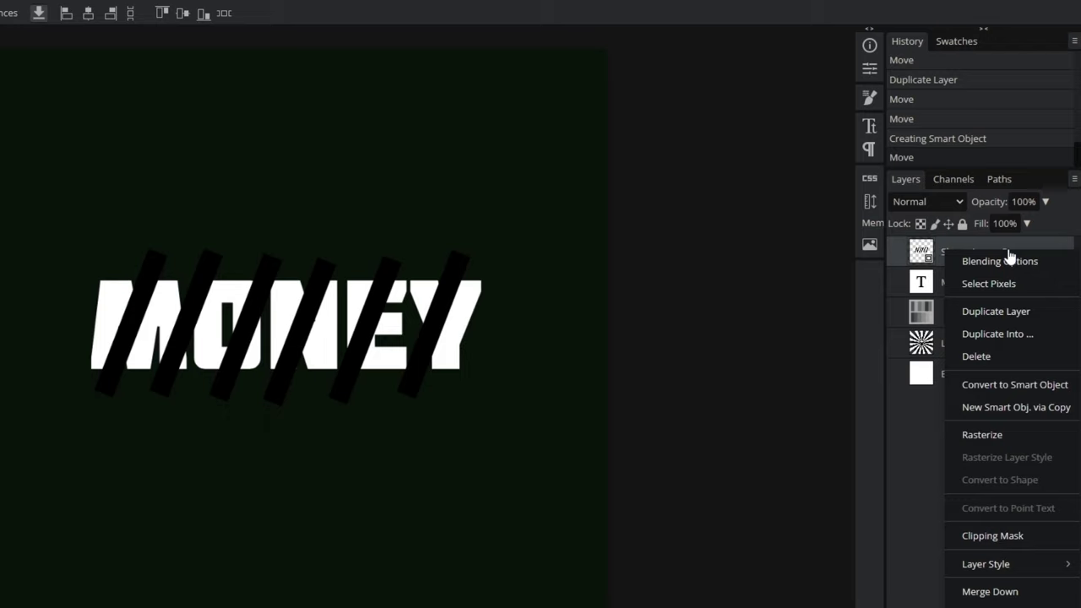
left_click(1022, 530)
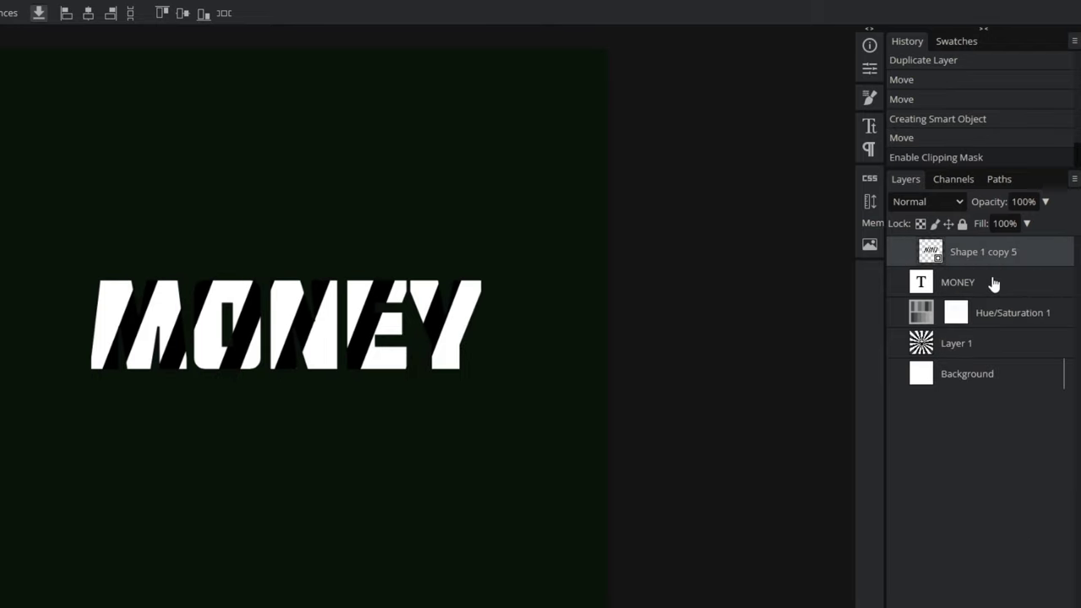
left_click_drag(247, 331, 433, 310)
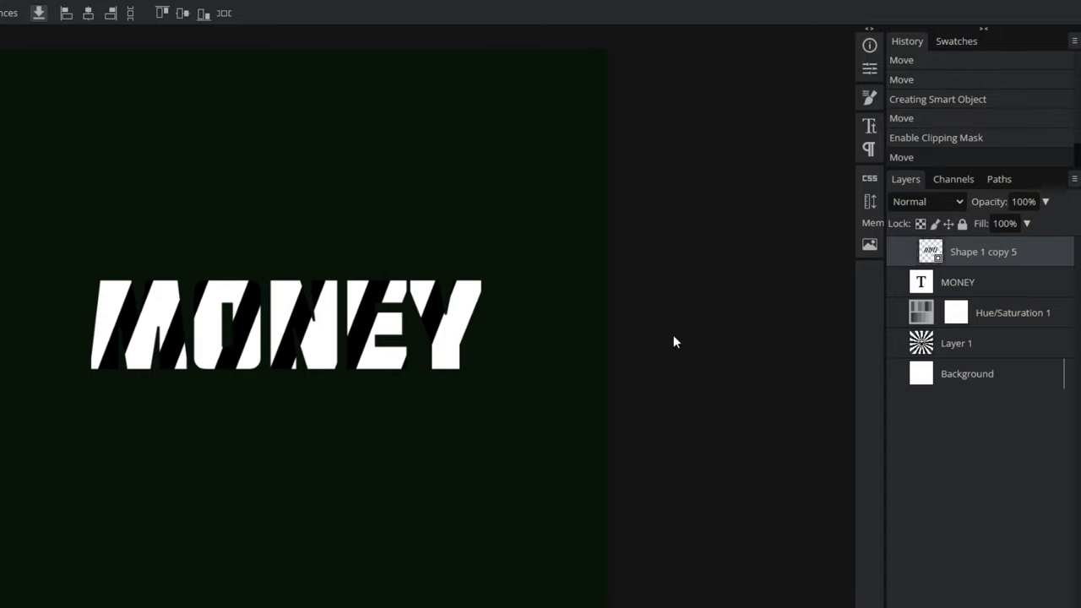
Step: Lower the clipped bars' opacity to 15% and convert them together with the MONEY text into one smart object
left_click(1044, 204)
left_click_drag(1009, 224, 982, 223)
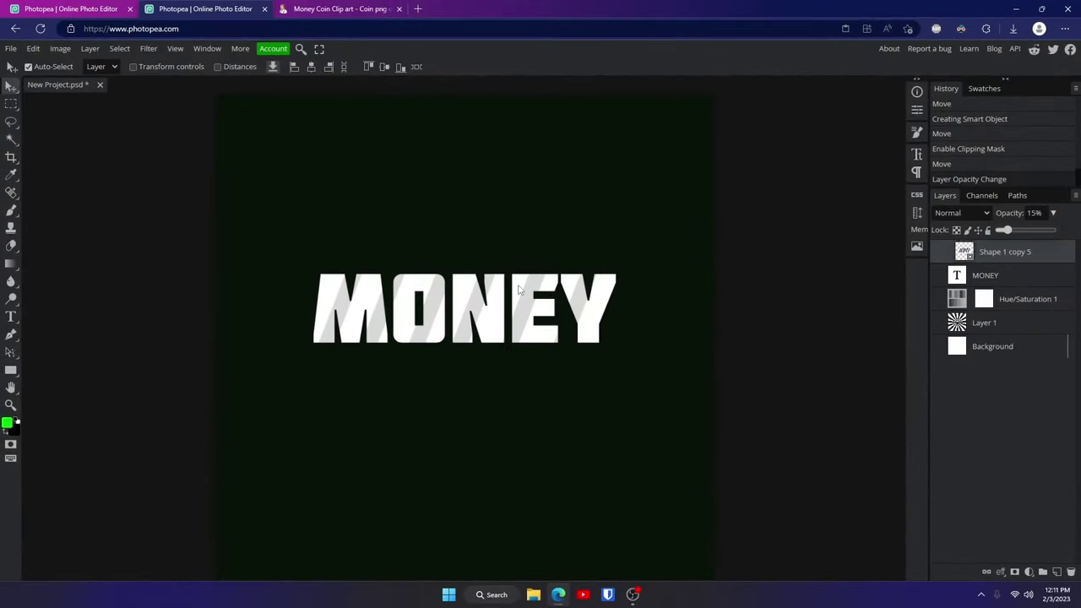
left_click(995, 275)
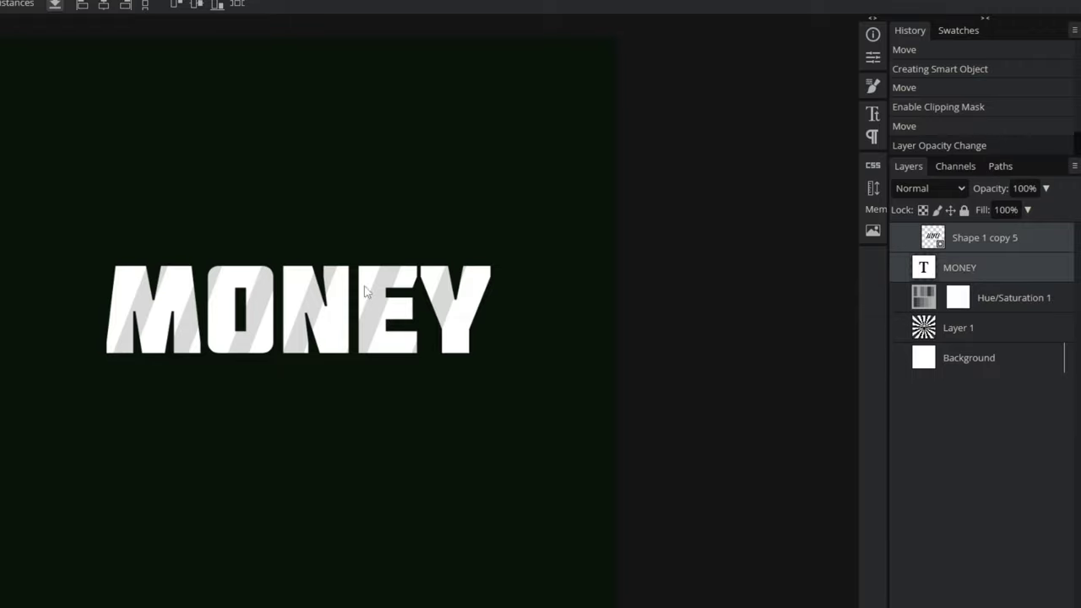
right_click(1001, 244)
left_click(969, 377)
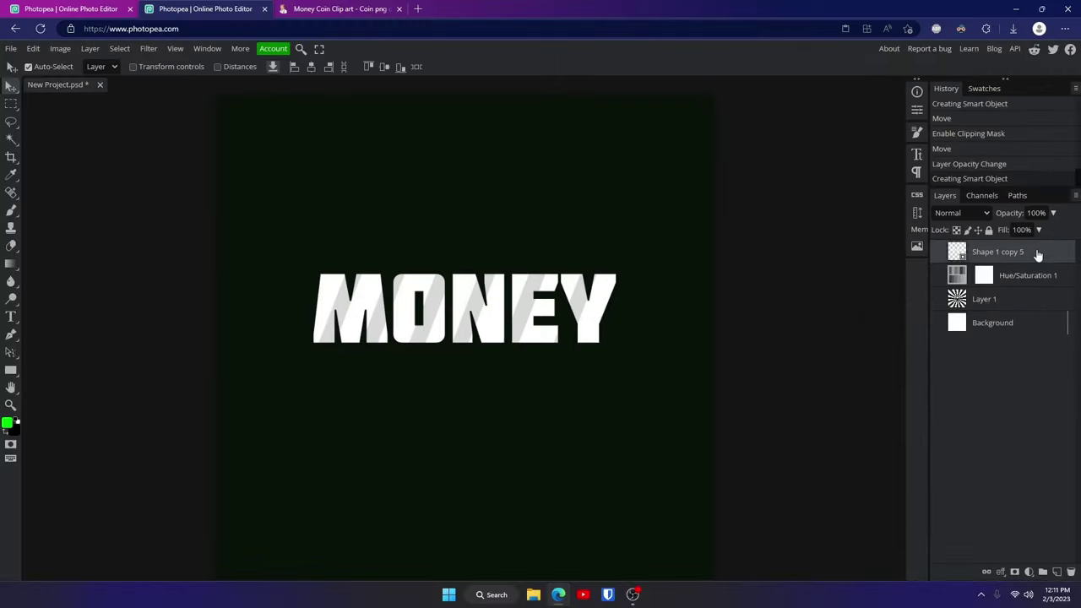
Step: Add a white Inner Glow to the MONEY smart object with Color Dodge blending, 35% opacity, 11% spread and 12 px size
double_click(1039, 255)
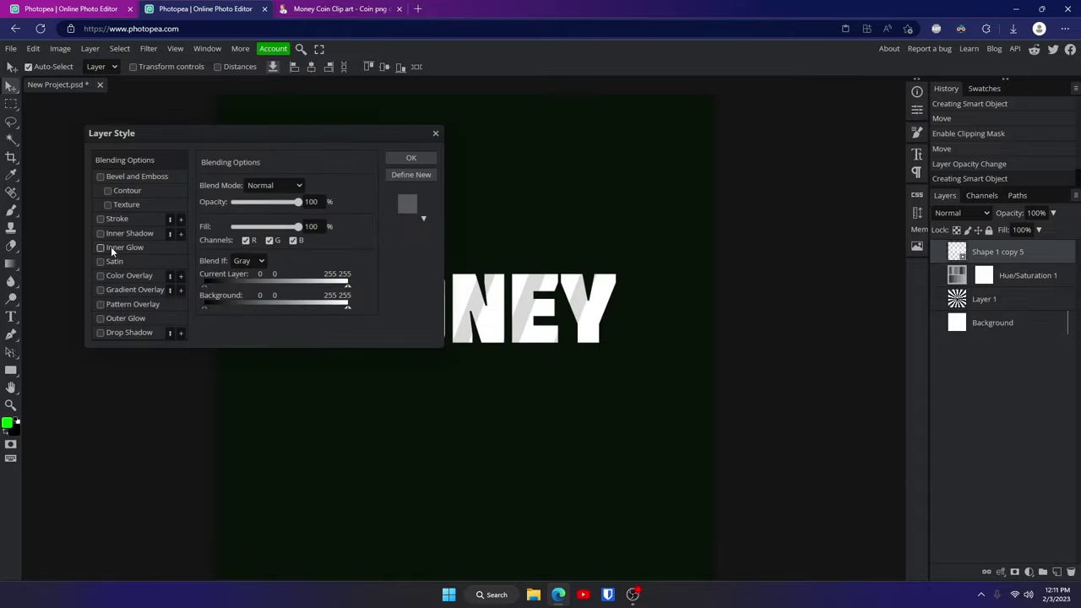
left_click(102, 248)
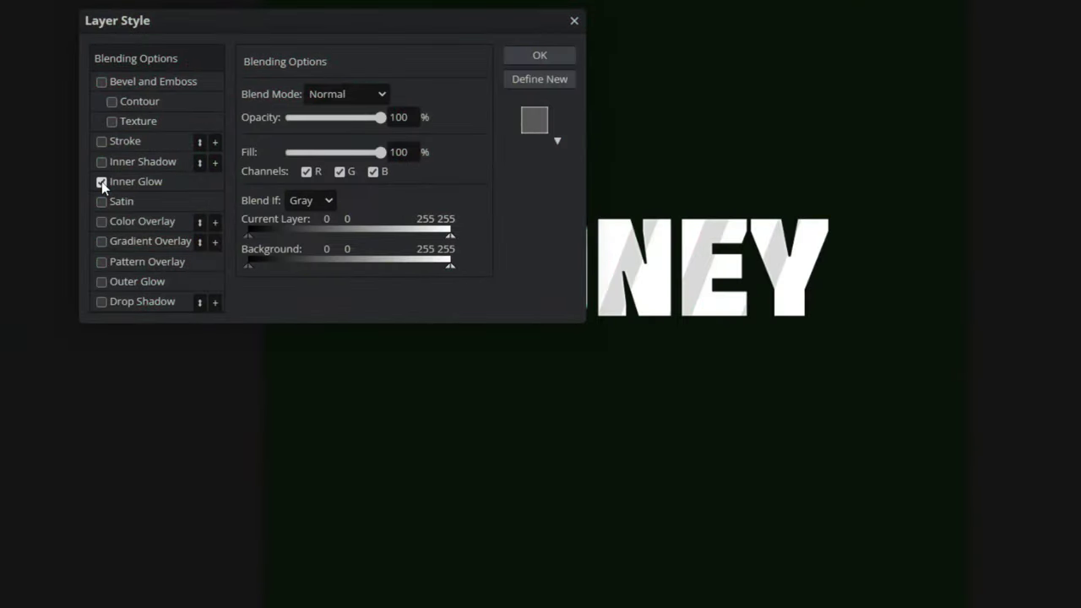
left_click(130, 181)
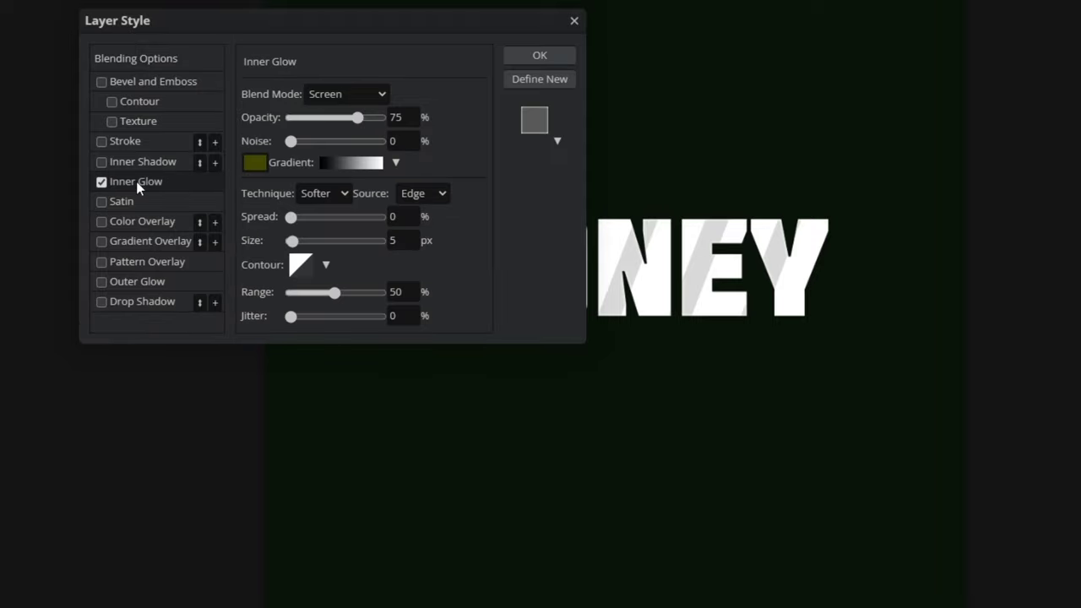
left_click(255, 167)
left_click(154, 113)
left_click(90, 45)
left_click(429, 55)
left_click(321, 93)
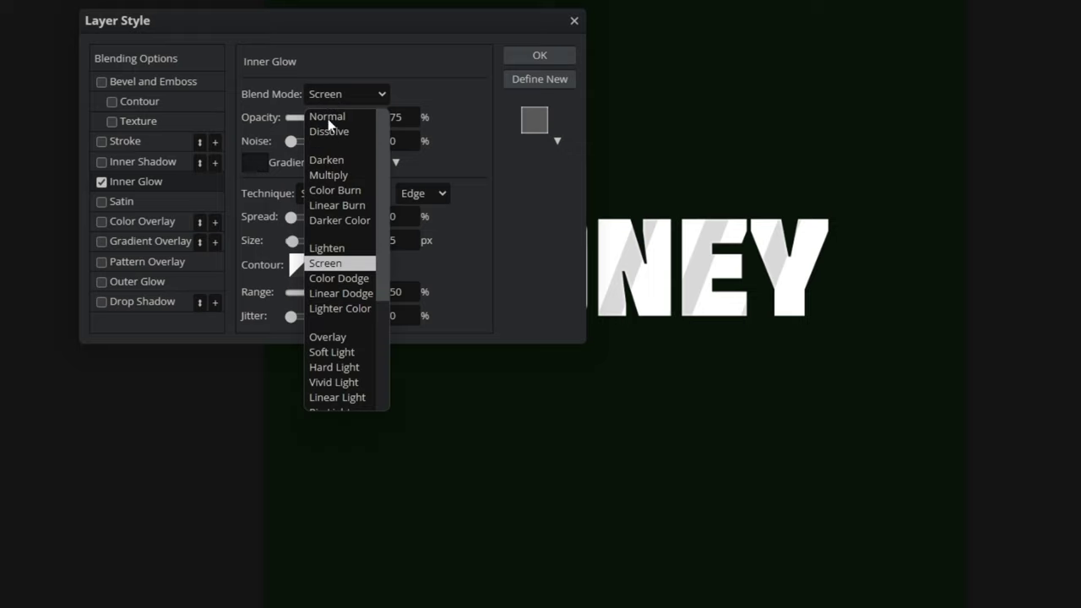
left_click(344, 280)
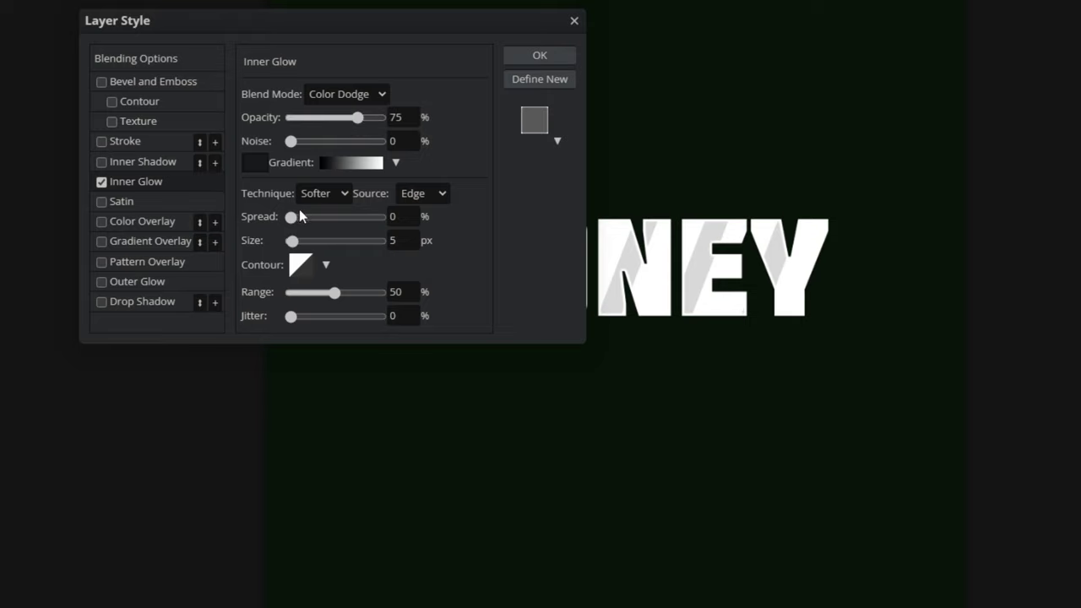
left_click_drag(292, 217, 297, 243)
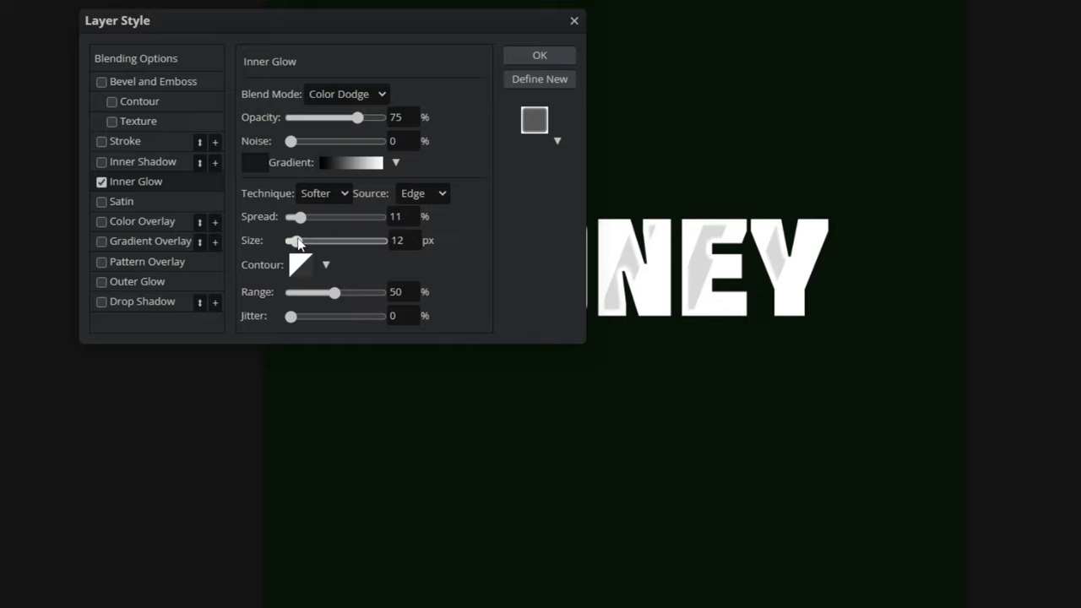
left_click_drag(357, 118, 322, 118)
Step: Compare the MONEY title with and without the Inner Glow, keeping the effect enabled
left_click_drag(376, 18, 362, 356)
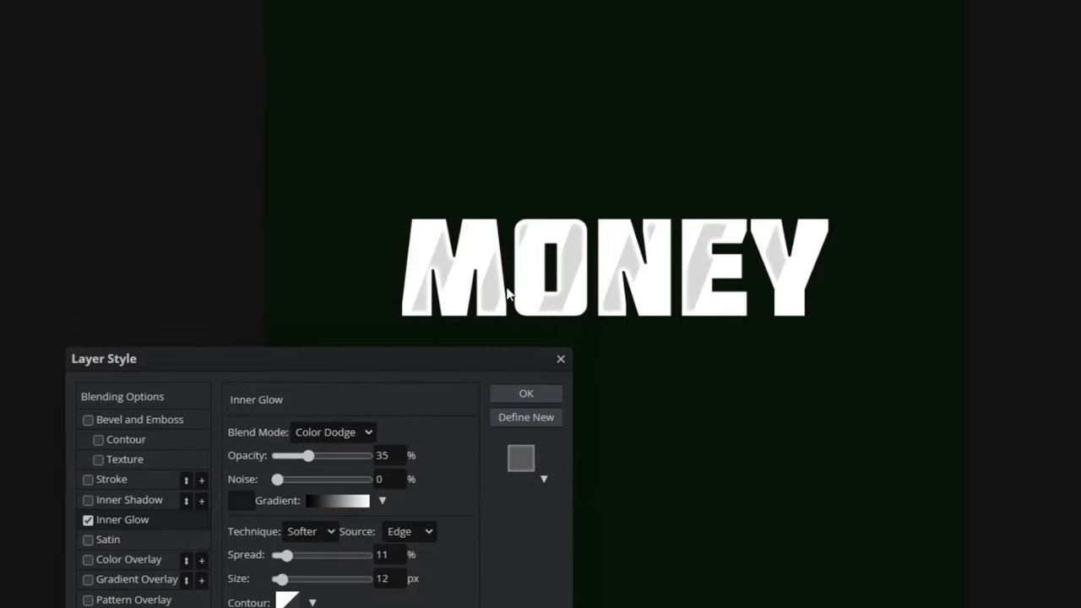
left_click(88, 520)
left_click(88, 520)
left_click(88, 520)
left_click(88, 520)
left_click_drag(236, 364, 266, 156)
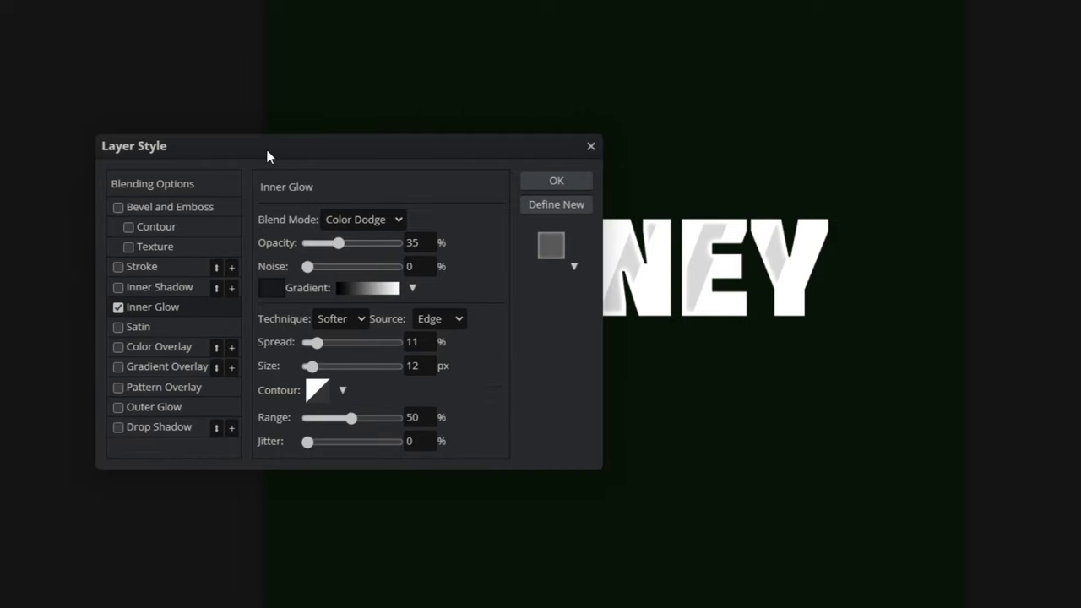
Step: Keep white (ffffff) as the Inner Glow colour and apply the layer style to the MONEY title
left_click(271, 289)
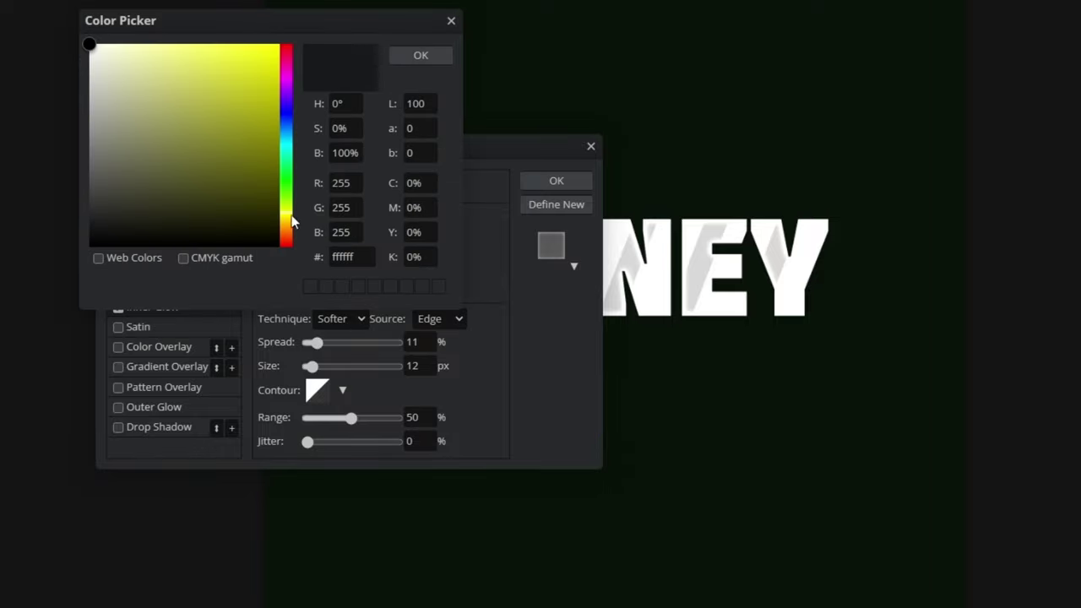
left_click(421, 56)
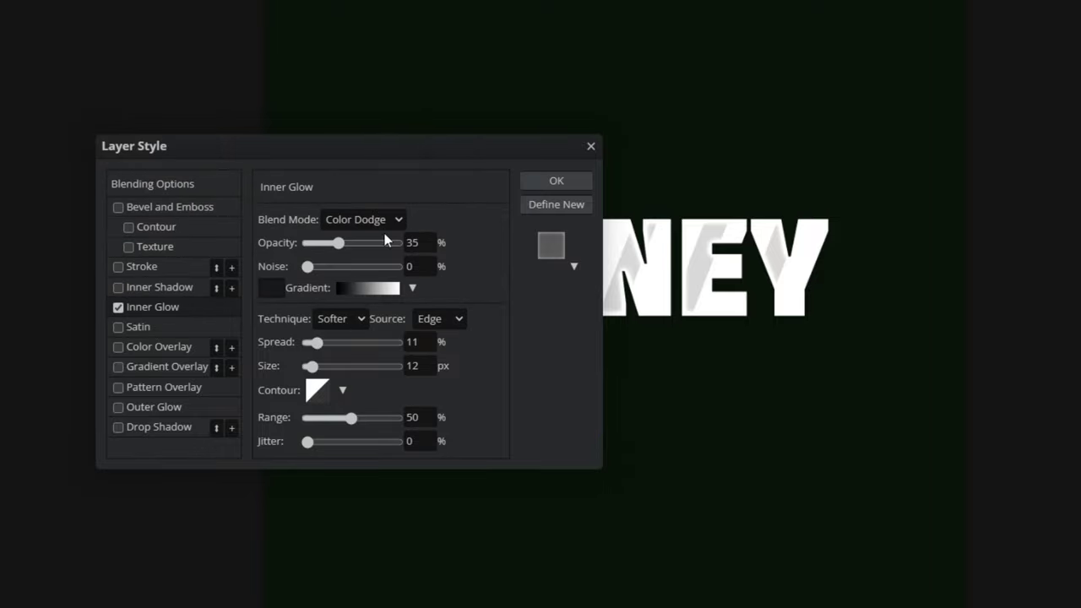
left_click(575, 176)
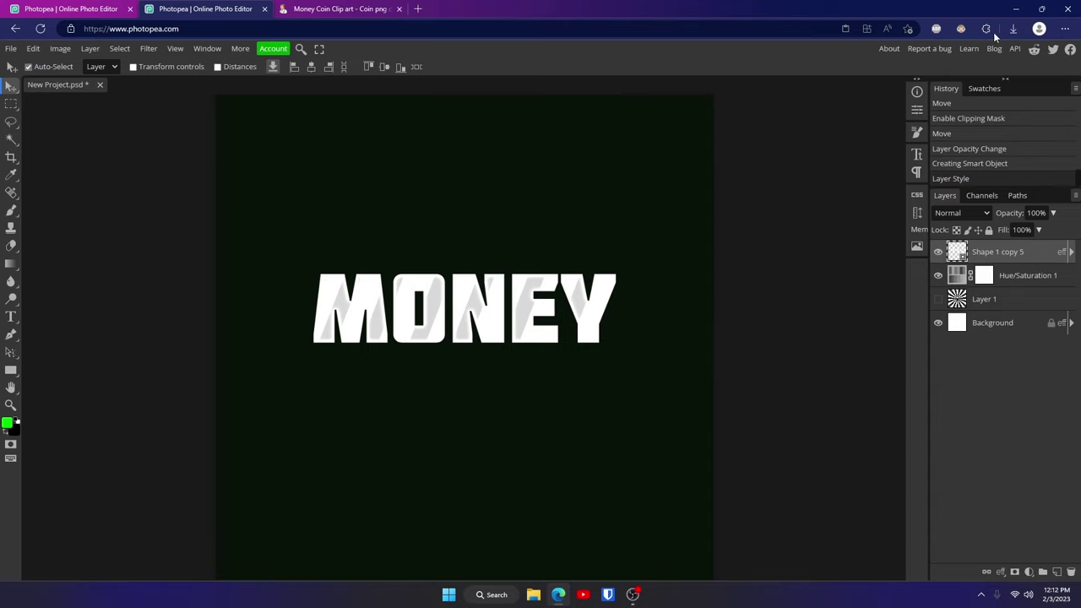
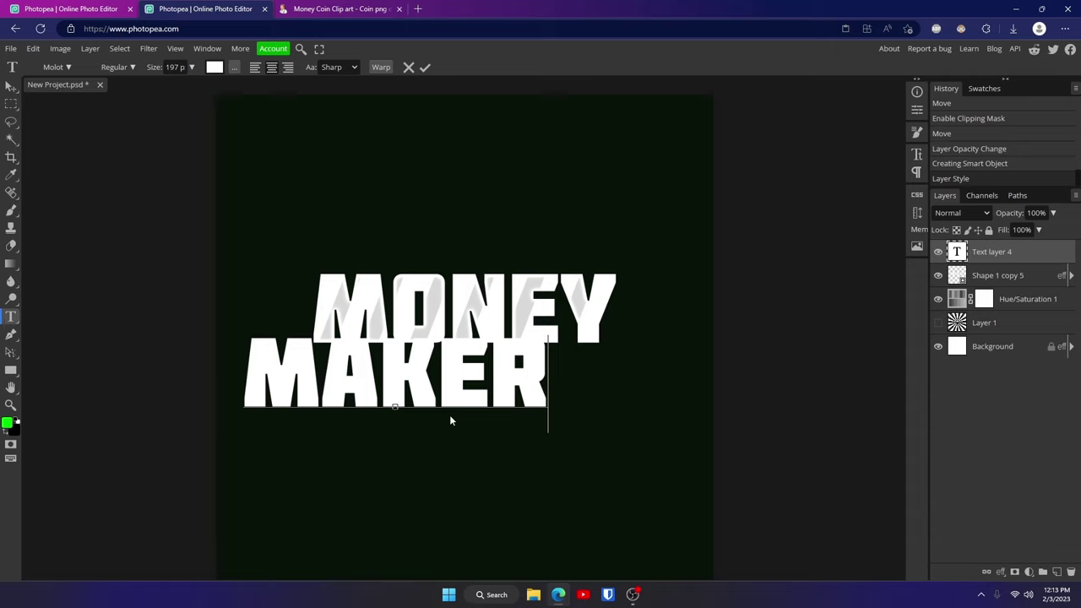
Step: Commit the white MAKER text and place it directly beneath MONEY, aligned with its left and right edges
left_click(423, 67)
key("v")
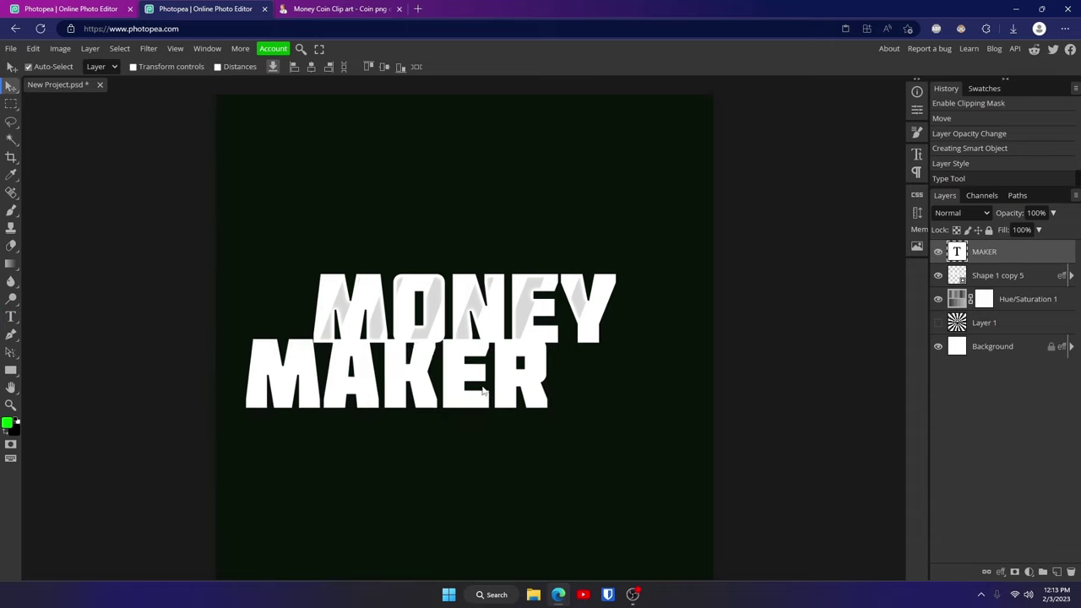
left_click_drag(453, 379, 523, 389)
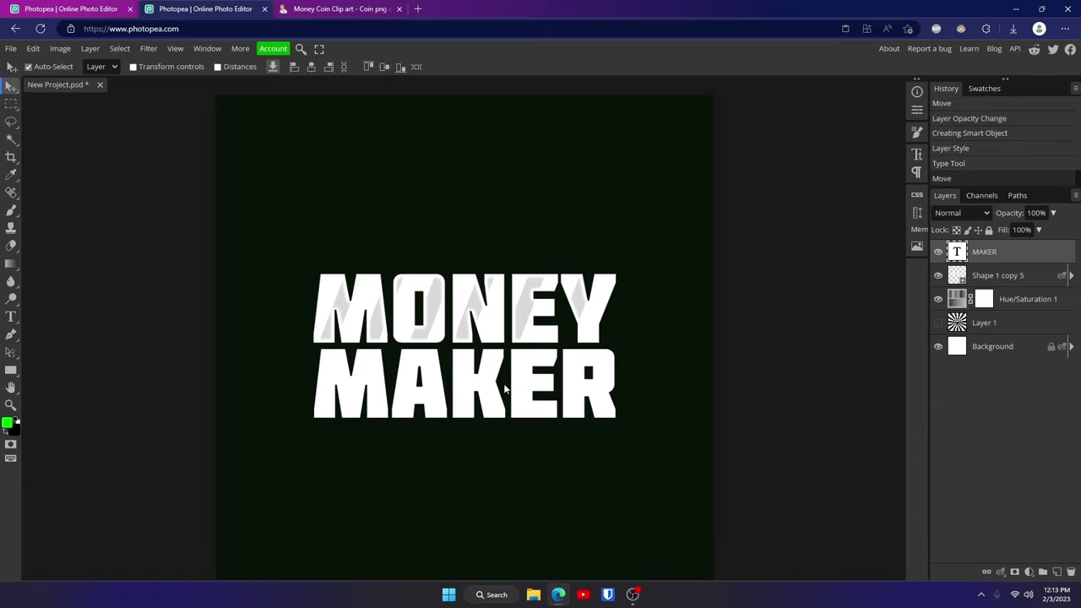
double_click(486, 386)
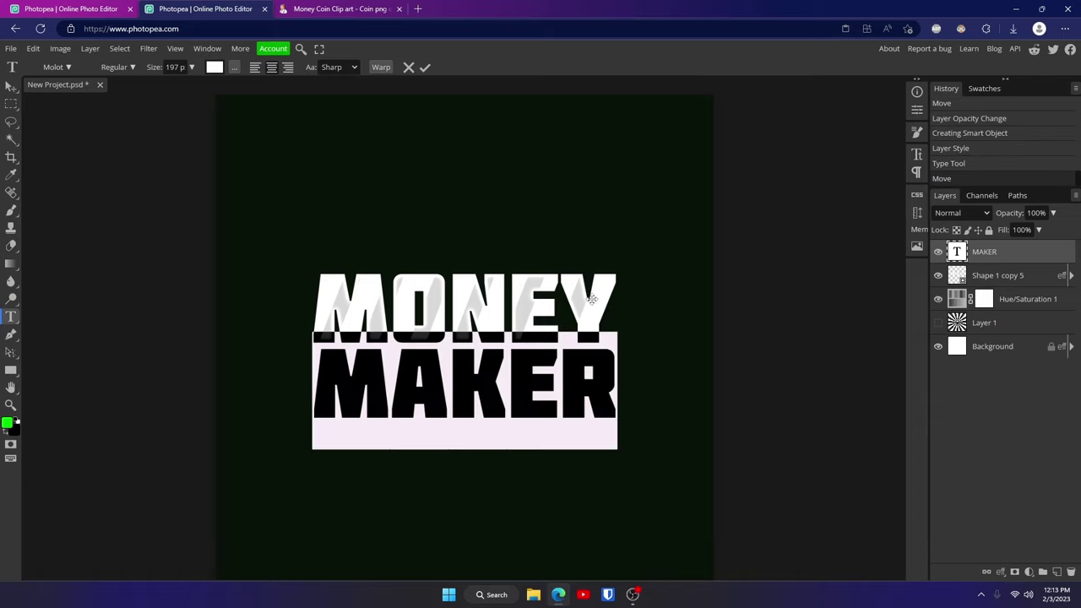
key("Escape")
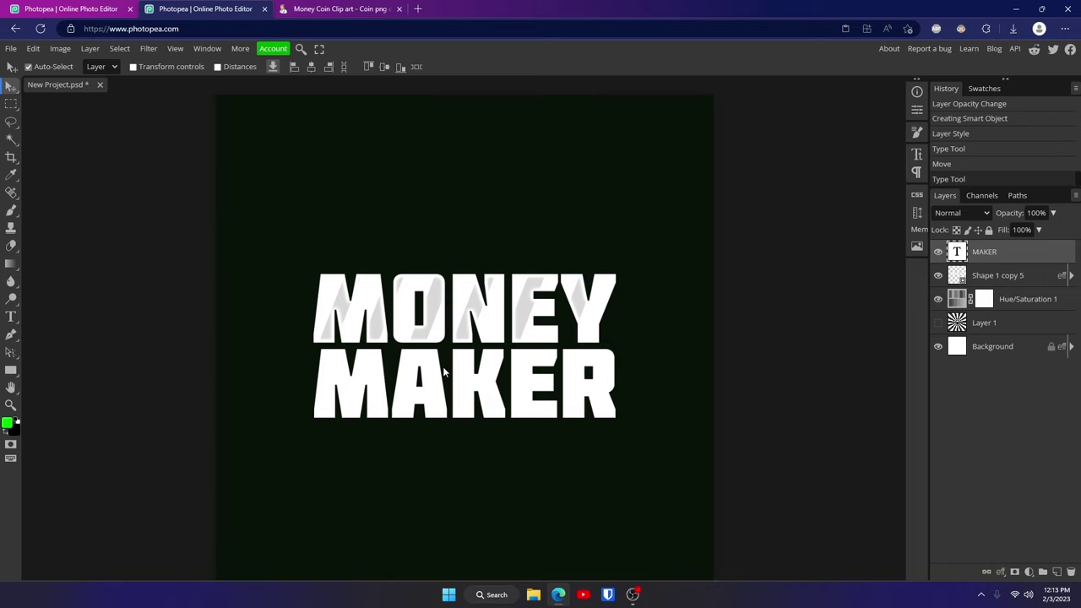
Step: Warp the MAKER text with the Shell Lower style, horizontal orientation and a 20% bend
double_click(498, 390)
left_click(381, 68)
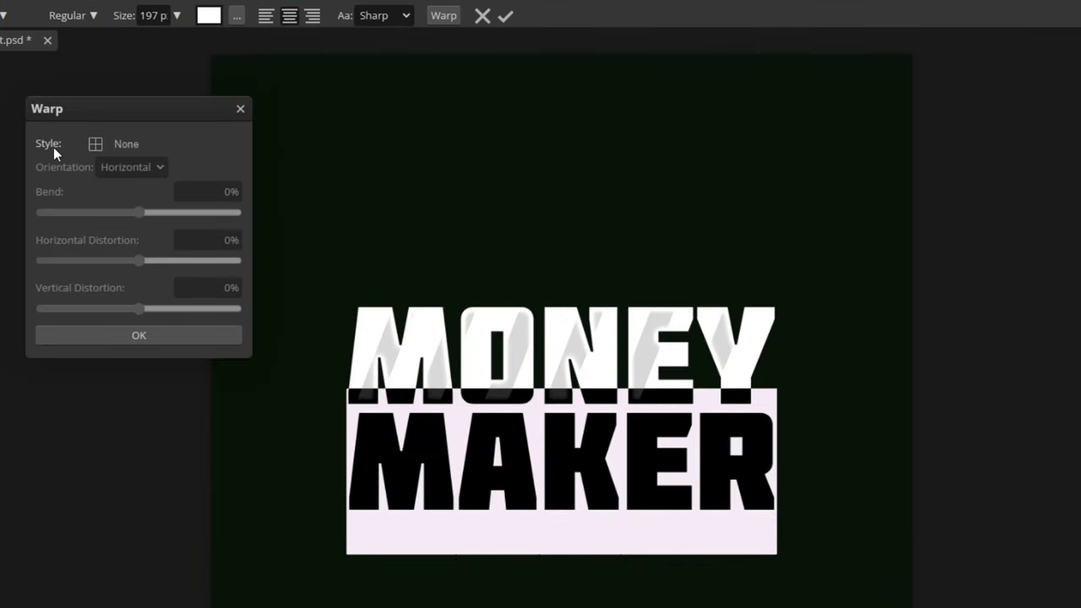
left_click(144, 144)
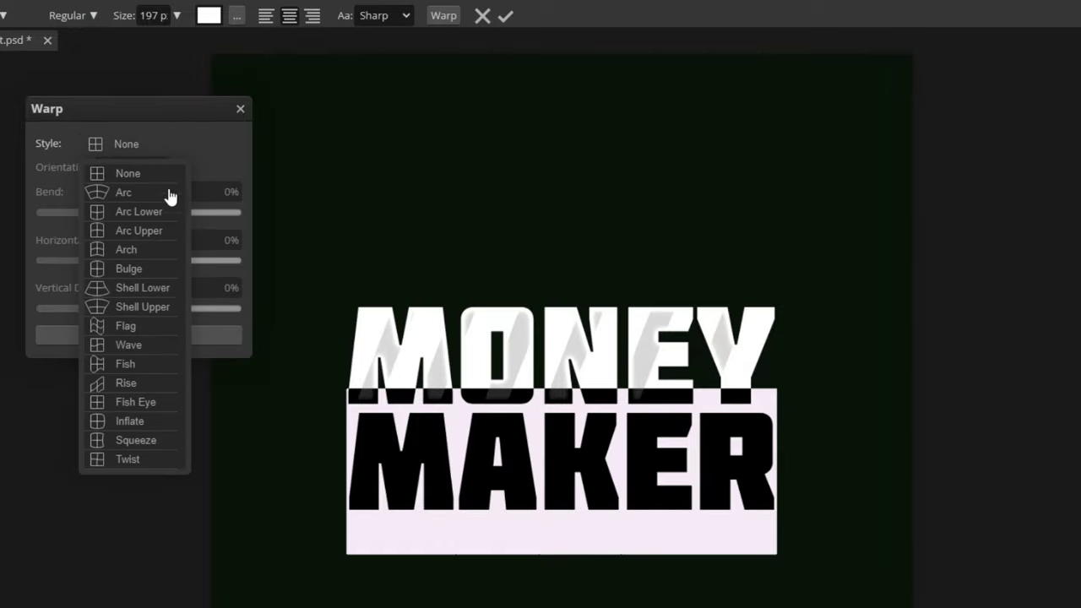
left_click(156, 309)
left_click(140, 144)
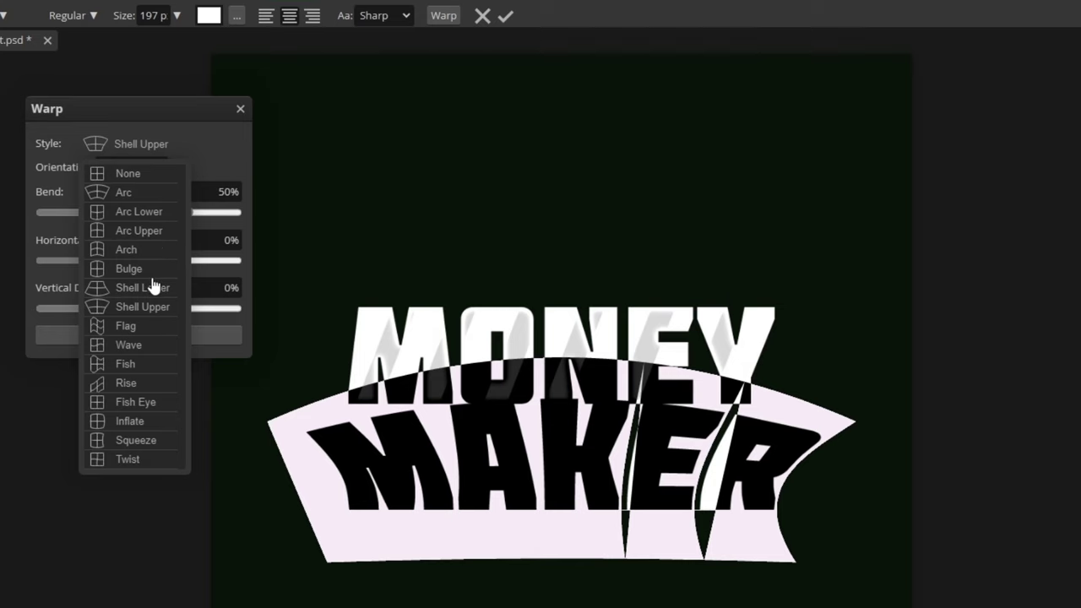
left_click(149, 284)
mouse_move(187, 212)
left_mouse_down()
mouse_move(161, 218)
mouse_move(178, 207)
left_mouse_up()
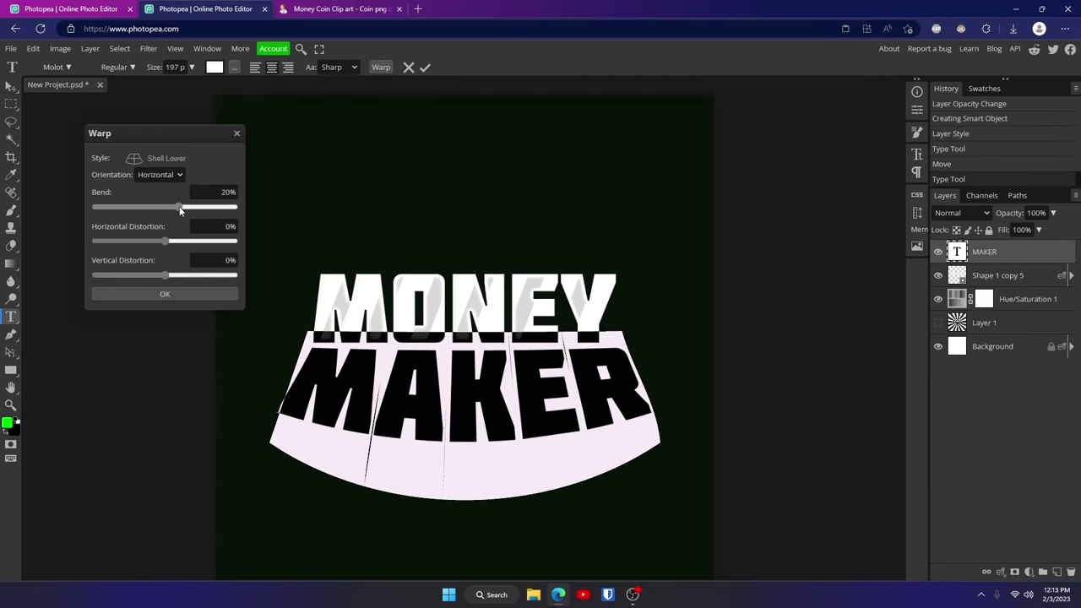
left_click(178, 294)
left_click(412, 411, "ctrl")
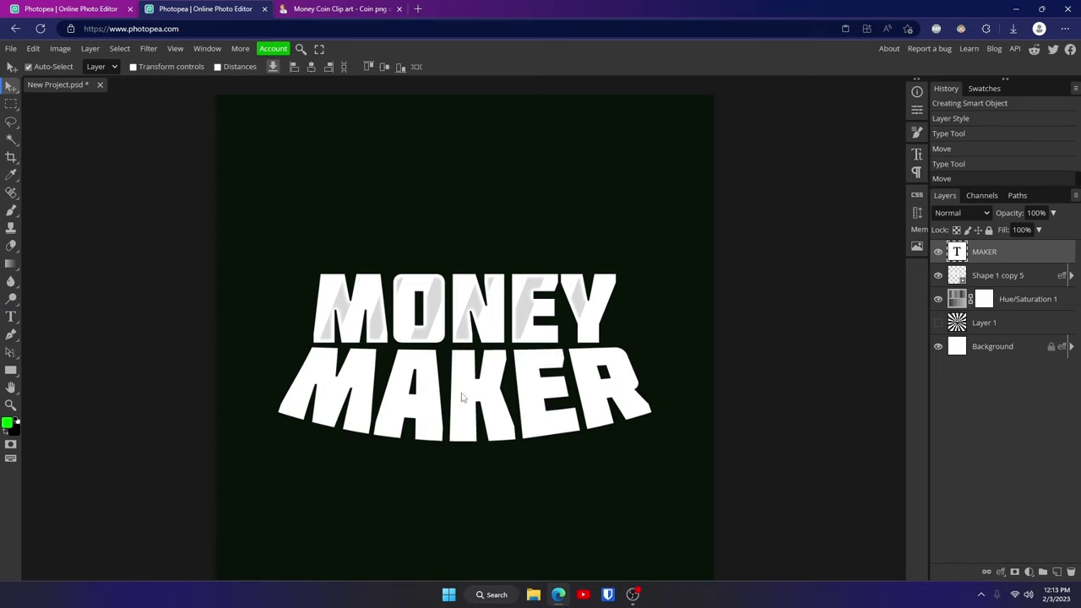
Step: Change the MAKER text's colour from white to bright green (28dc24) and commit the text edit
double_click(375, 390)
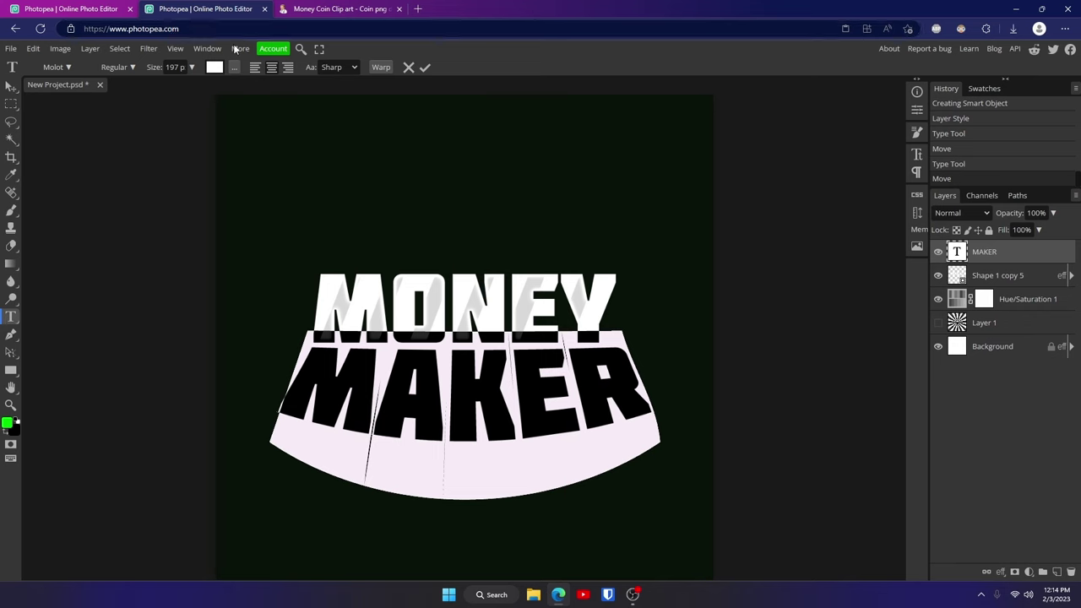
left_click(217, 67)
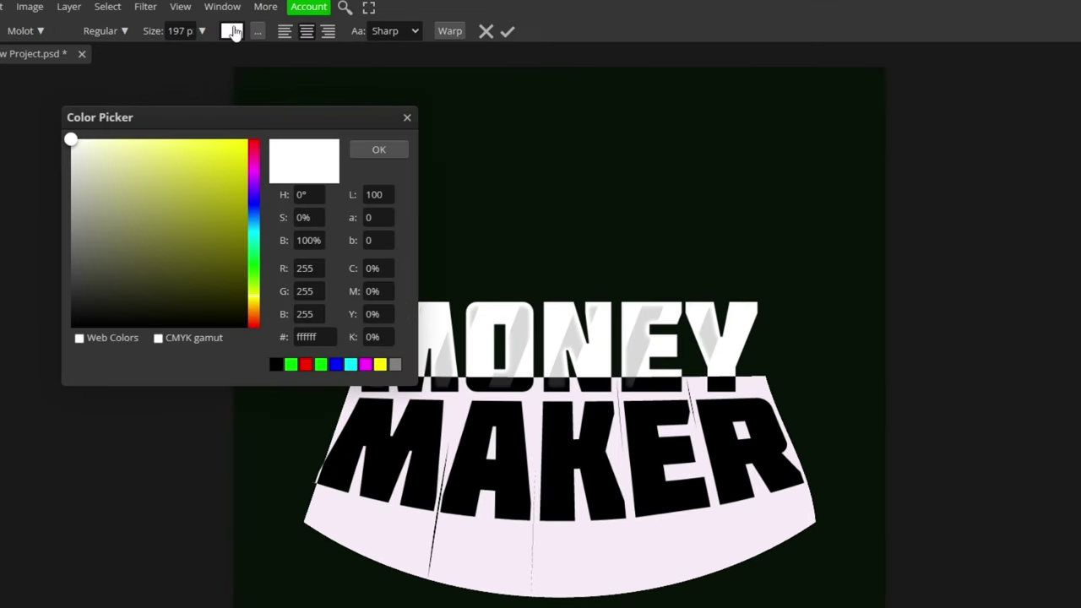
left_click_drag(254, 233, 254, 265)
left_click(240, 150)
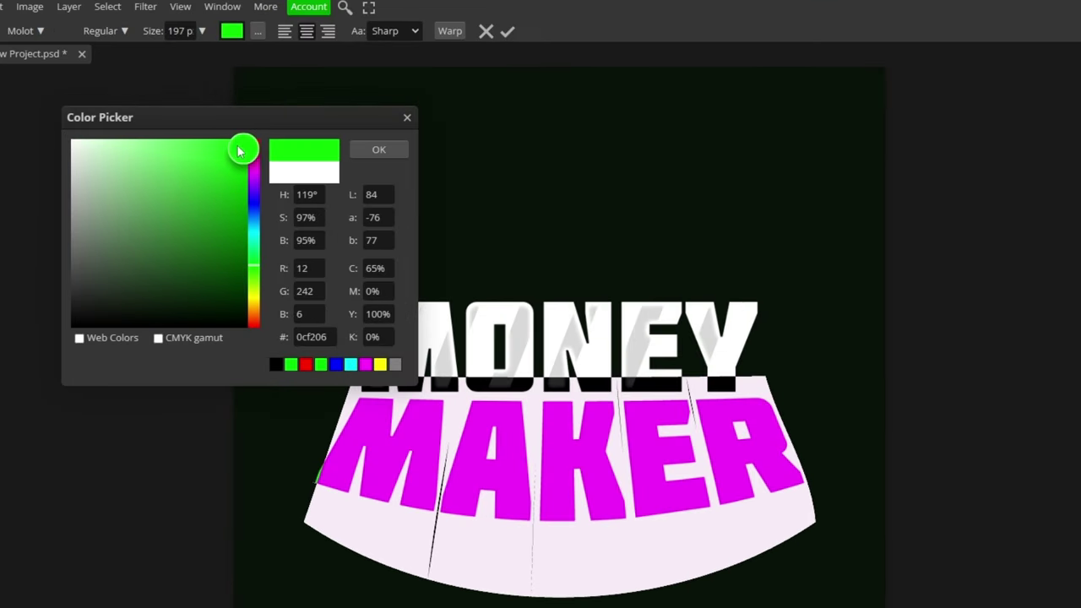
left_click_drag(239, 150, 218, 168)
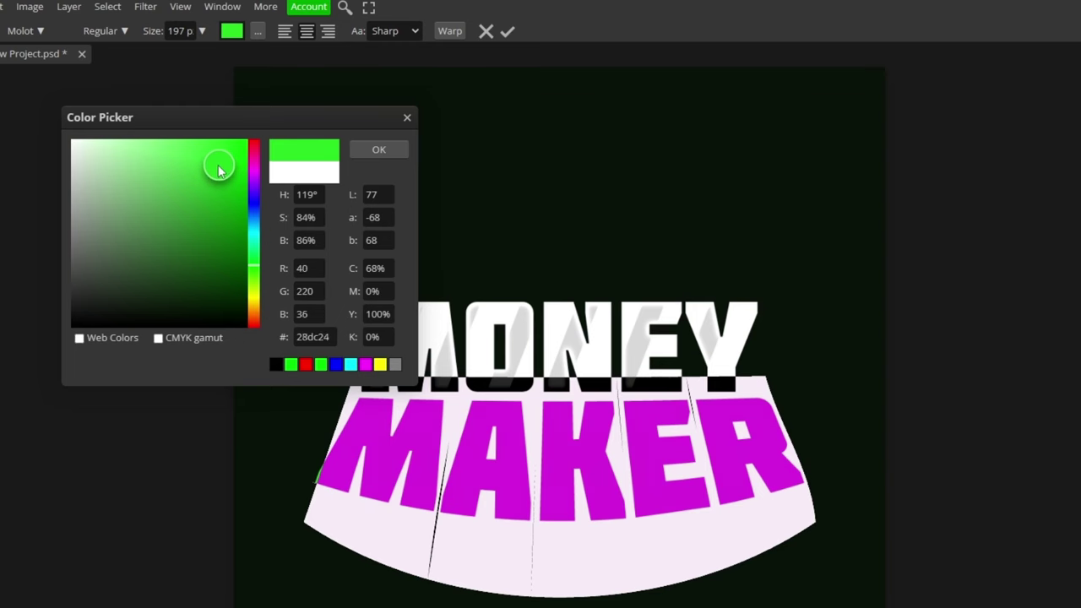
left_click(376, 148)
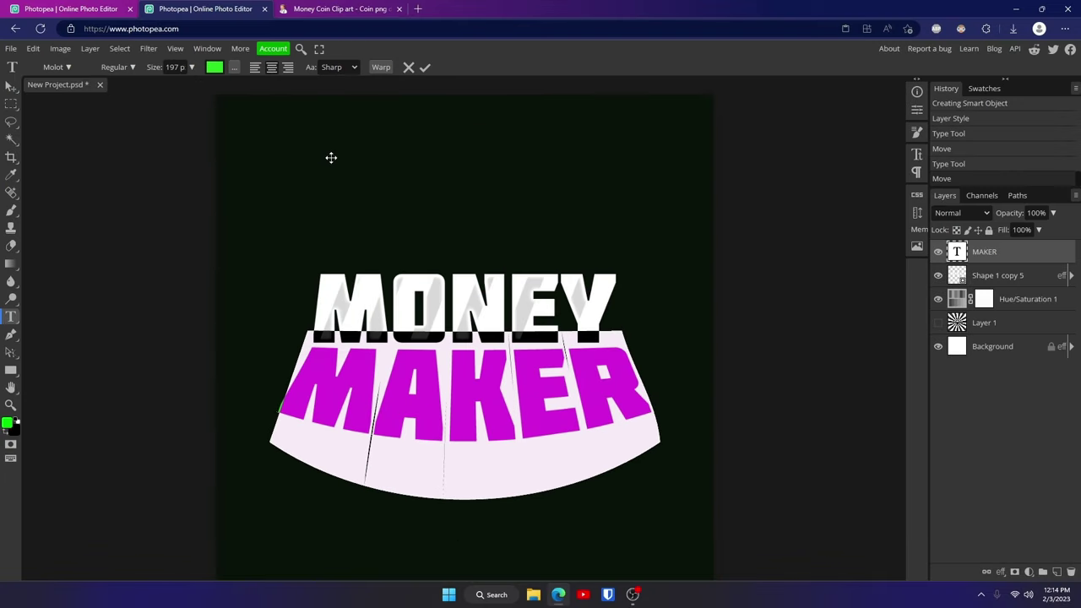
left_click(426, 67)
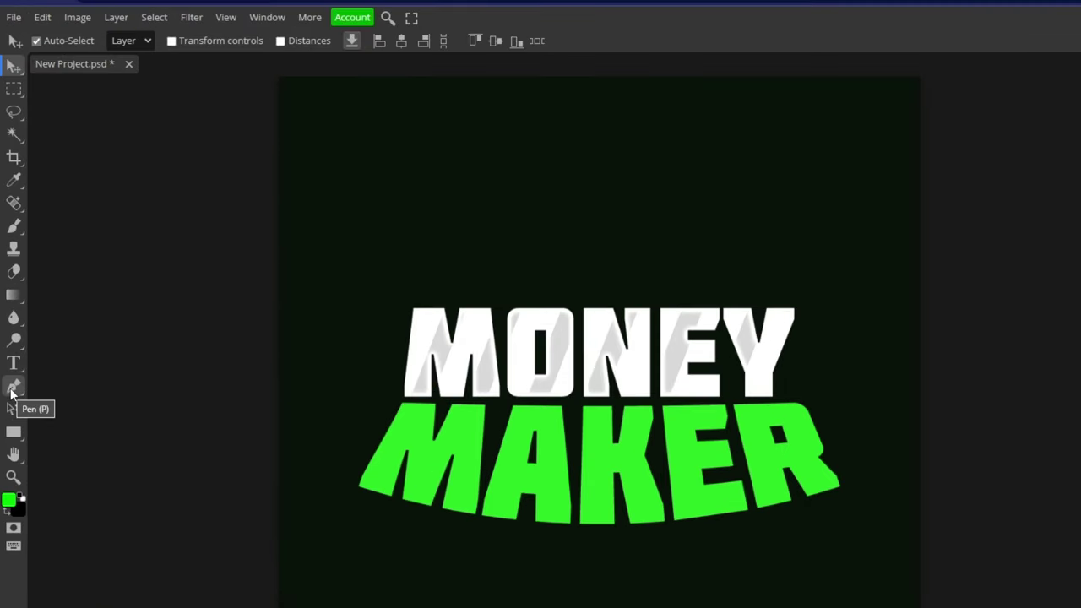
Step: Draw a closed black shape with the Pen tool, its curved upper edge crossing the middle of MAKER and its body covering the lower half
left_click(10, 336)
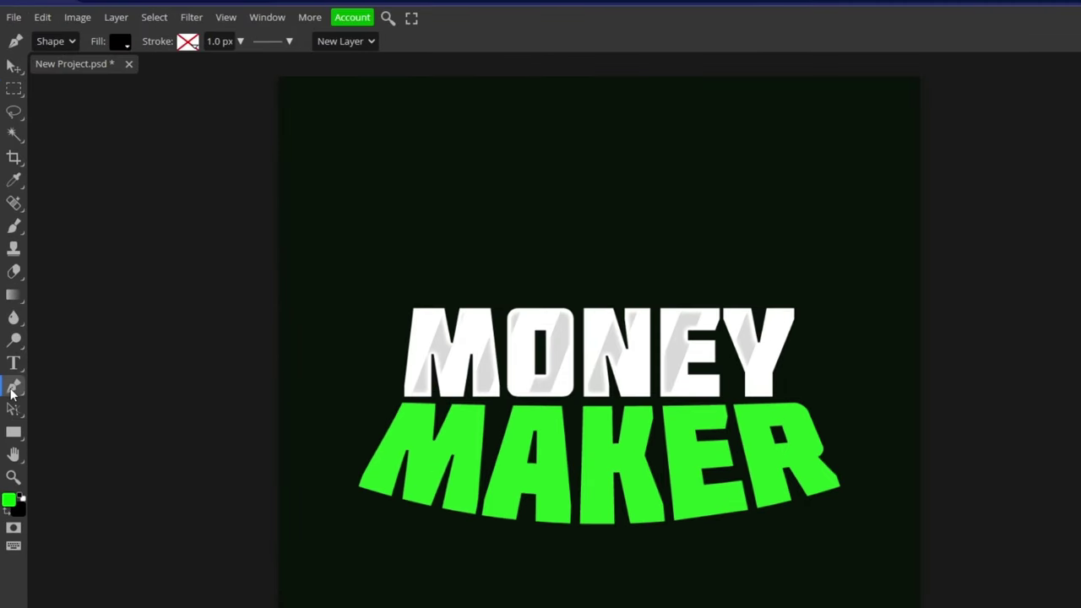
left_click(120, 42)
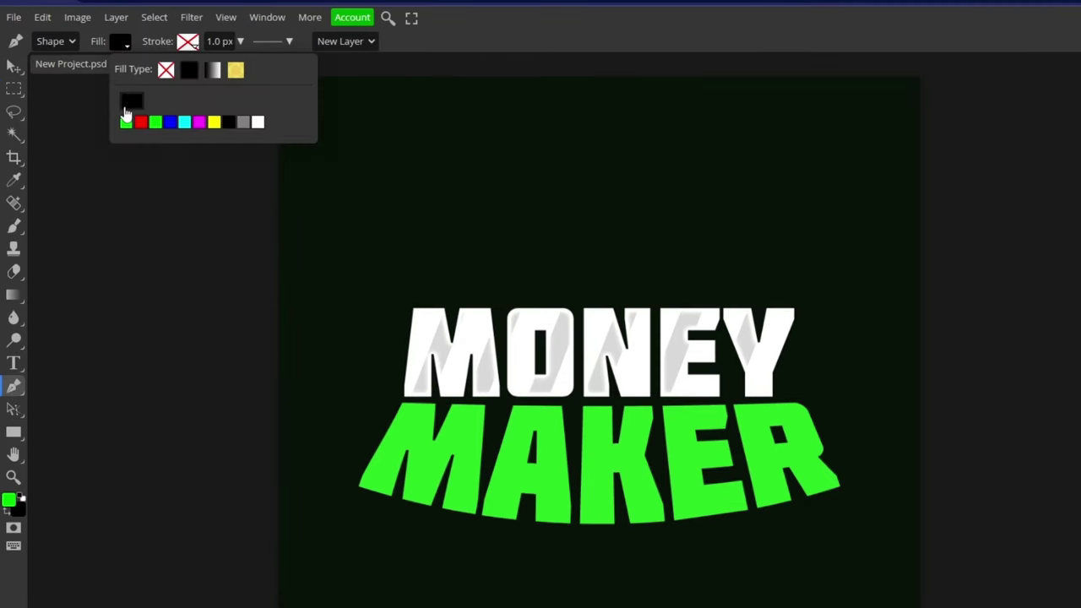
left_click(129, 105)
left_click(52, 41)
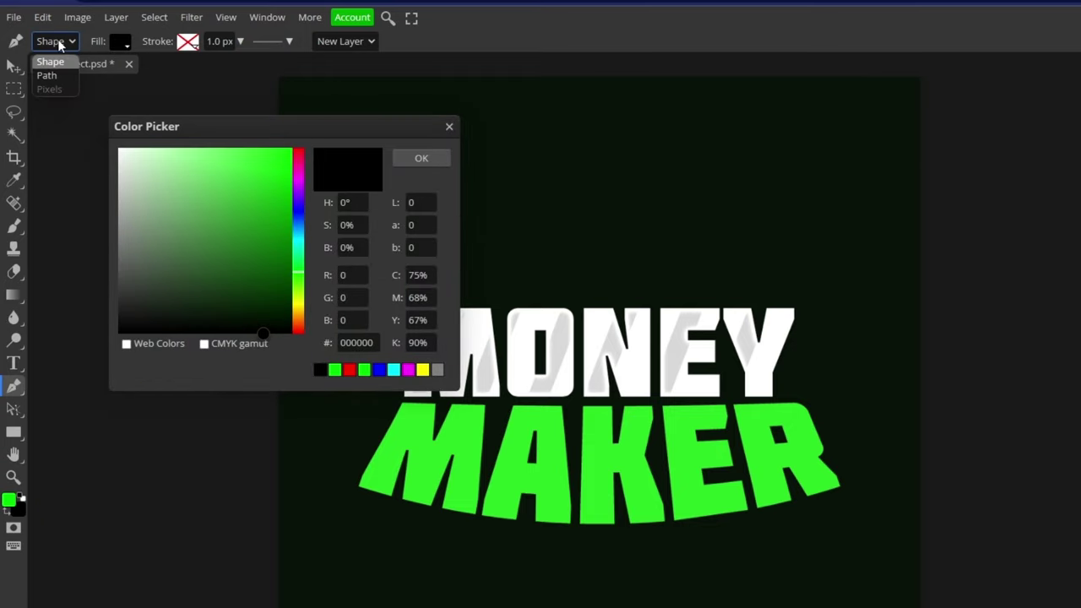
left_click(120, 41)
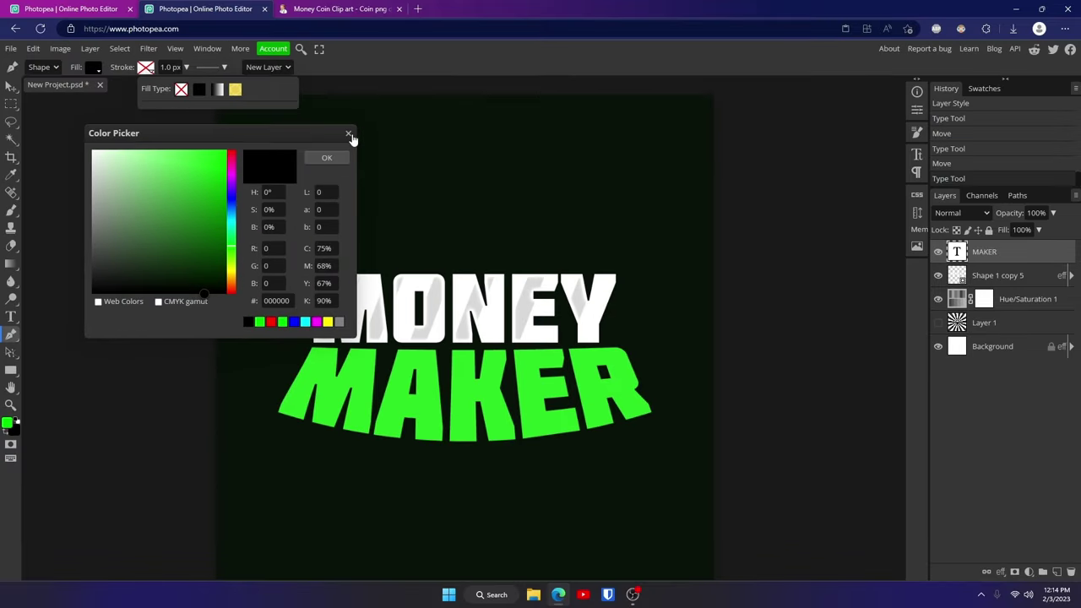
left_click(448, 125)
left_click(280, 369)
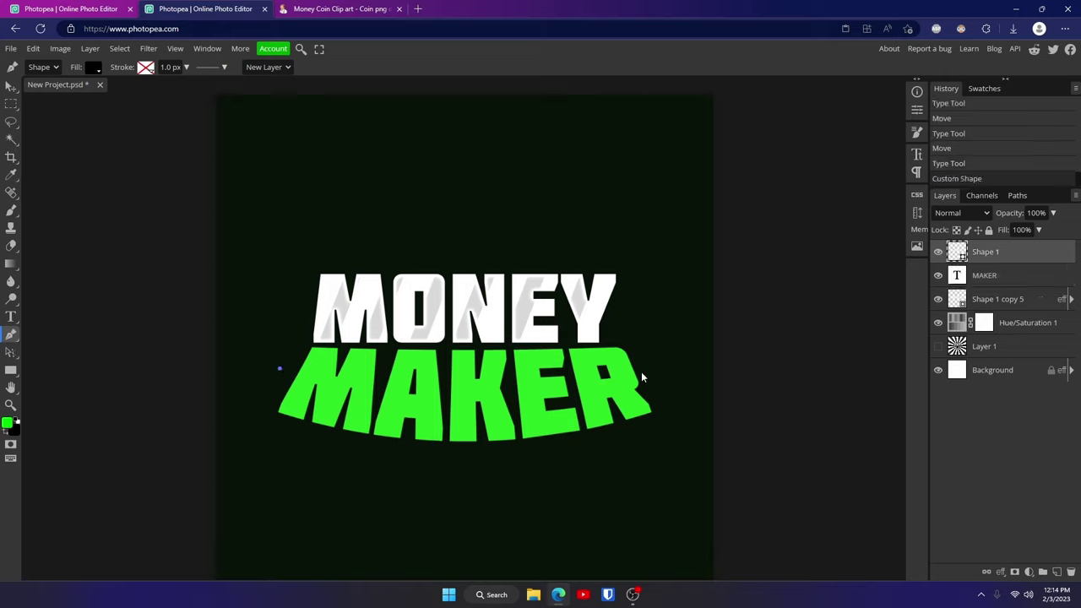
left_click_drag(641, 372, 820, 309)
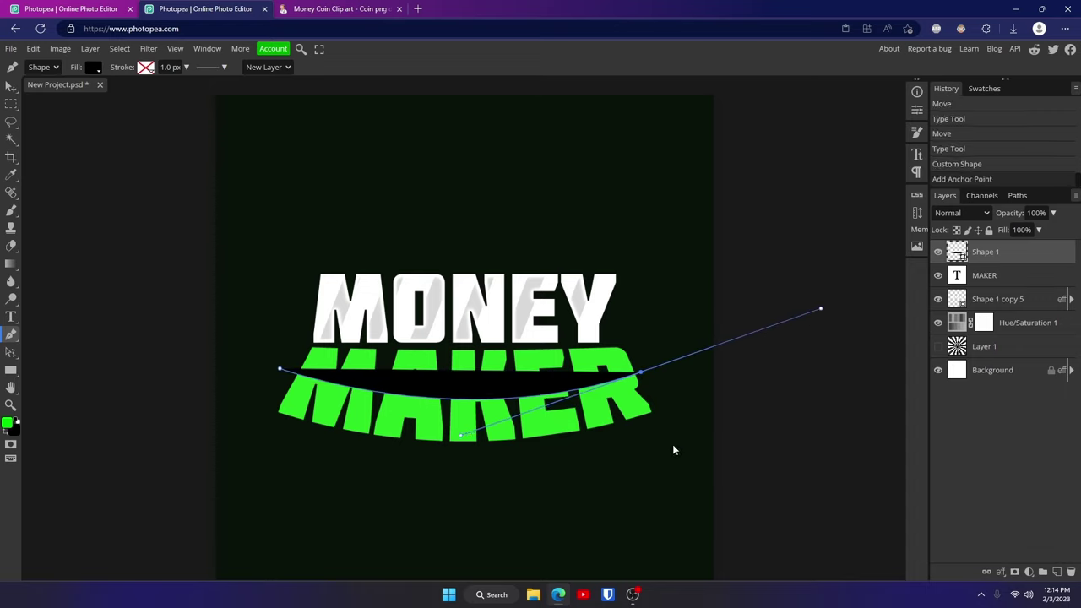
left_click(674, 449)
left_click(289, 495)
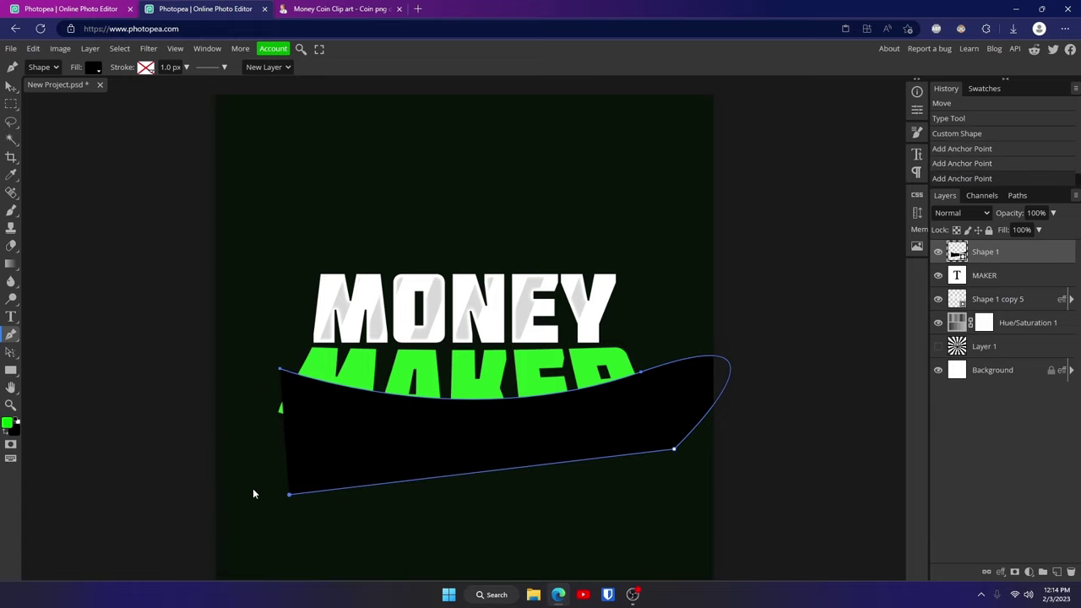
left_click(217, 460)
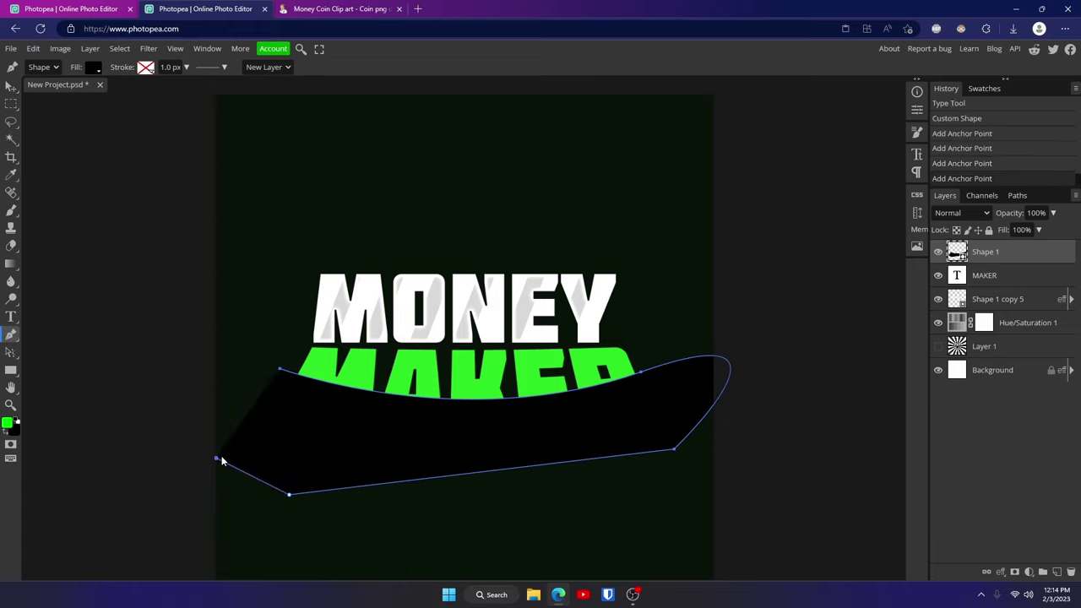
left_click(279, 369)
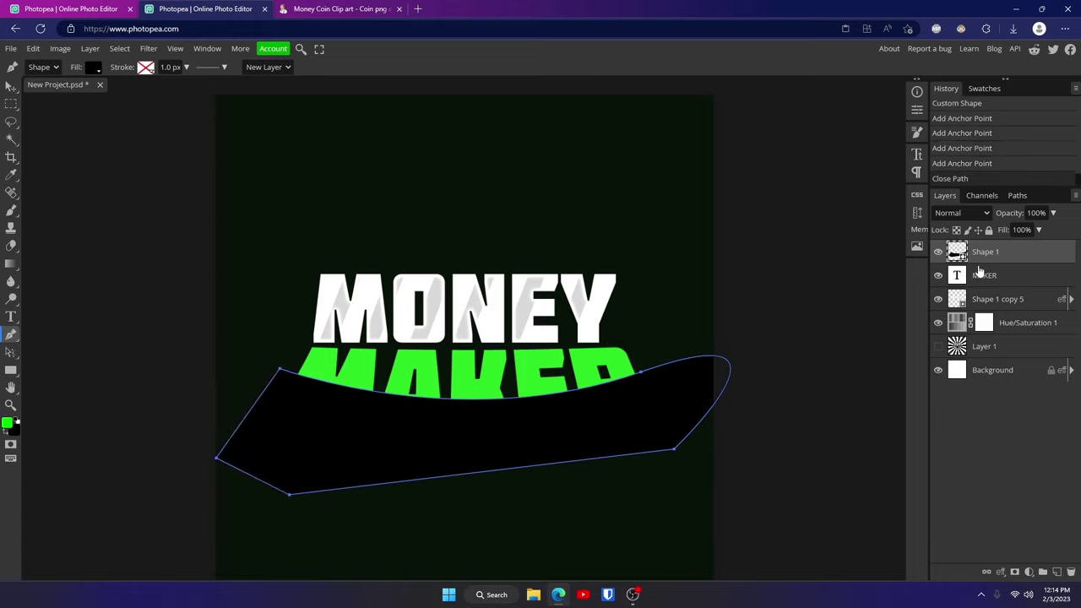
Step: Clip the black shape to the MAKER text with a clipping mask and move it up slightly
right_click(1013, 254)
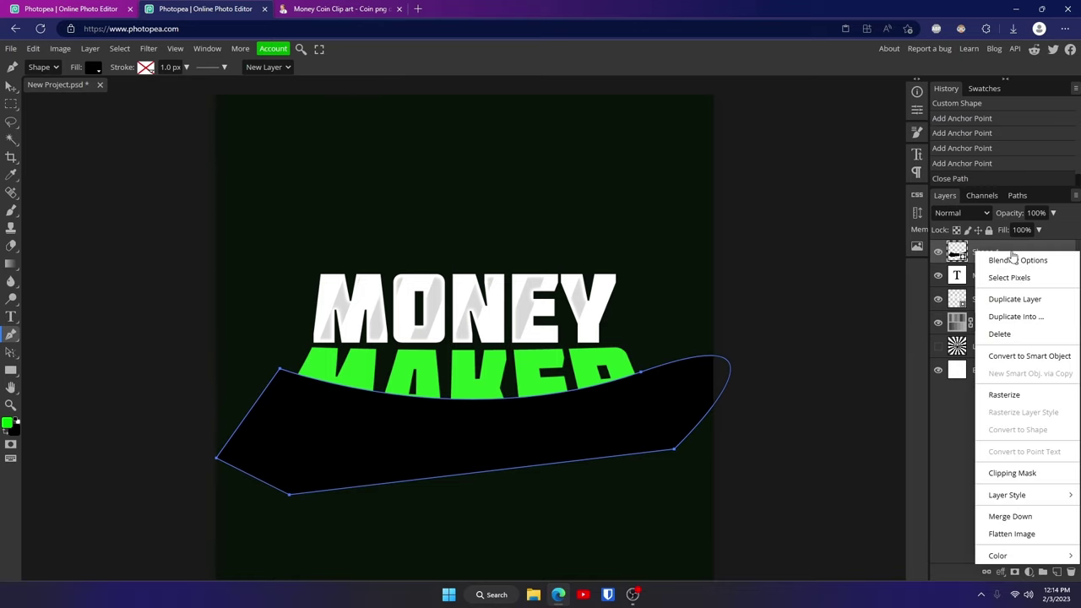
left_click(1029, 474)
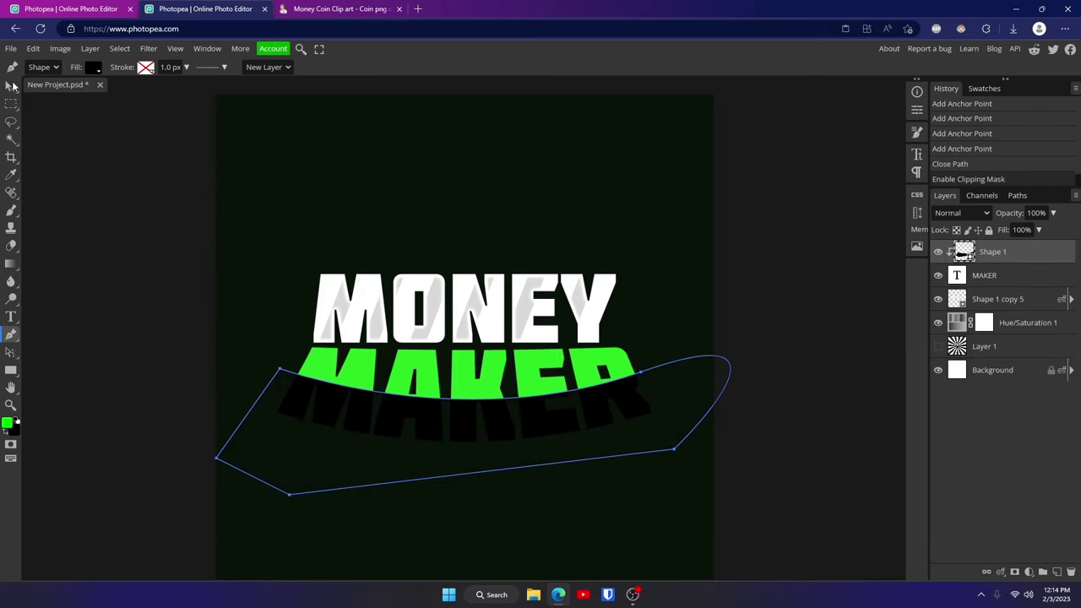
left_click(11, 87)
left_click(391, 473)
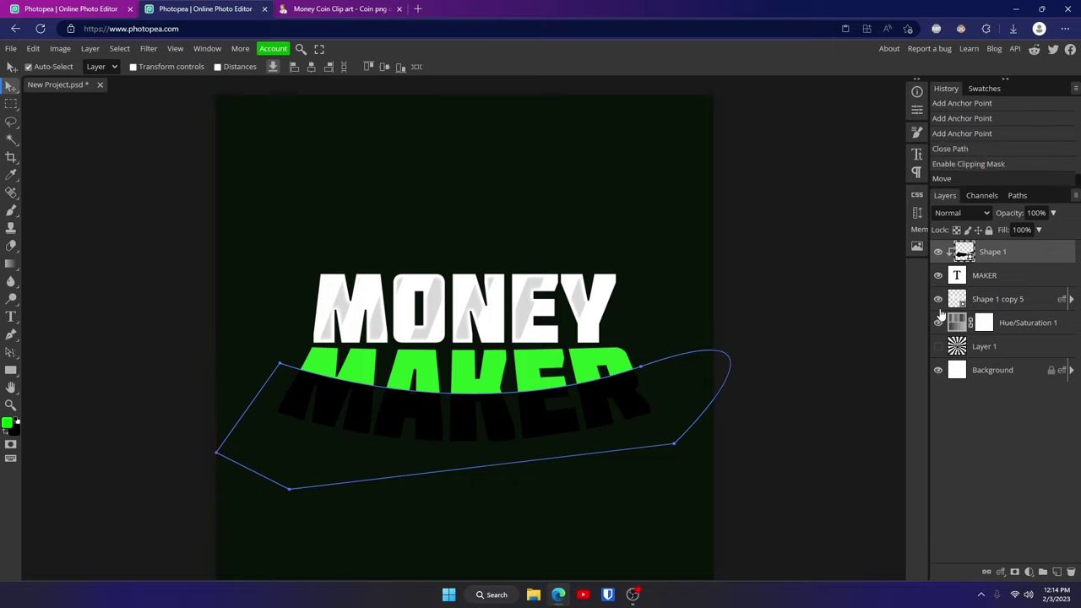
left_click(1021, 276)
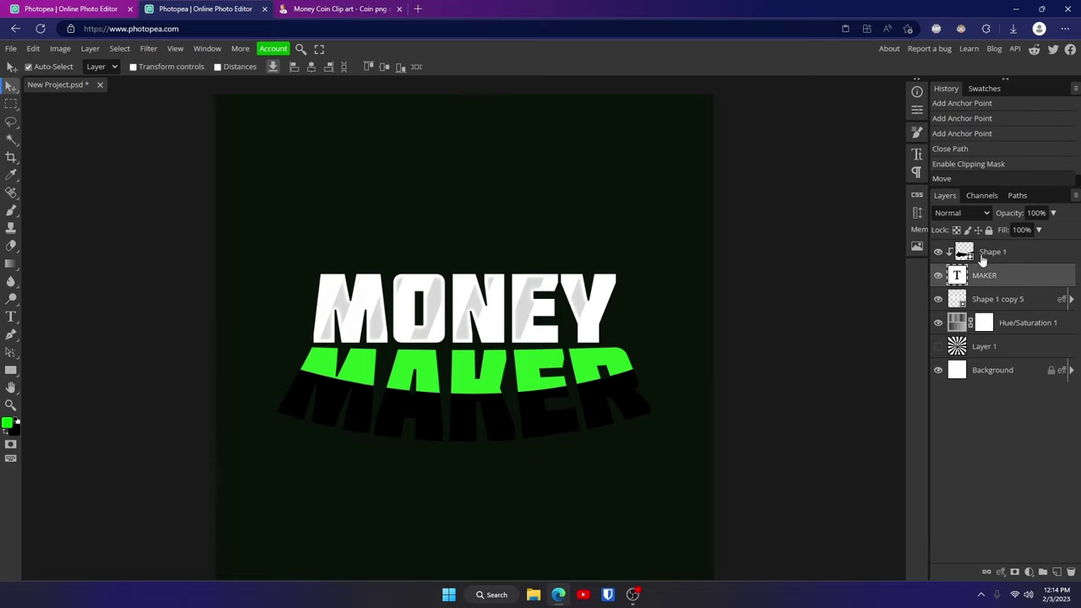
double_click(1022, 278)
left_click(112, 365)
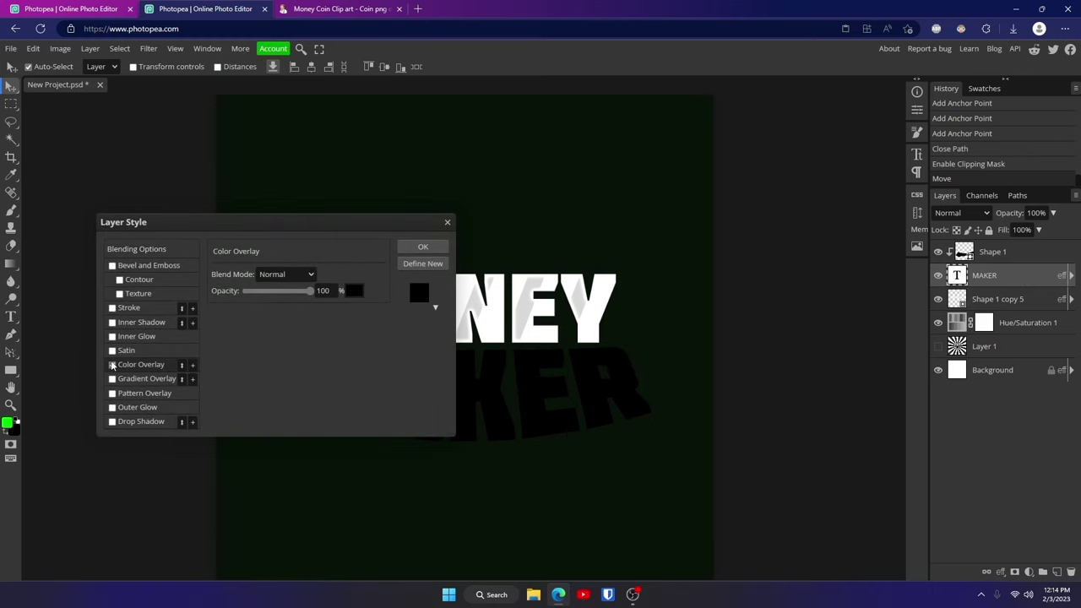
left_click(113, 379)
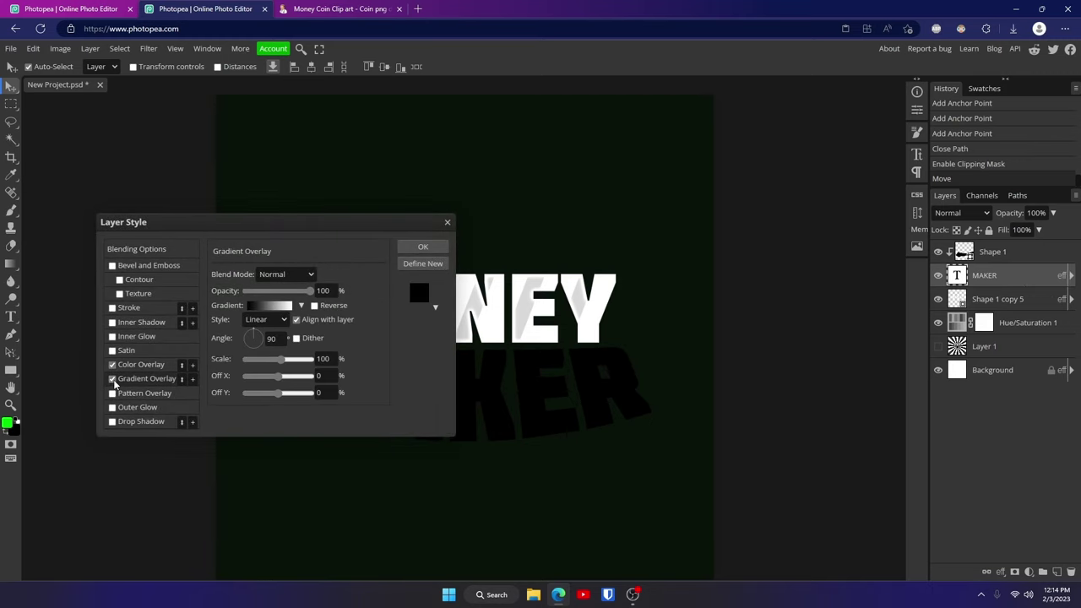
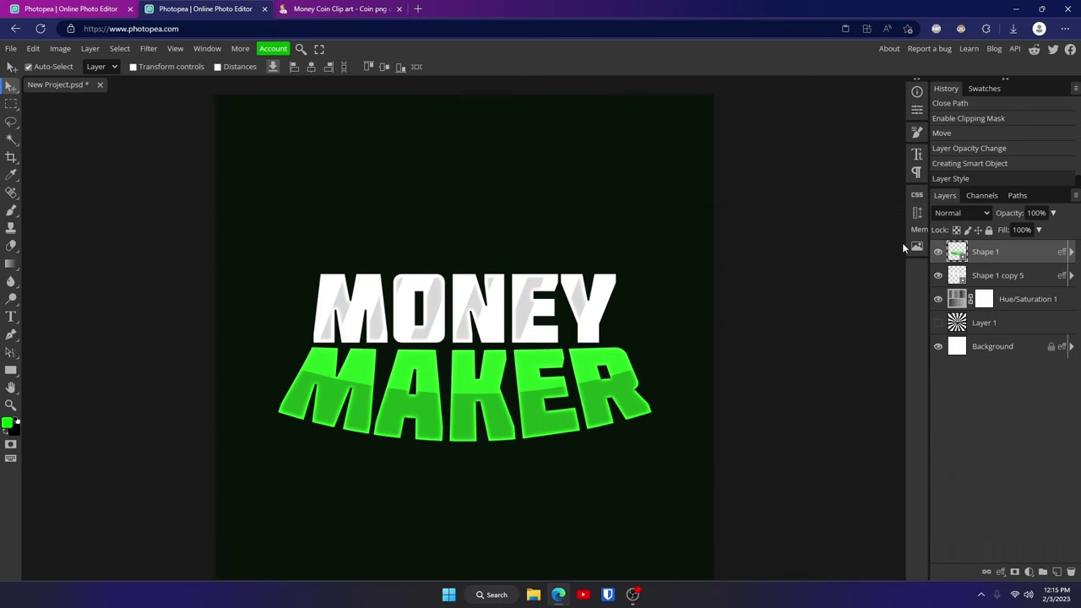
Step: Show the sunburst layer (Layer 1) and identify the MAKER and MONEY layers by switching each one's visibility off and on
left_click(937, 322)
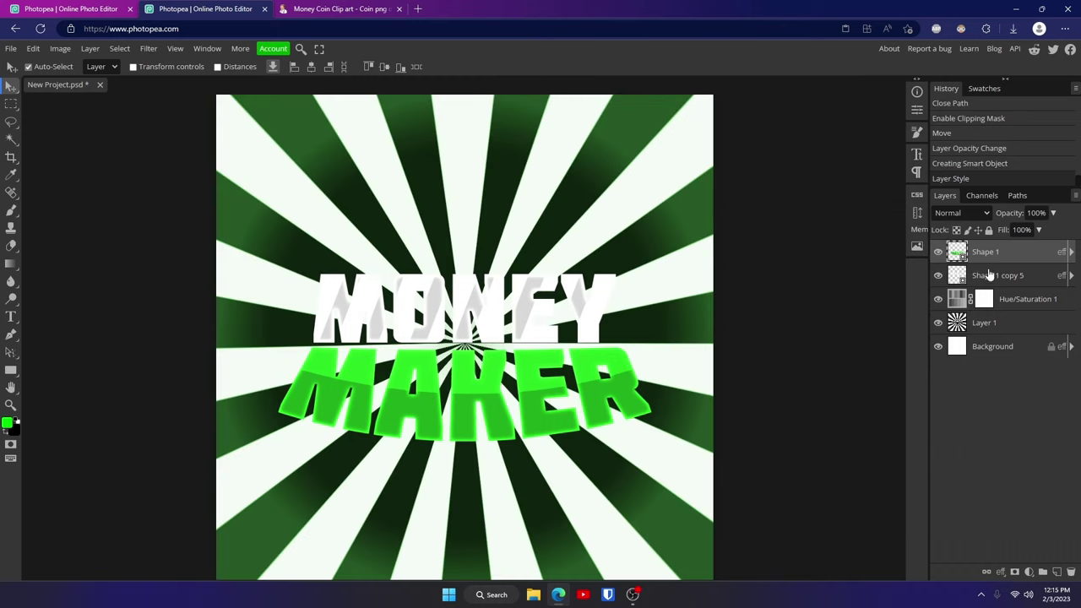
left_click(938, 252)
left_click(937, 251)
left_click(937, 275)
left_click(937, 275)
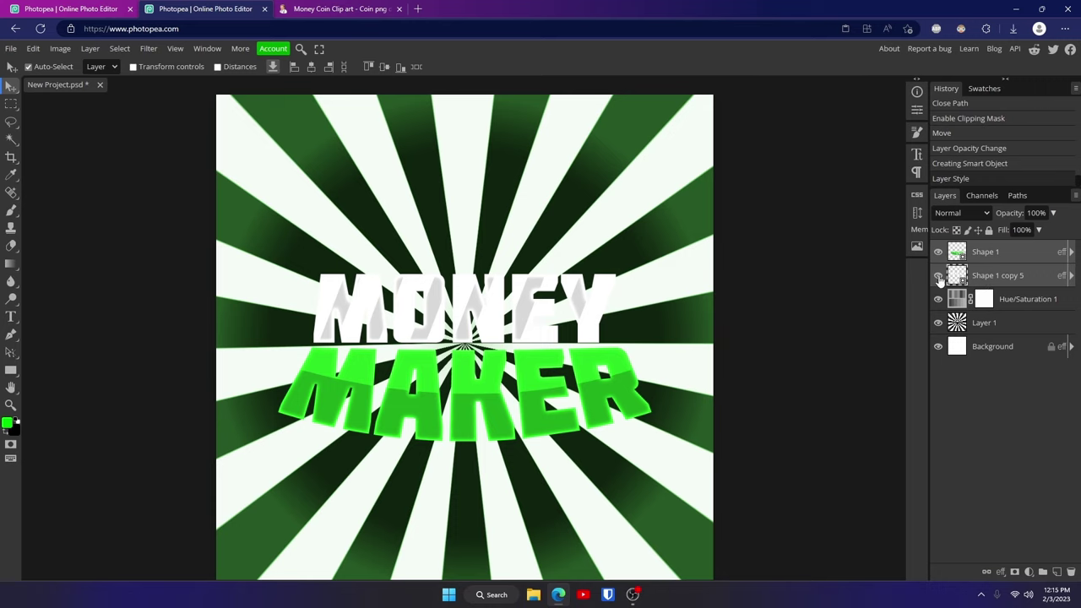
Step: Combine the MONEY and MAKER layers into one smart object, test its visibility and movement, and undo the test move
right_click(1008, 258)
left_click(1021, 357)
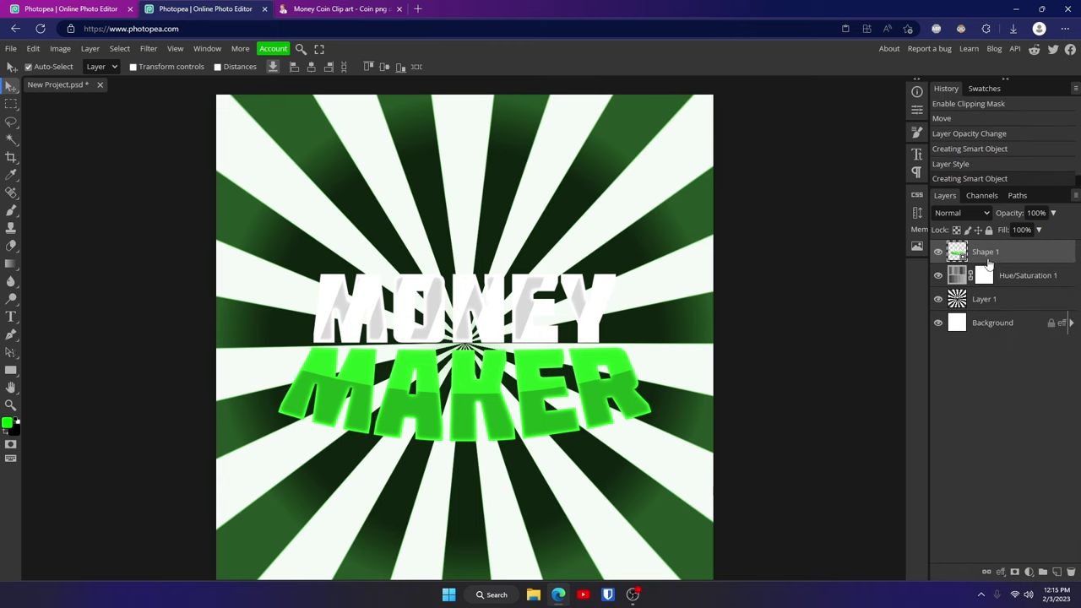
left_click(938, 258)
left_click(939, 252)
left_click_drag(524, 320, 509, 292)
key("ctrl+z")
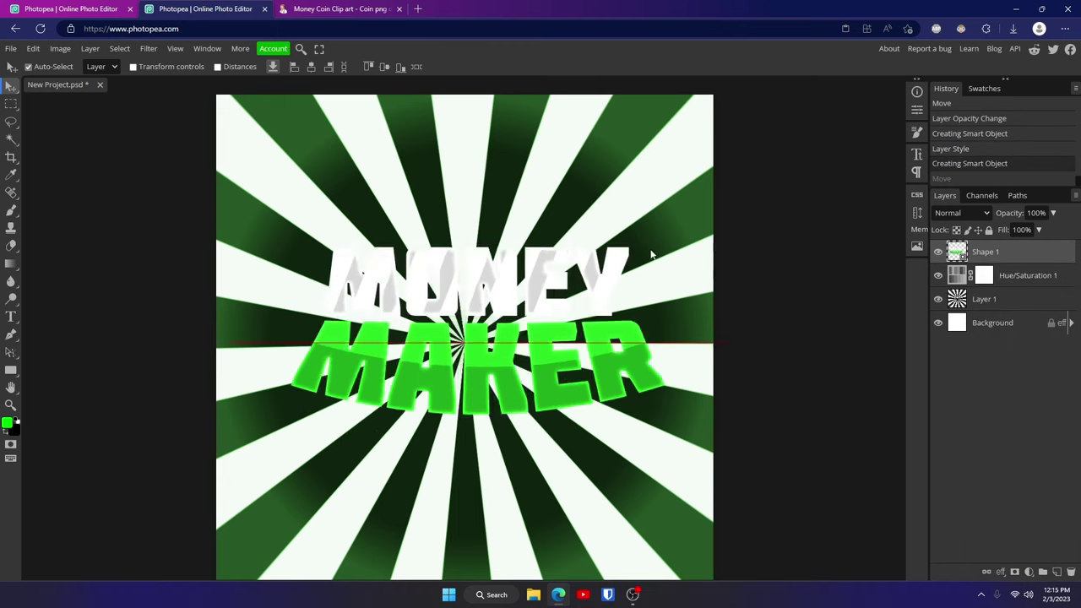
Step: Apply an 18 px black outside Stroke at 100% opacity to the combined MONEY MAKER smart object
double_click(1026, 257)
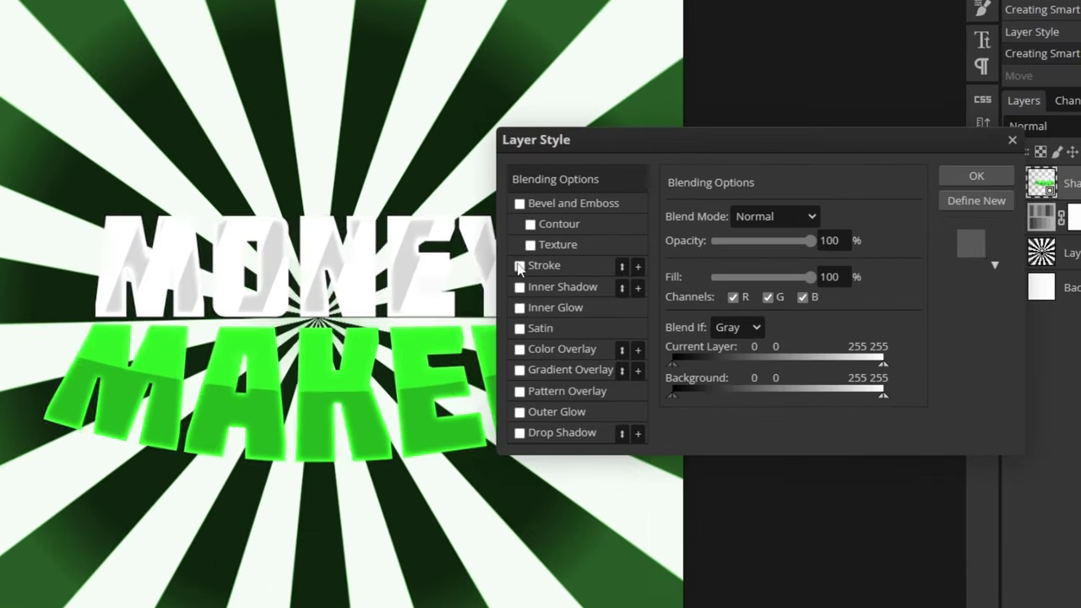
left_click(621, 310)
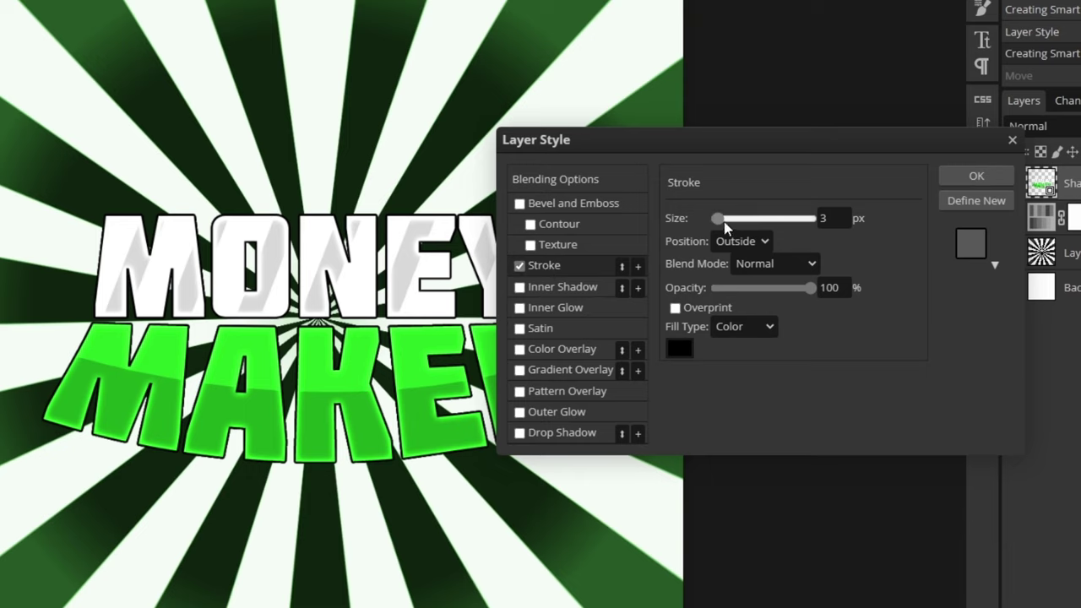
left_click_drag(723, 222, 727, 217)
mouse_move(732, 133)
left_mouse_down()
mouse_move(992, 70)
mouse_move(919, 85)
mouse_move(871, 167)
left_mouse_up()
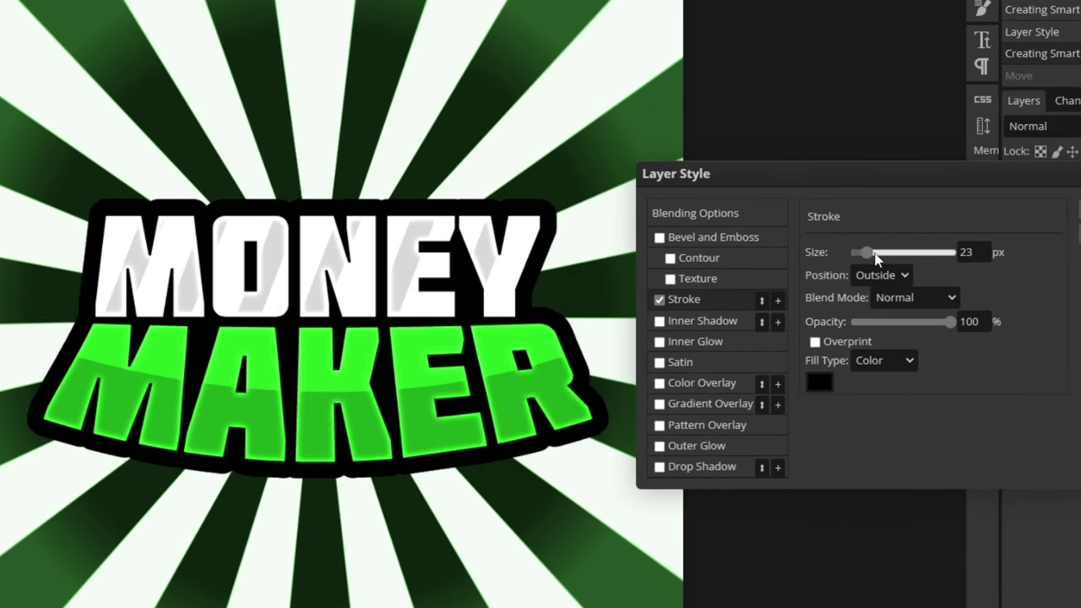
left_click_drag(875, 260, 866, 258)
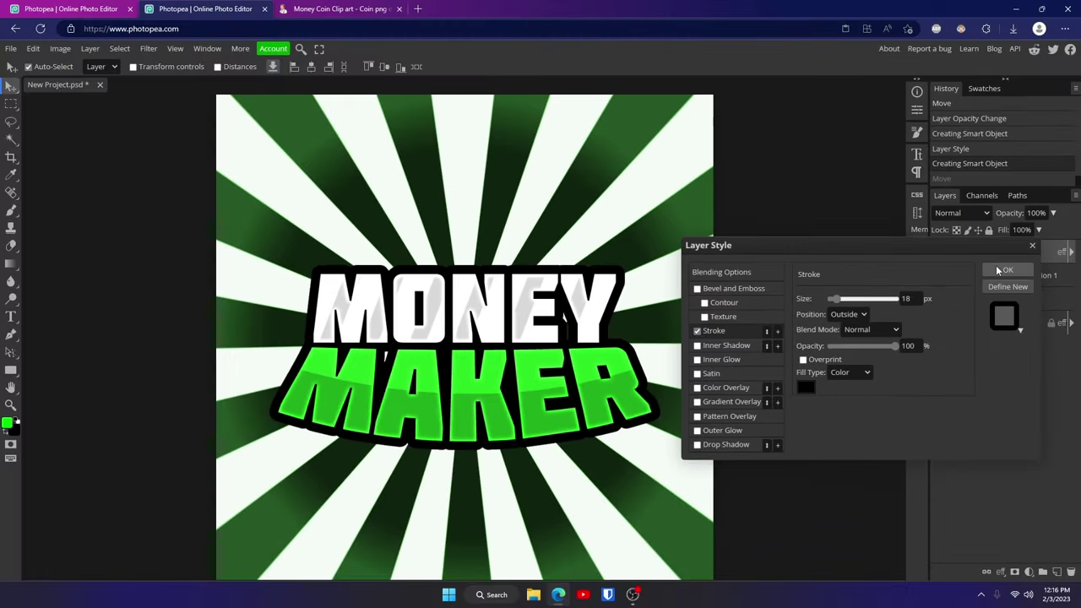
left_click(1005, 270)
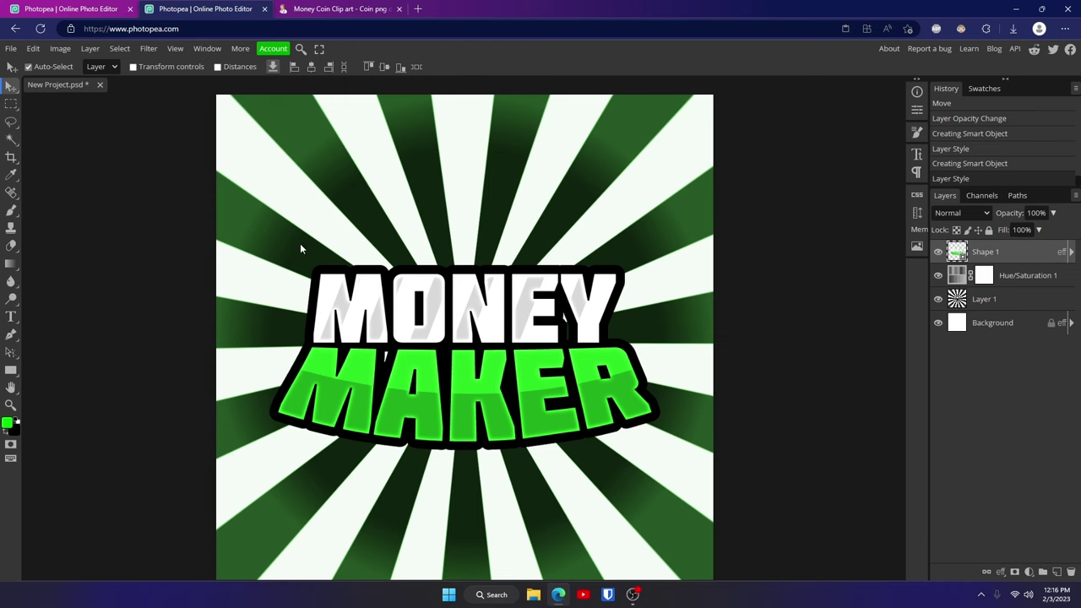
Step: Download cash-transparent-22.png from Clipart Library and place it in the logo document at its original size
left_click(310, 7)
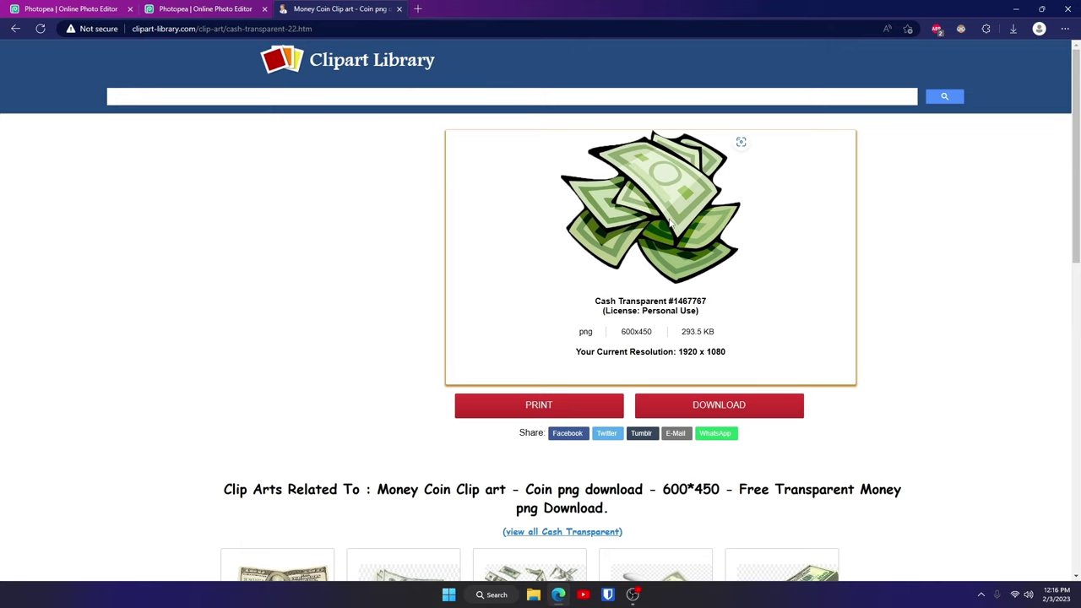
left_click(731, 413)
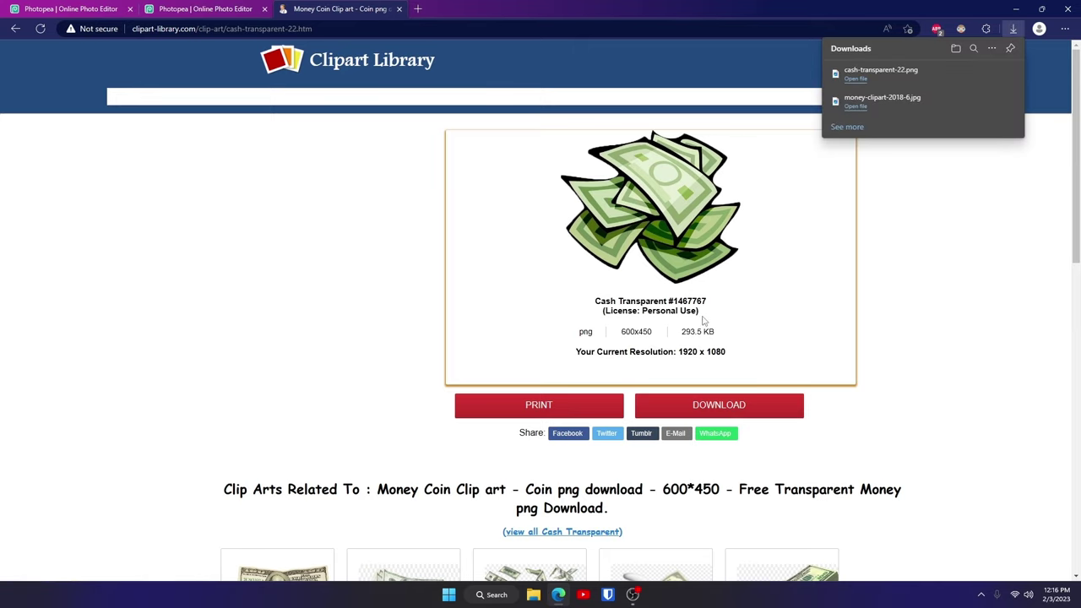
left_click_drag(702, 321, 603, 311)
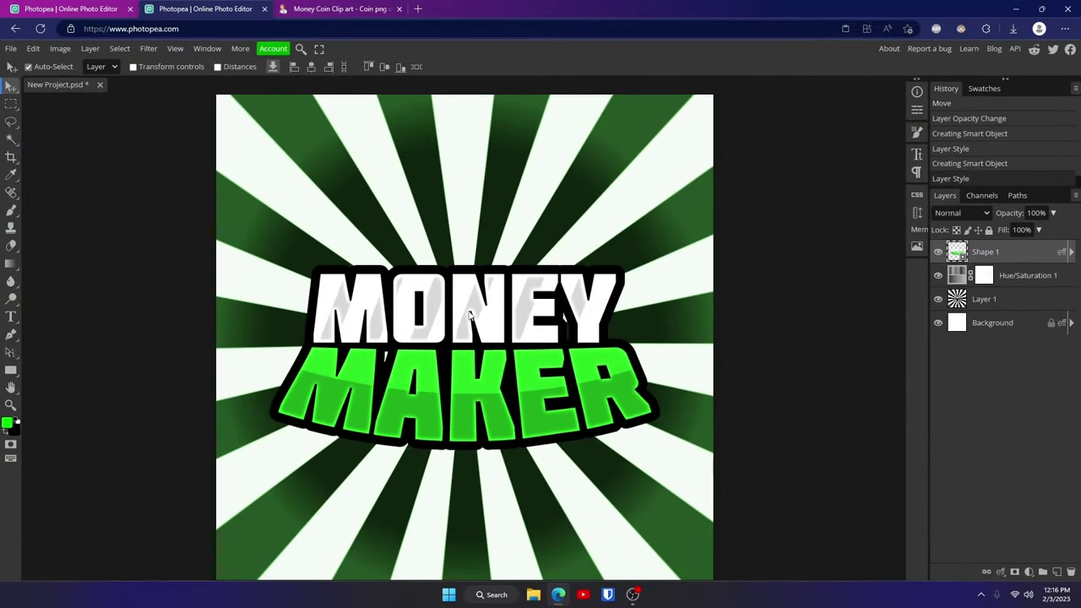
left_click(1013, 29)
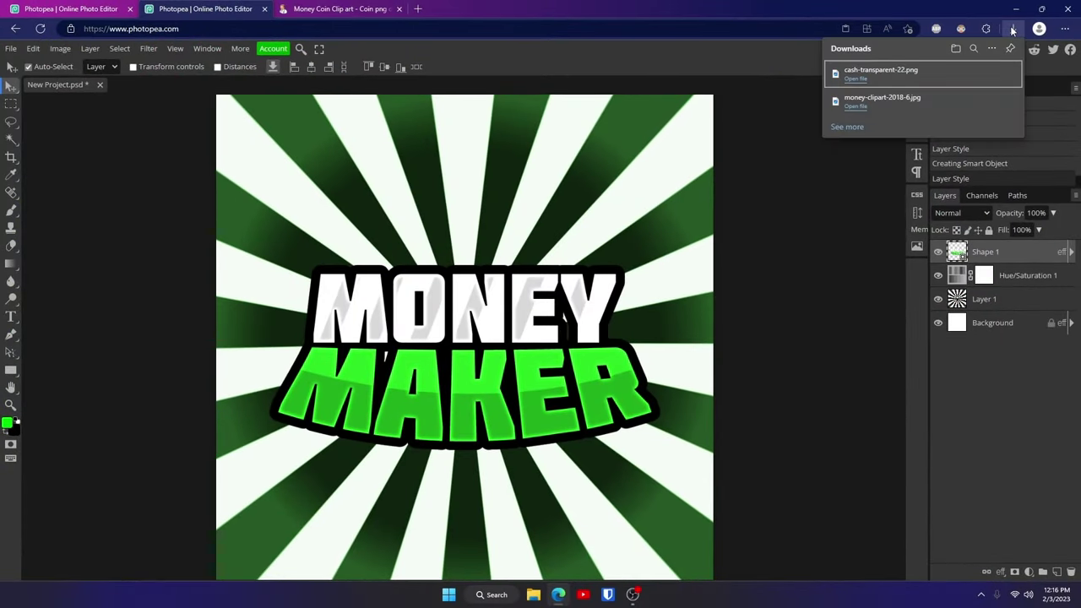
left_click_drag(908, 75, 579, 331)
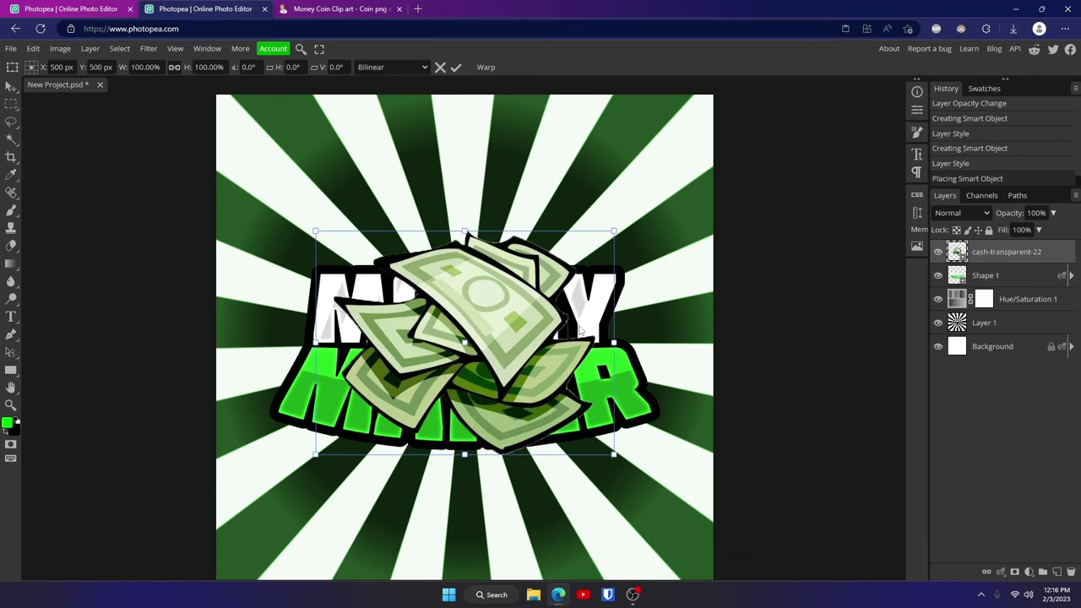
left_click(455, 67)
Step: Move the cash layer beneath the MONEY MAKER text and scale it to 90.33%, positioned behind the text's left side
mouse_move(494, 291)
left_mouse_down()
mouse_move(536, 250)
mouse_move(496, 304)
left_mouse_up()
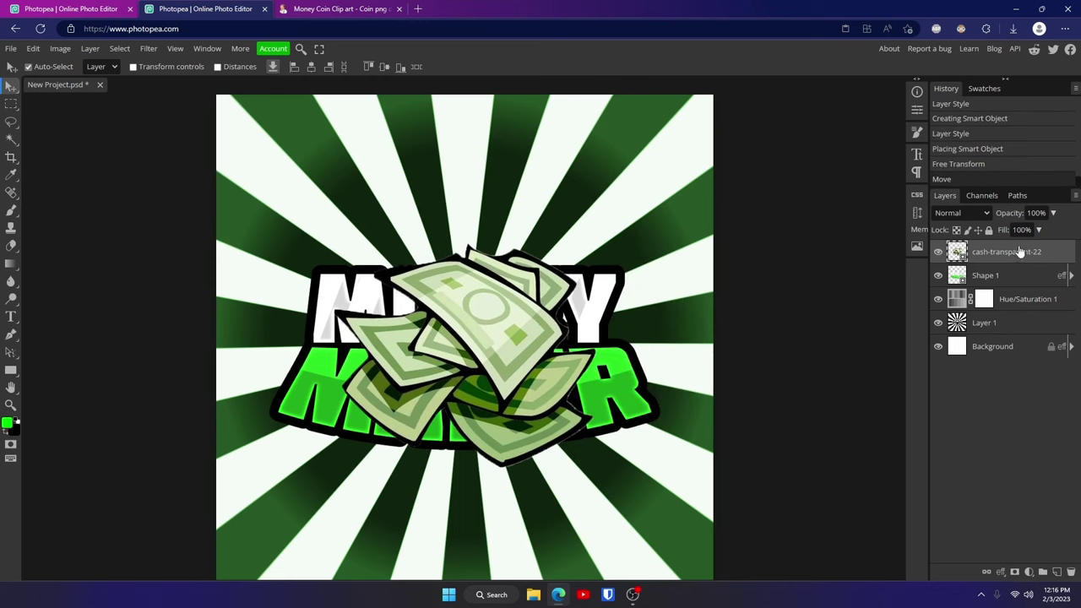
left_click_drag(1019, 250, 1024, 300)
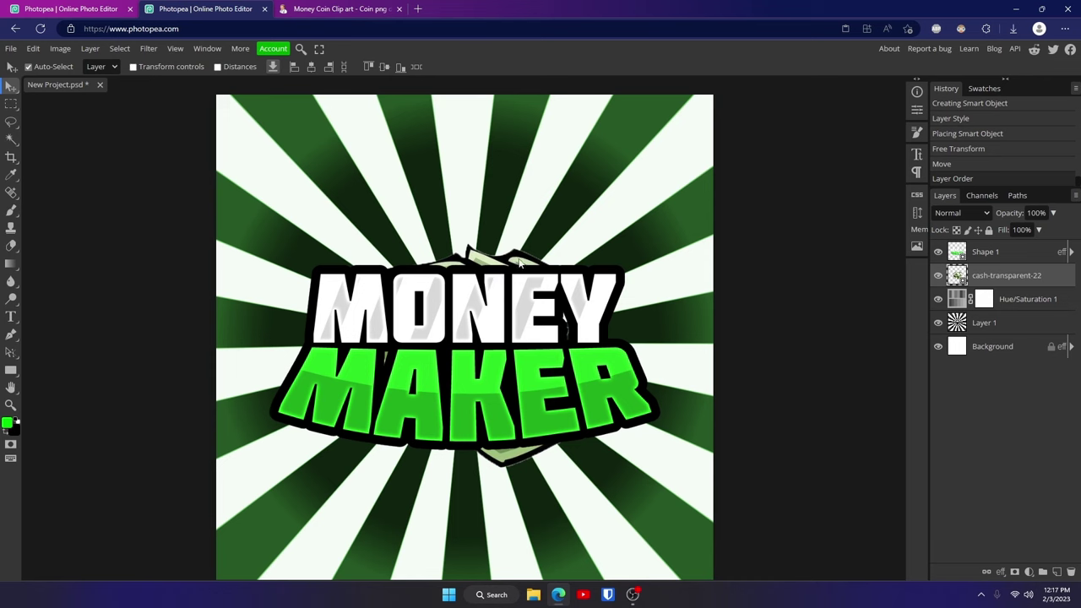
key("ctrl+alt+t")
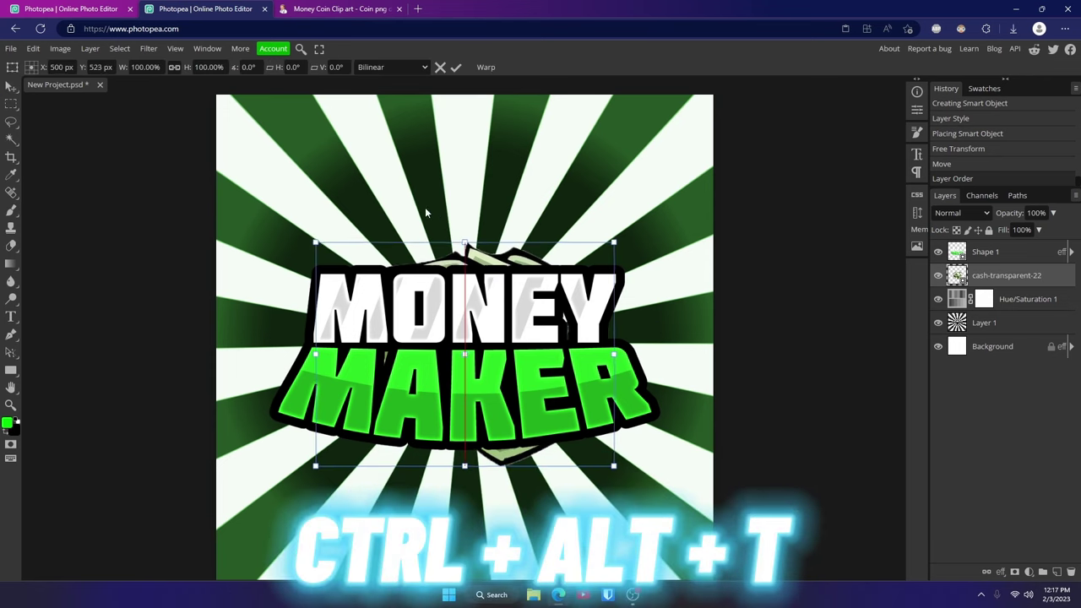
left_click_drag(424, 254, 298, 240)
left_click_drag(488, 226, 449, 244)
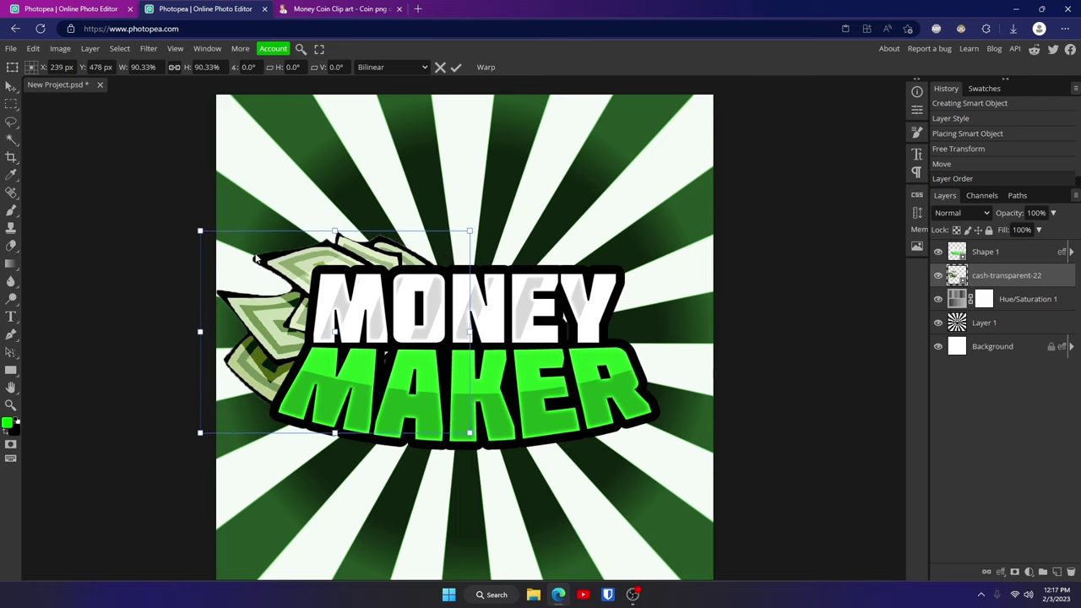
left_click(455, 67)
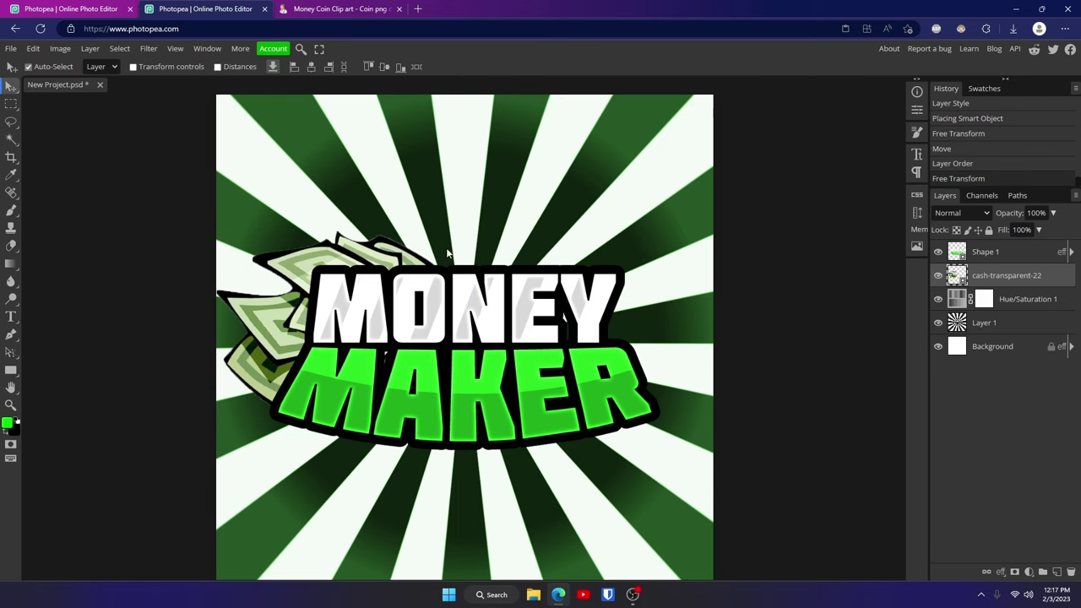
Step: Duplicate the cash behind the text's lower-right side and combine both cash layers into one smart object named Cash
key("ctrl+j")
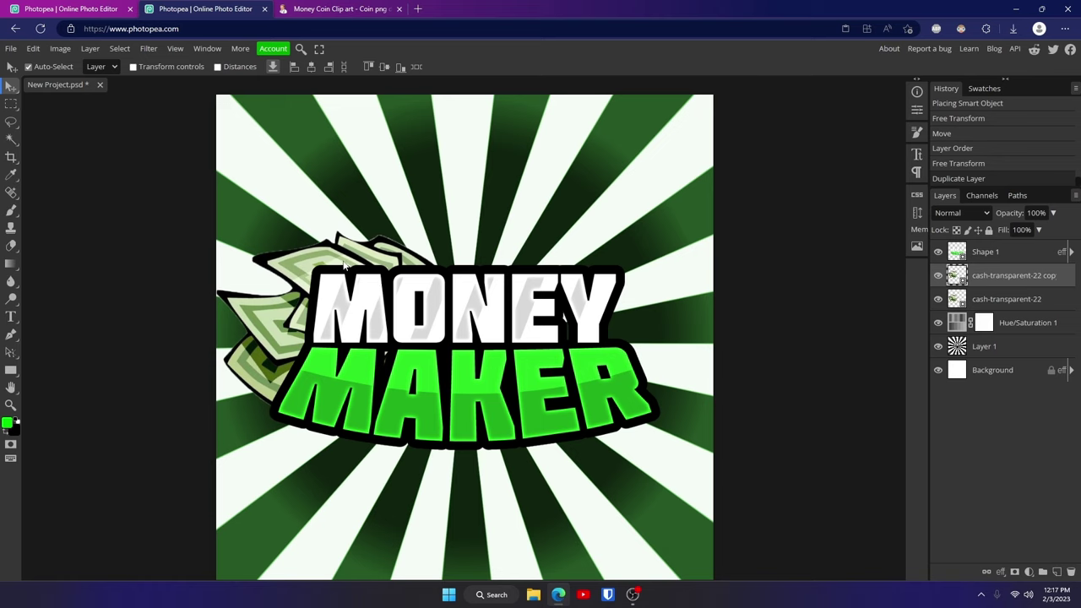
left_click_drag(343, 265, 588, 316)
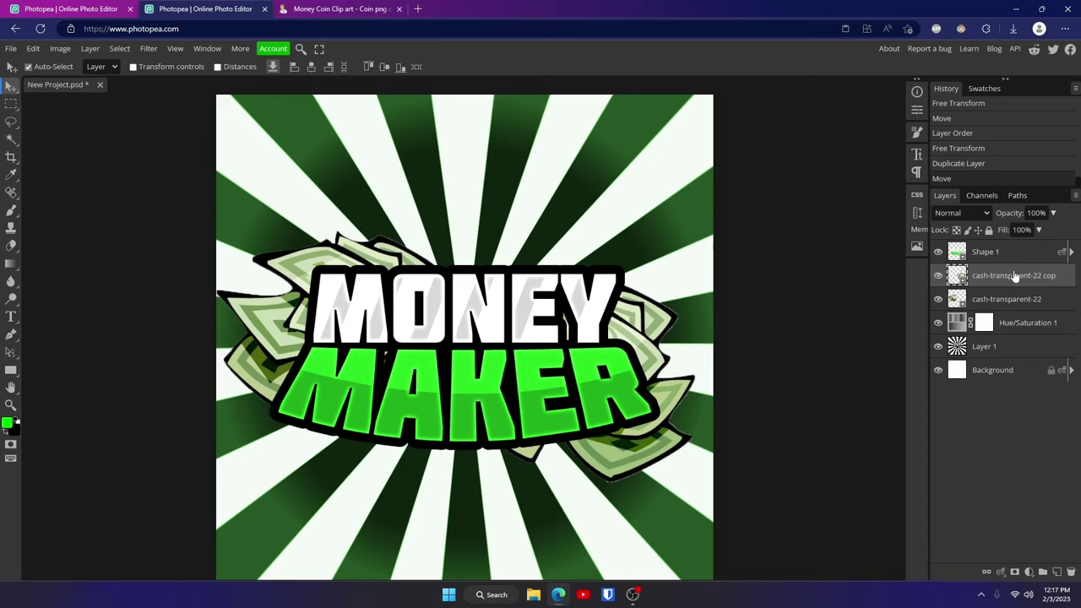
left_click(1011, 301, "shift")
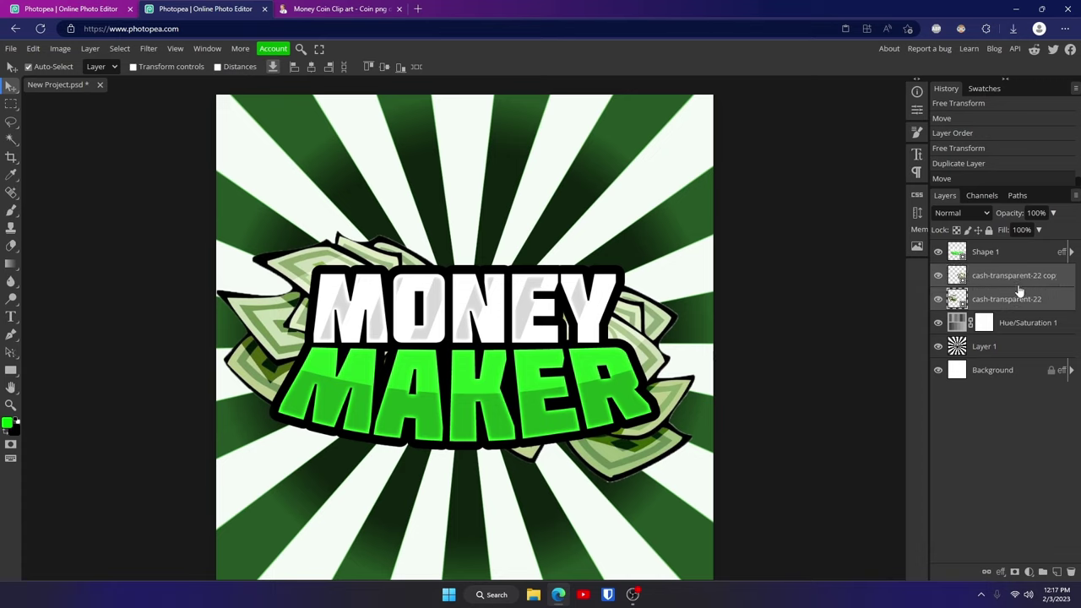
right_click(1012, 282)
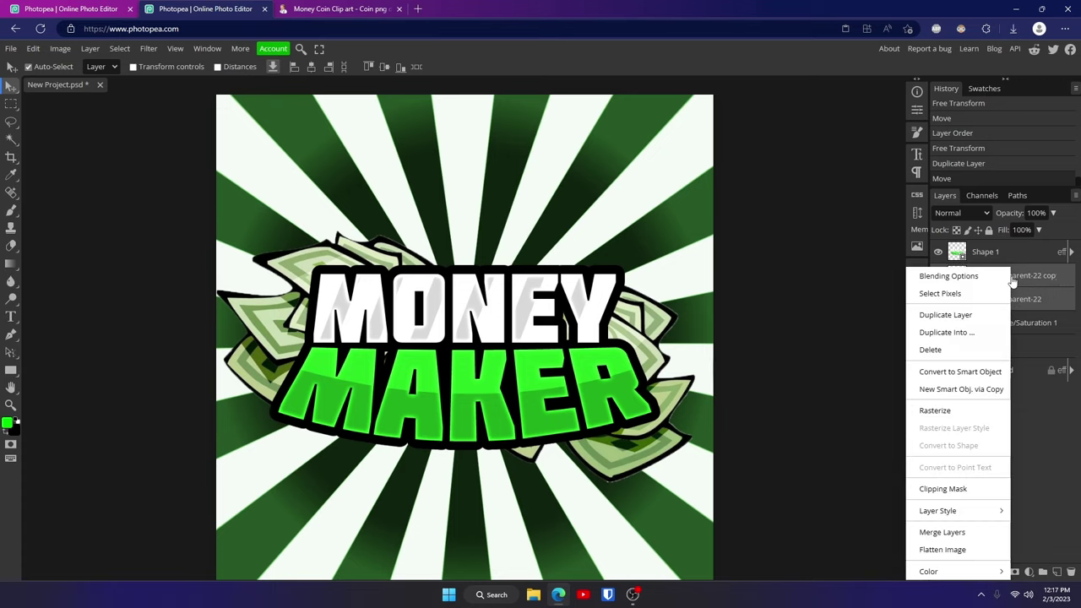
left_click(994, 372)
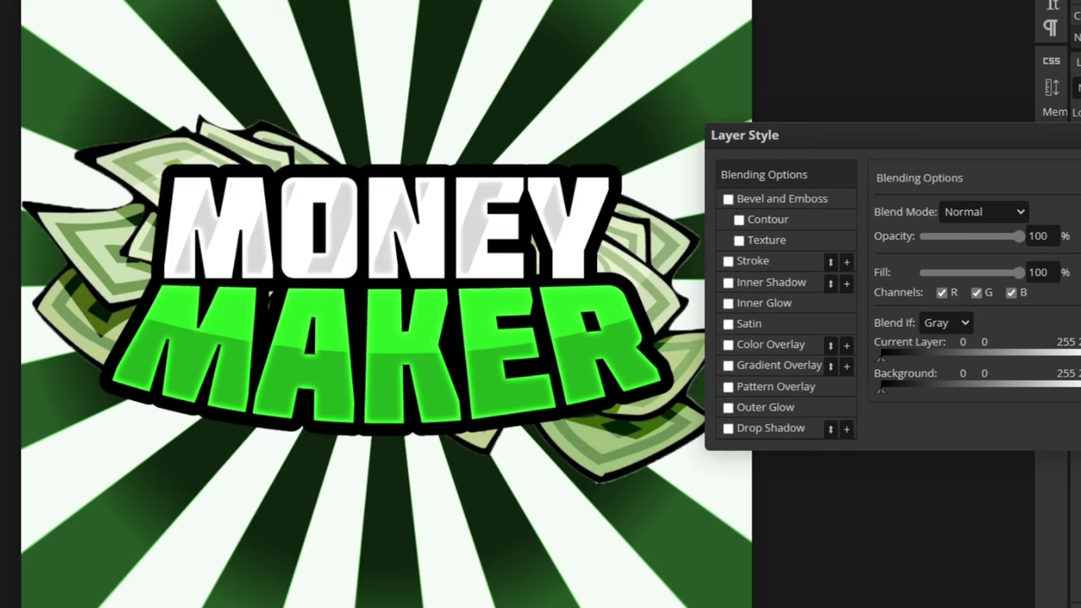
Step: Apply a black Inner Glow to the Cash smart object with Normal blend mode and a size of 63 px
left_click(746, 308)
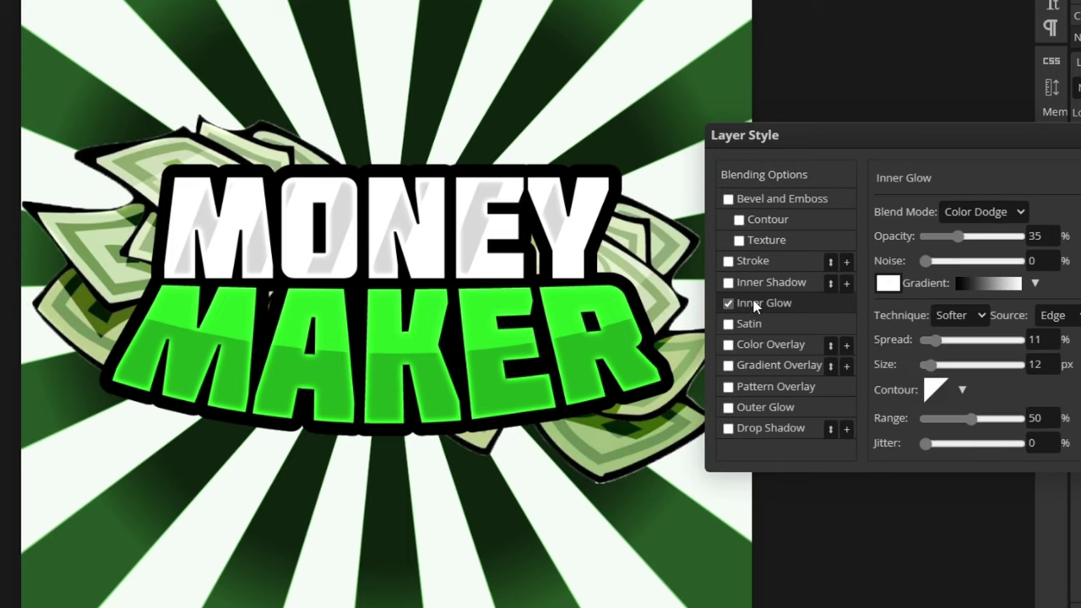
left_click(1000, 220)
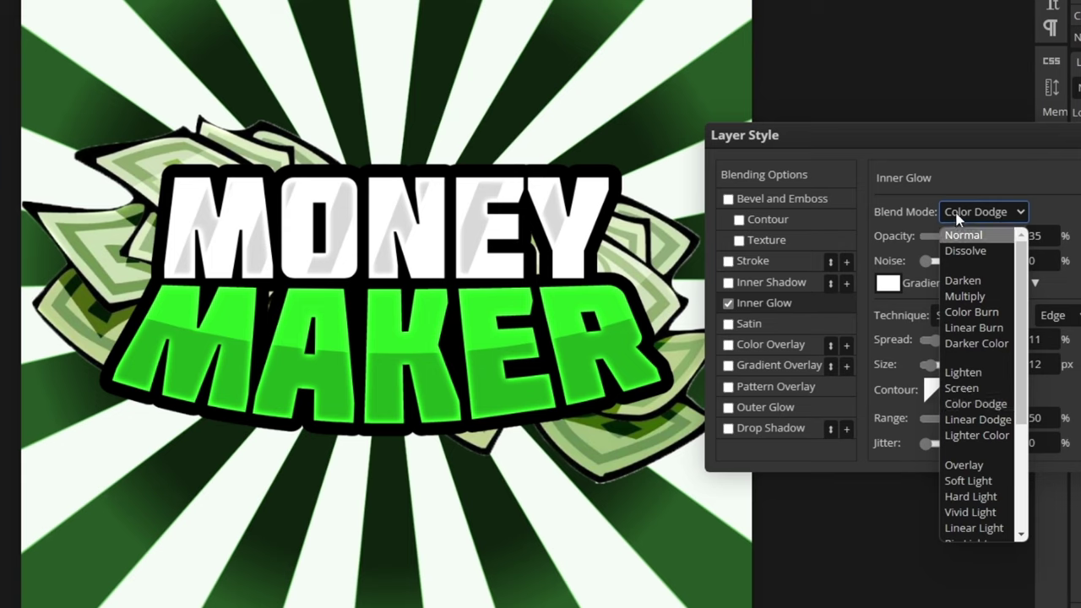
left_click(978, 236)
left_click(888, 283)
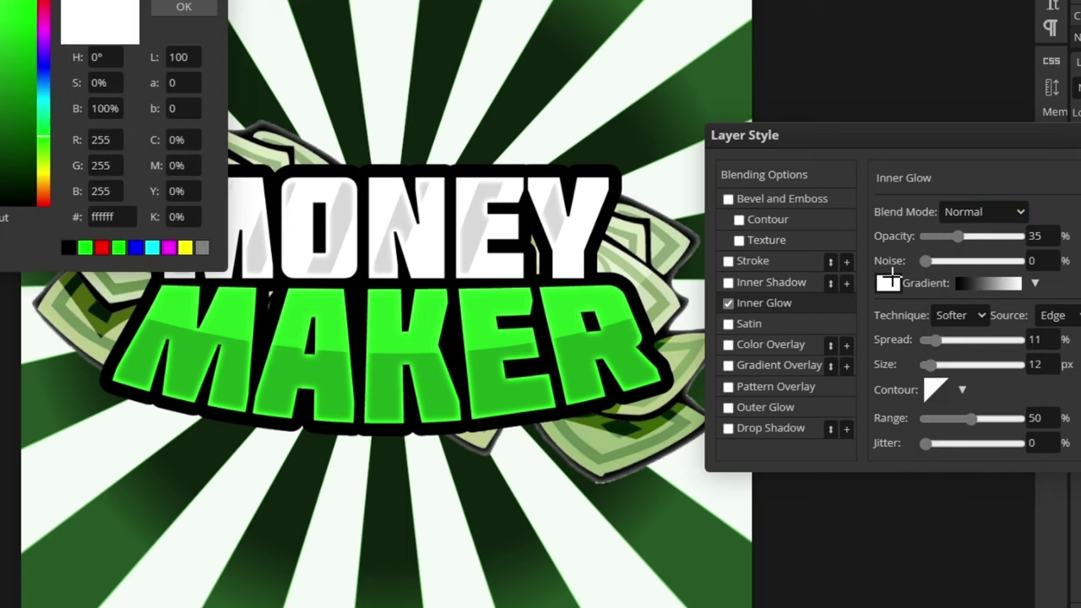
left_click(67, 247)
left_click(184, 9)
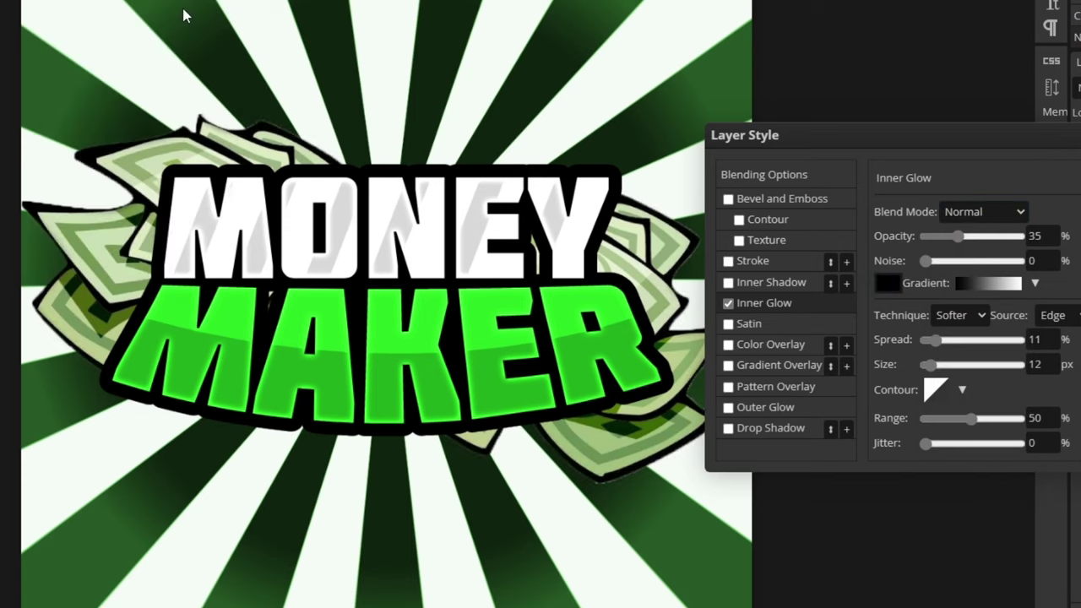
left_click_drag(928, 364, 959, 365)
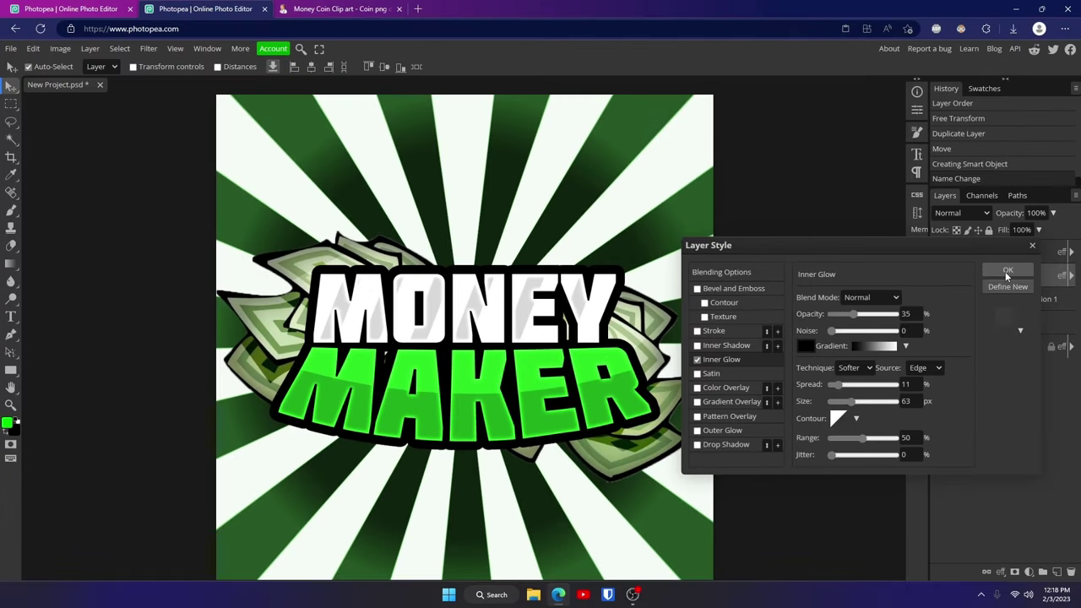
left_click(1005, 271)
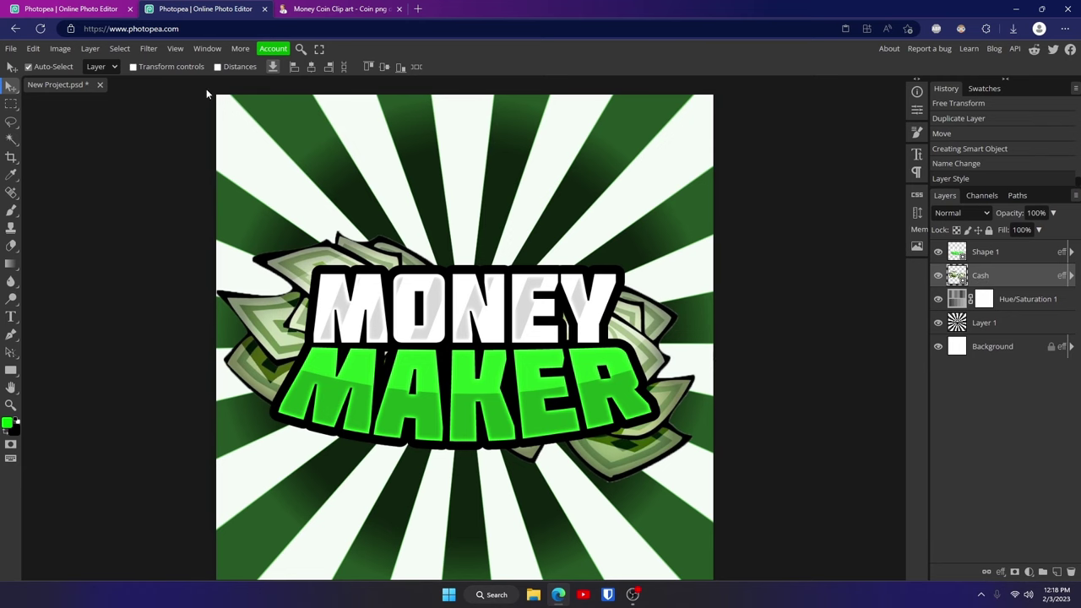
Step: Apply a Hue/Saturation adjustment to the Cash layer with hue about 21, saturation 45 and lightness about -9
left_click(61, 54)
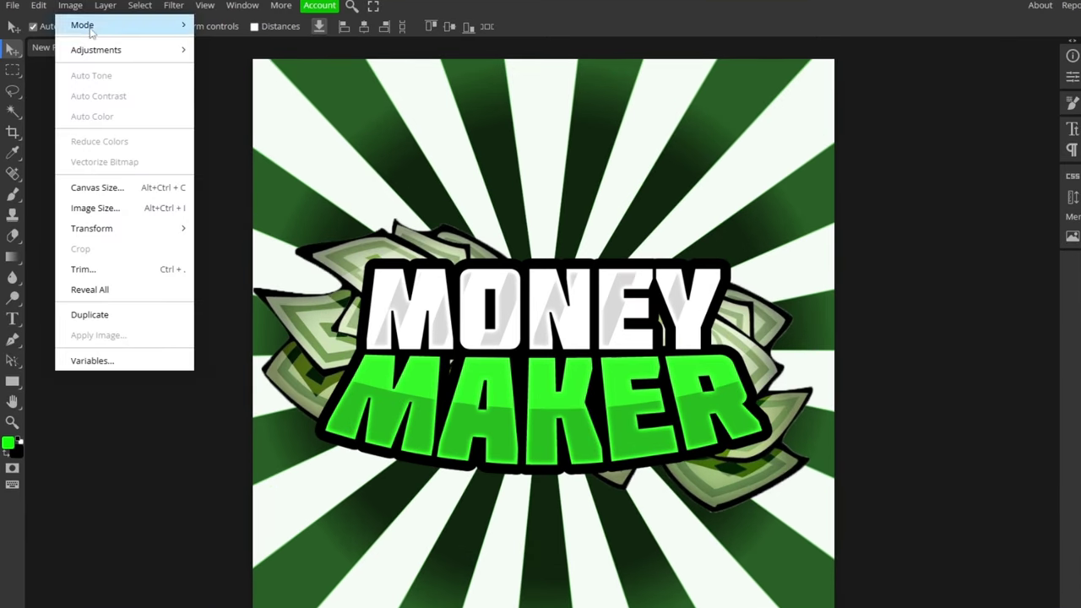
mouse_move(87, 86)
left_click(264, 158)
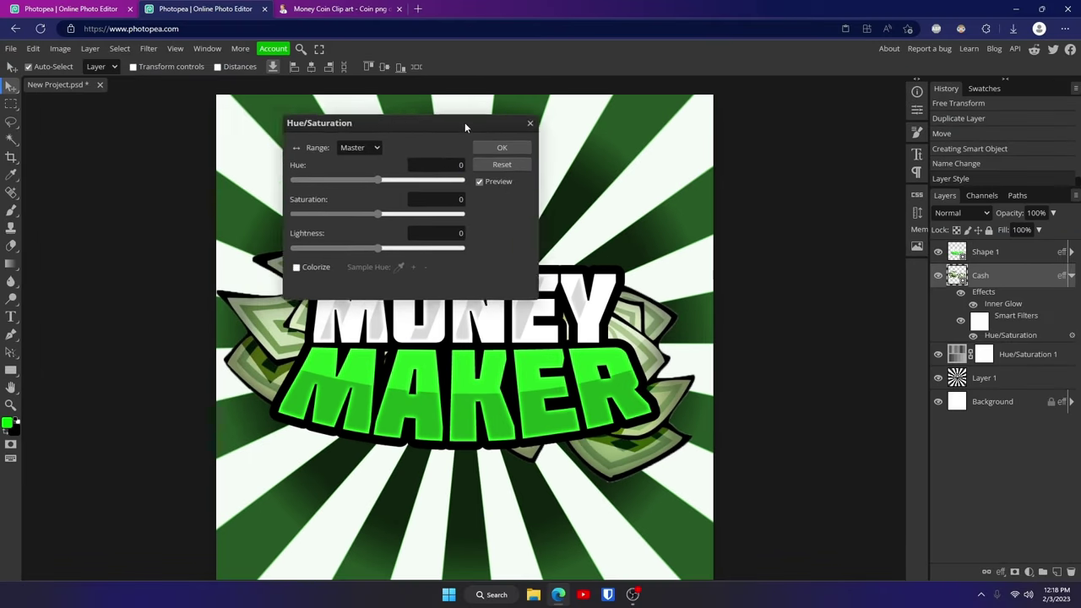
left_click_drag(465, 122, 869, 104)
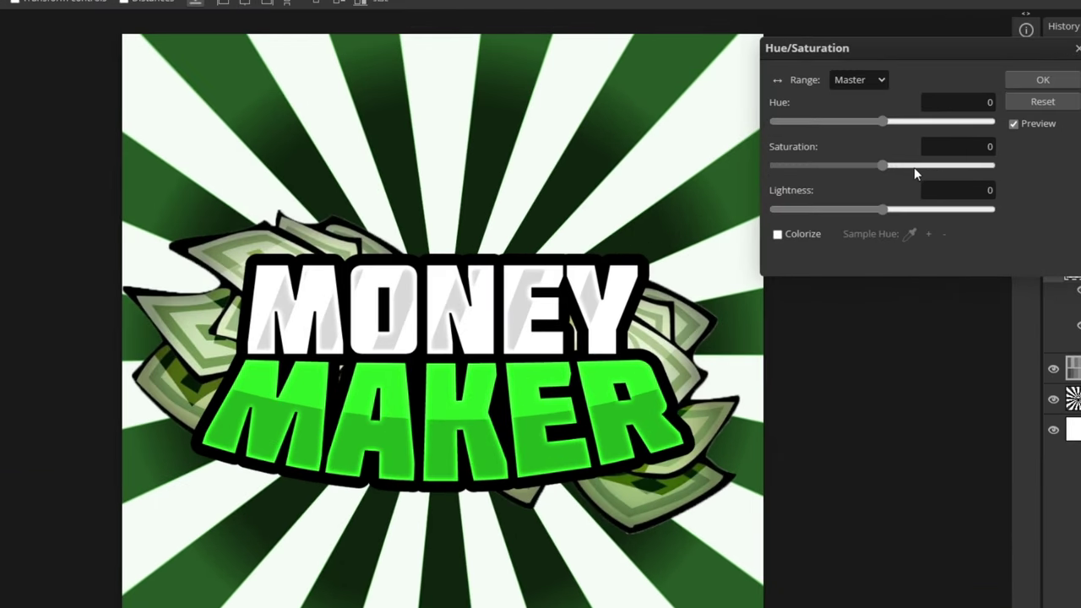
left_click_drag(913, 168, 939, 167)
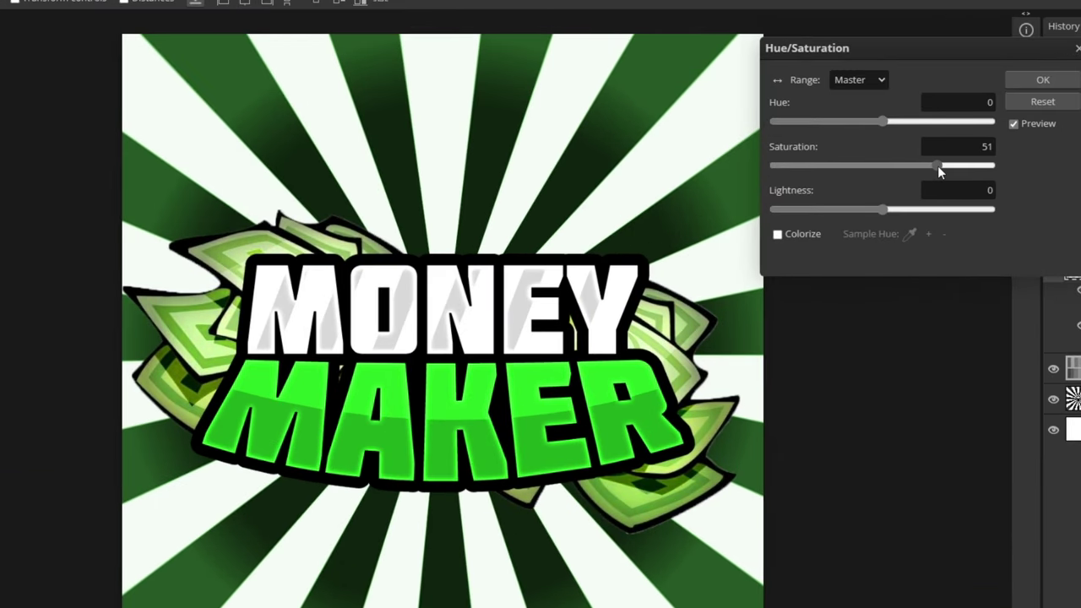
left_click_drag(883, 208, 875, 211)
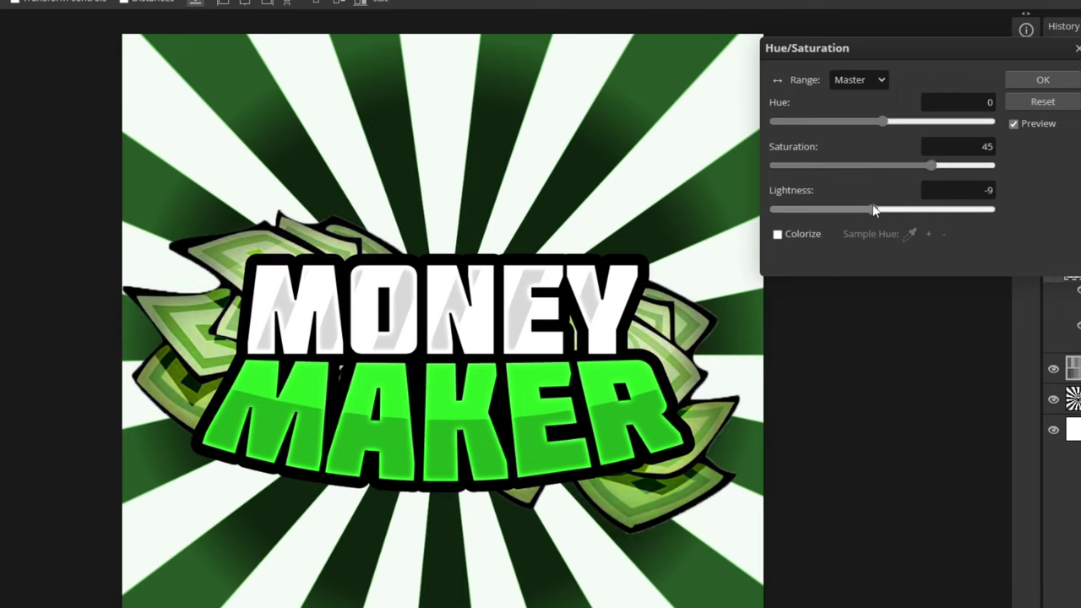
left_click(880, 121)
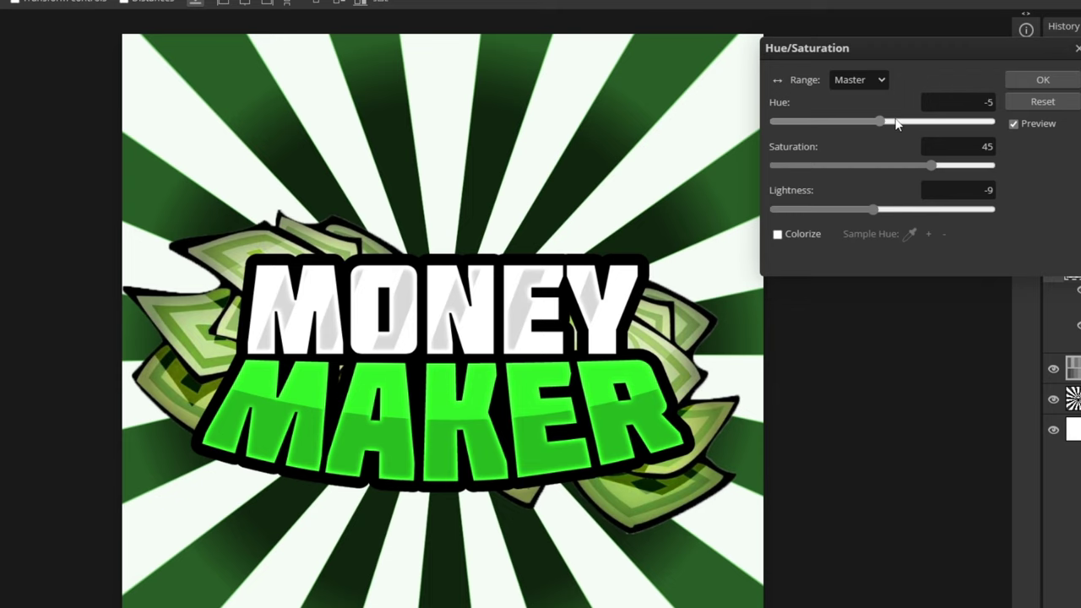
left_click(897, 121)
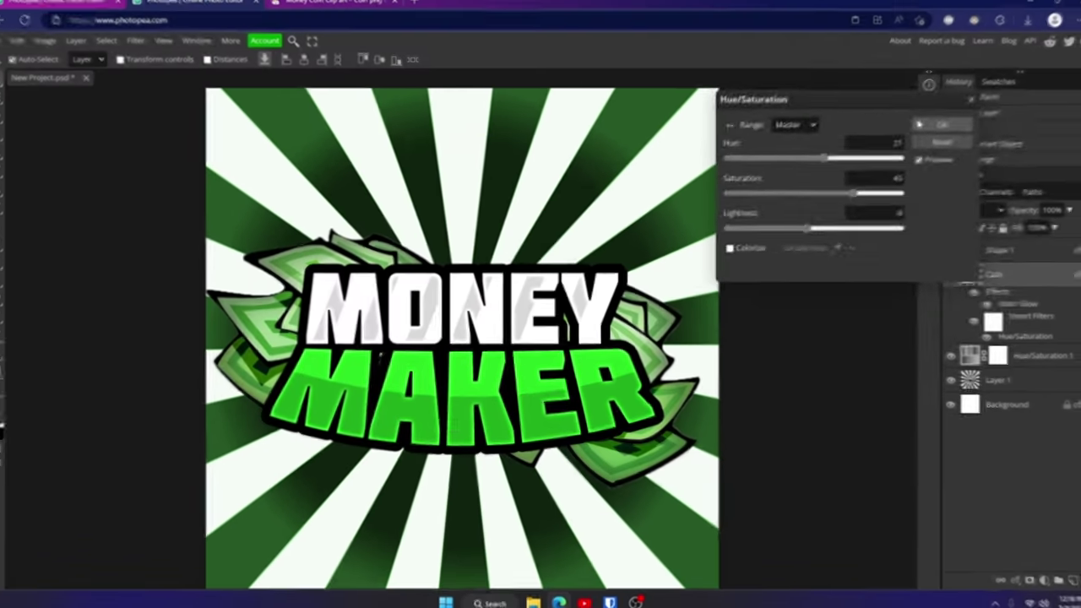
left_click(1043, 80)
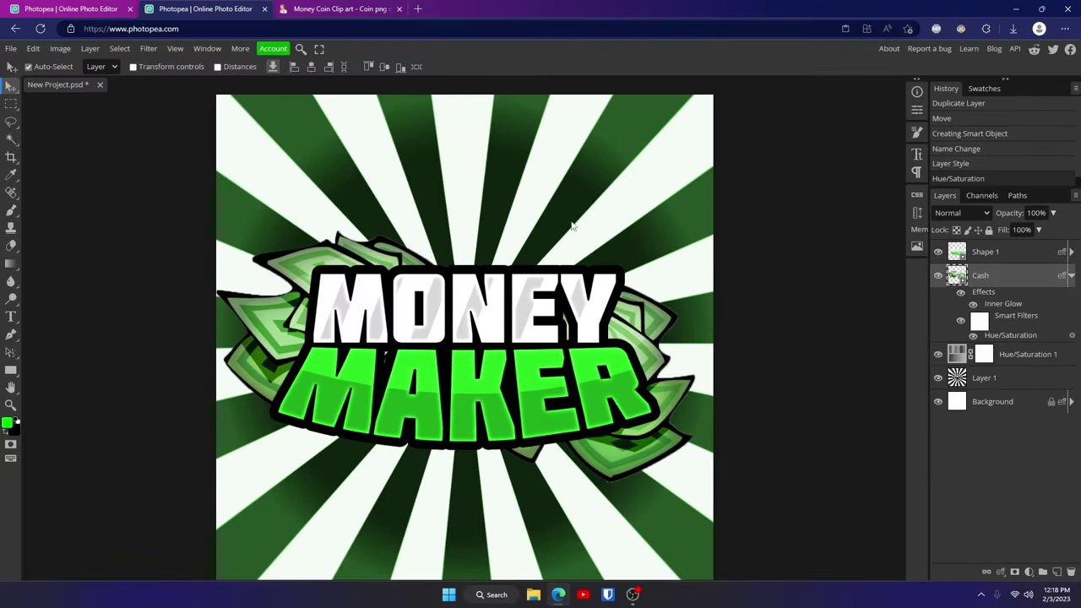
Step: Examine the whole logo composition at several zoom levels
left_click(10, 405)
scroll(250, 385, "down", 1)
scroll(236, 397, "up", 3)
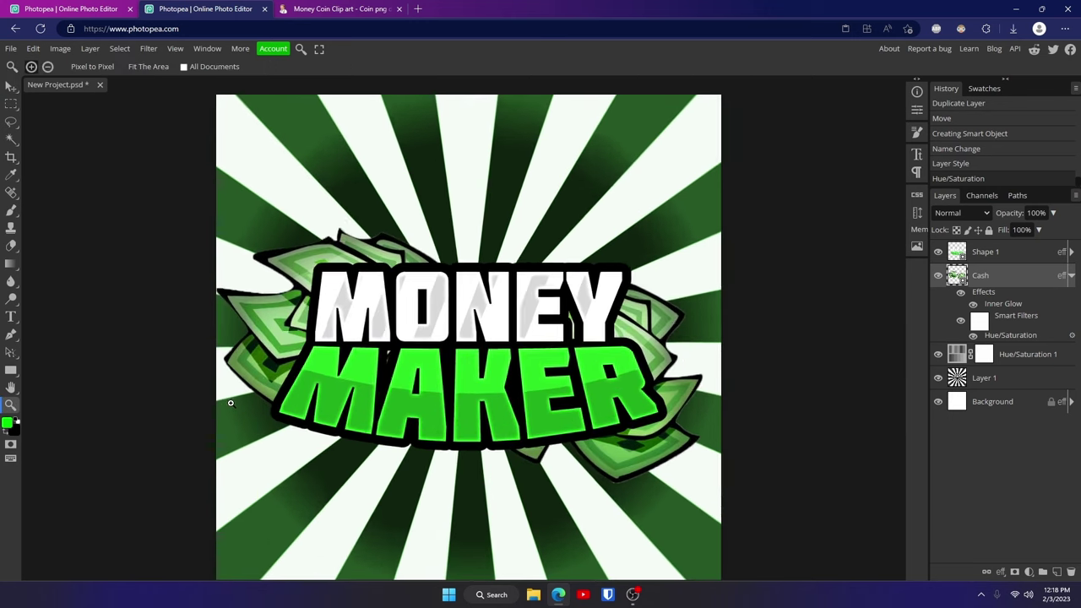
scroll(145, 419, "down", 2)
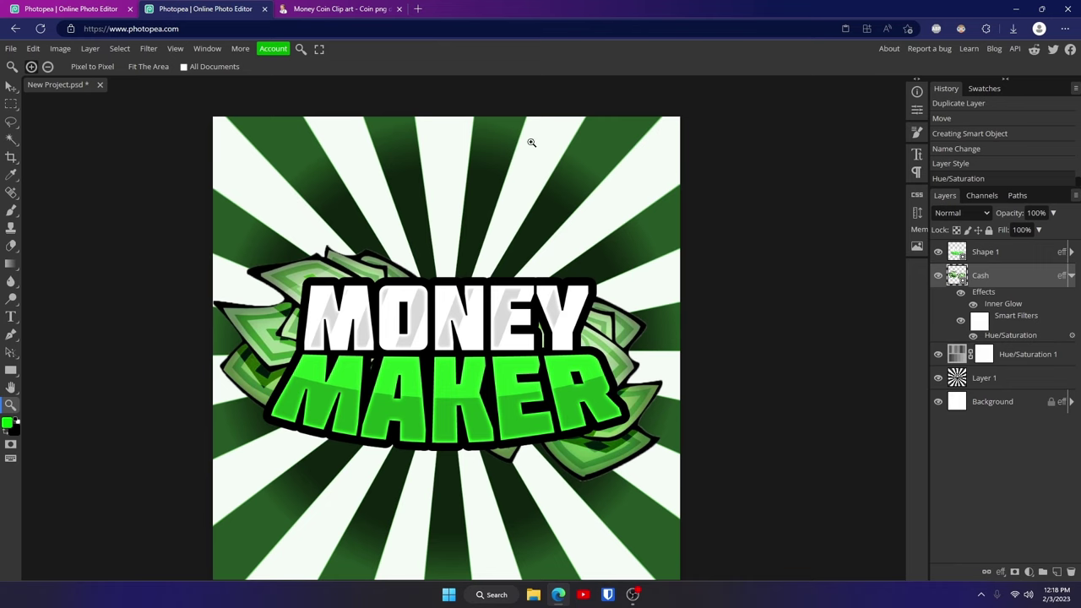
scroll(187, 442, "down", 2)
scroll(110, 475, "up", 2)
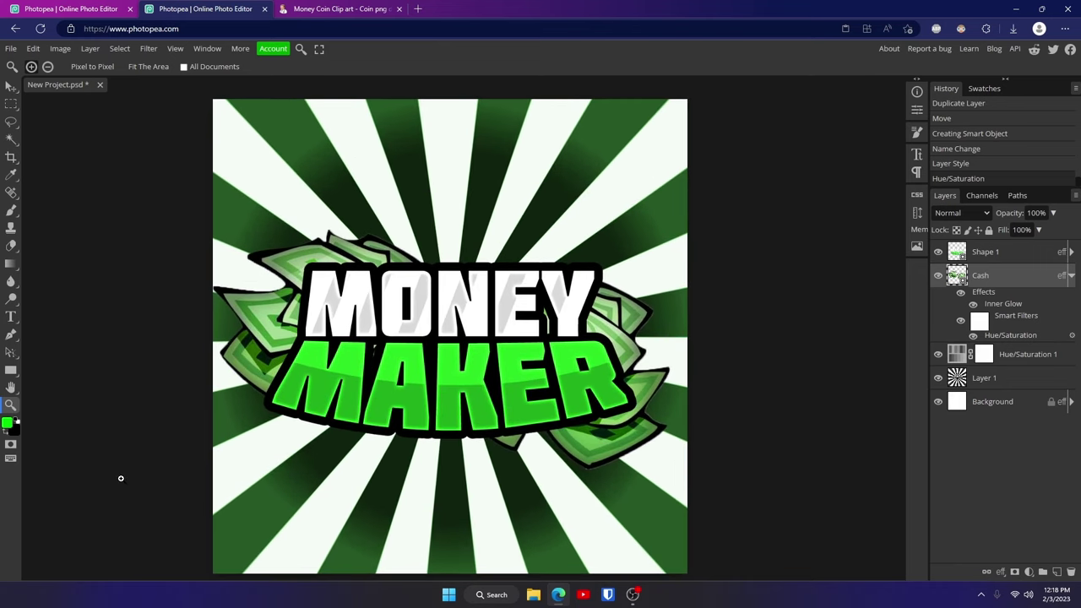
scroll(81, 476, "down", 1)
scroll(78, 473, "up", 1)
scroll(464, 319, "down", 2)
scroll(464, 319, "up", 1)
Step: Add a new layer above Shape 1 and set up a soft brush of 1111 px with 14% hardness
left_click(1006, 253)
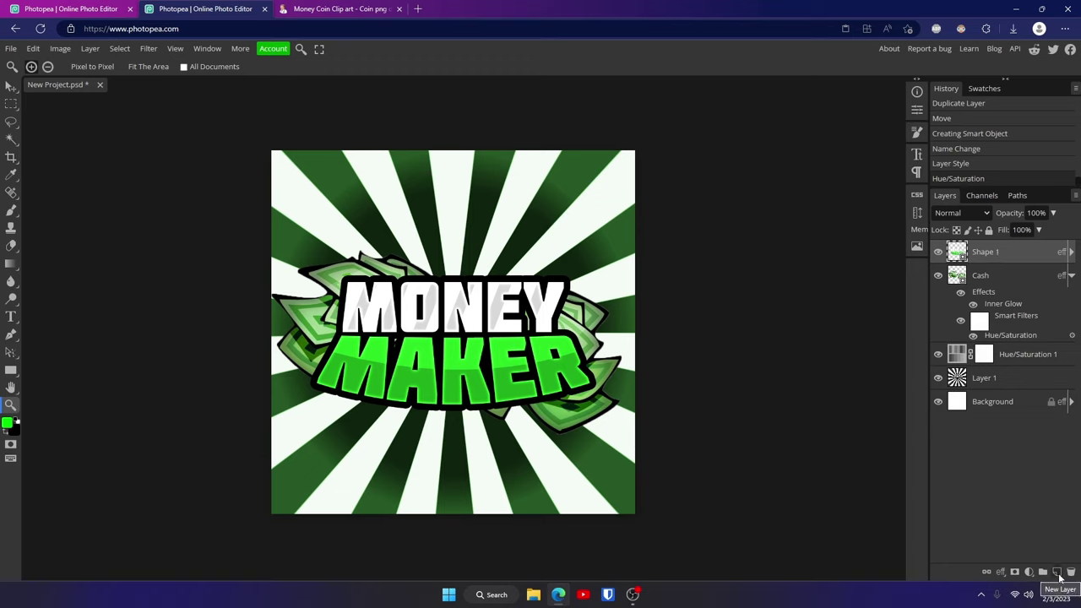
left_click(1059, 574)
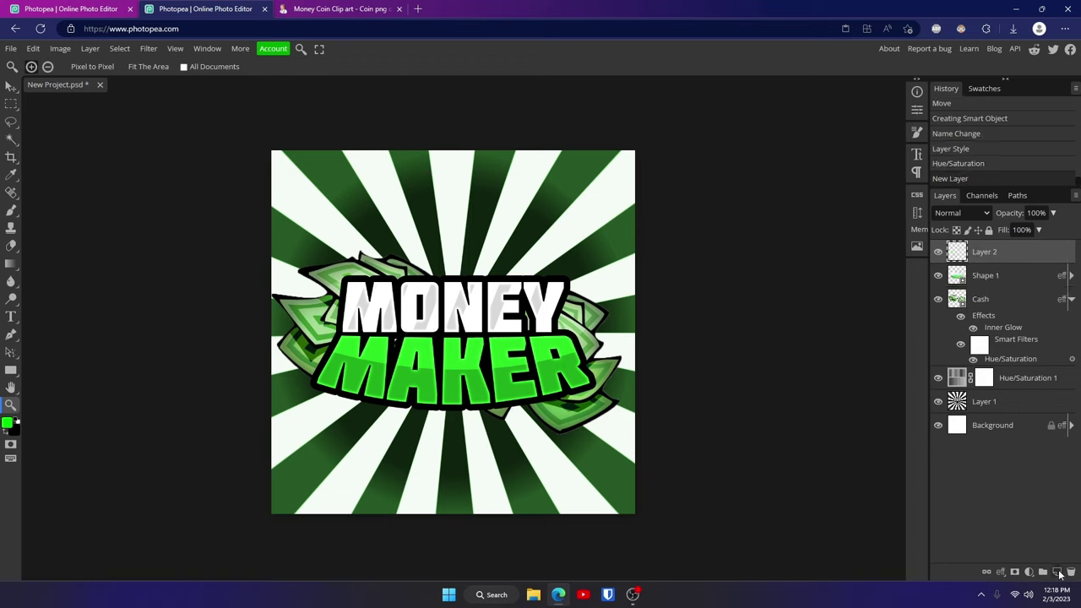
left_click(11, 213)
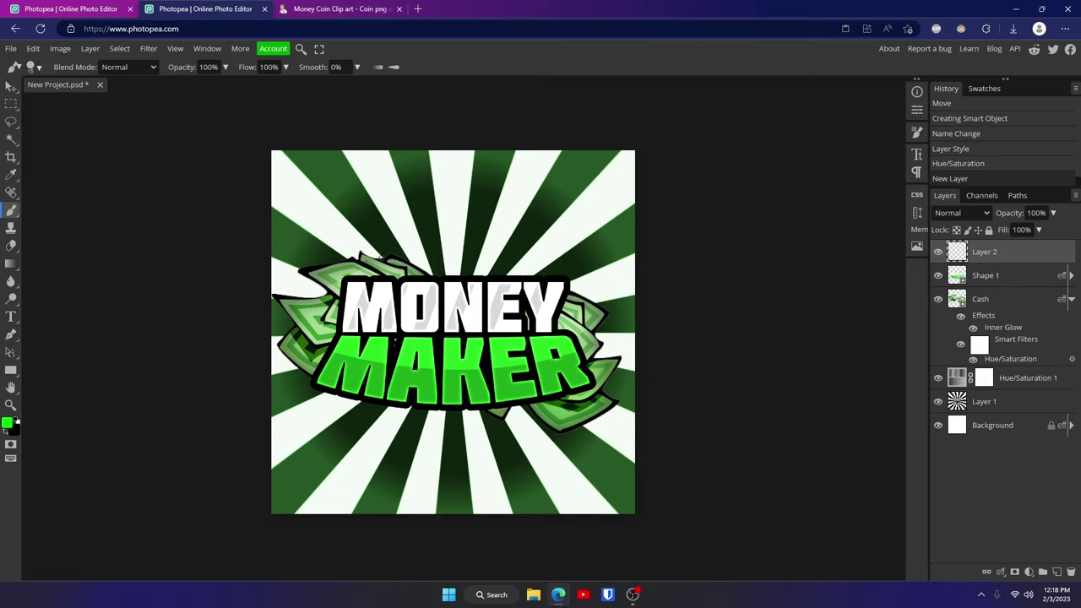
mouse_move(358, 253)
left_mouse_down()
mouse_move(572, 5)
mouse_move(679, 5)
left_mouse_up()
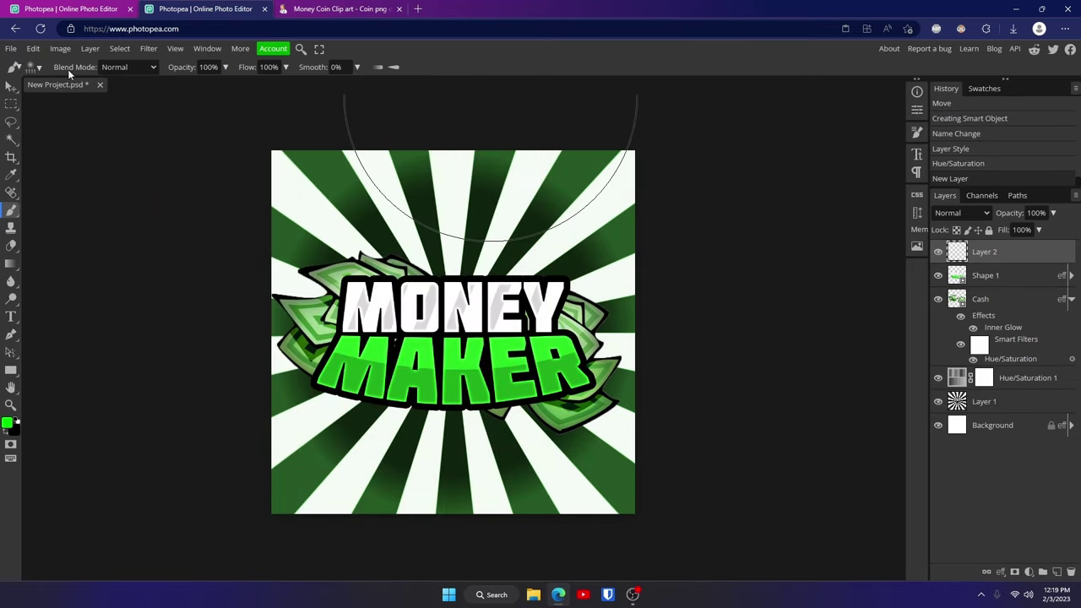
left_click(39, 67)
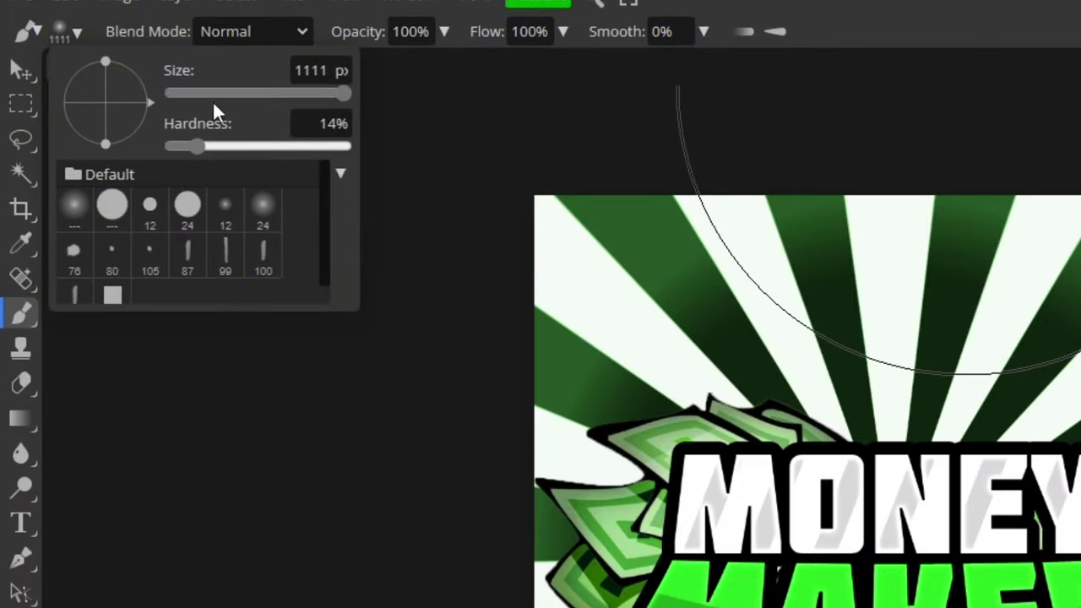
left_click(322, 75)
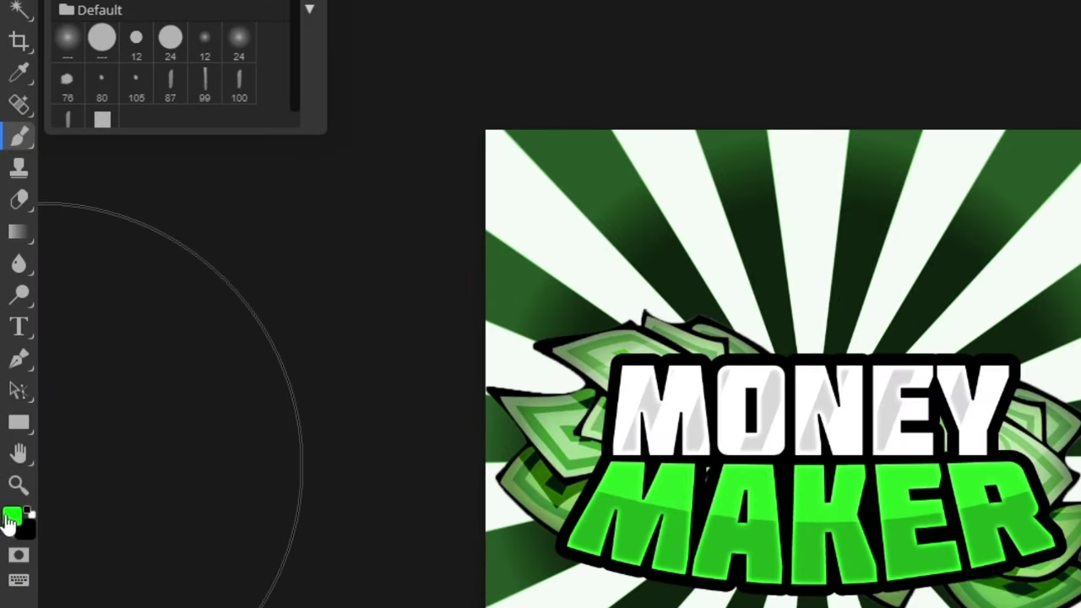
Step: Set the foreground colour to white
left_click(10, 516)
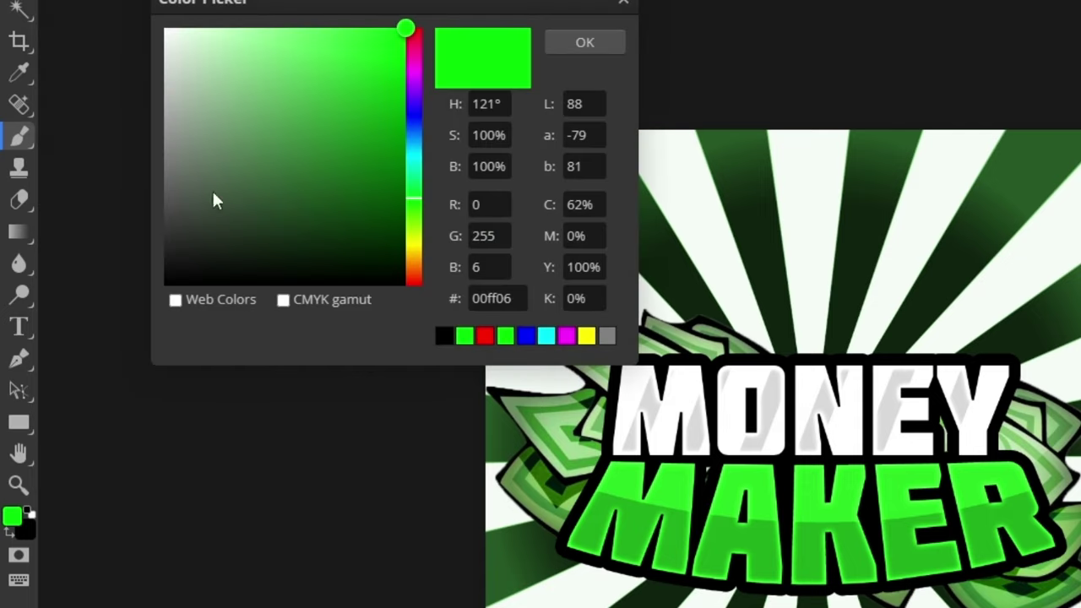
left_click_drag(212, 197, 163, 28)
left_click(584, 43)
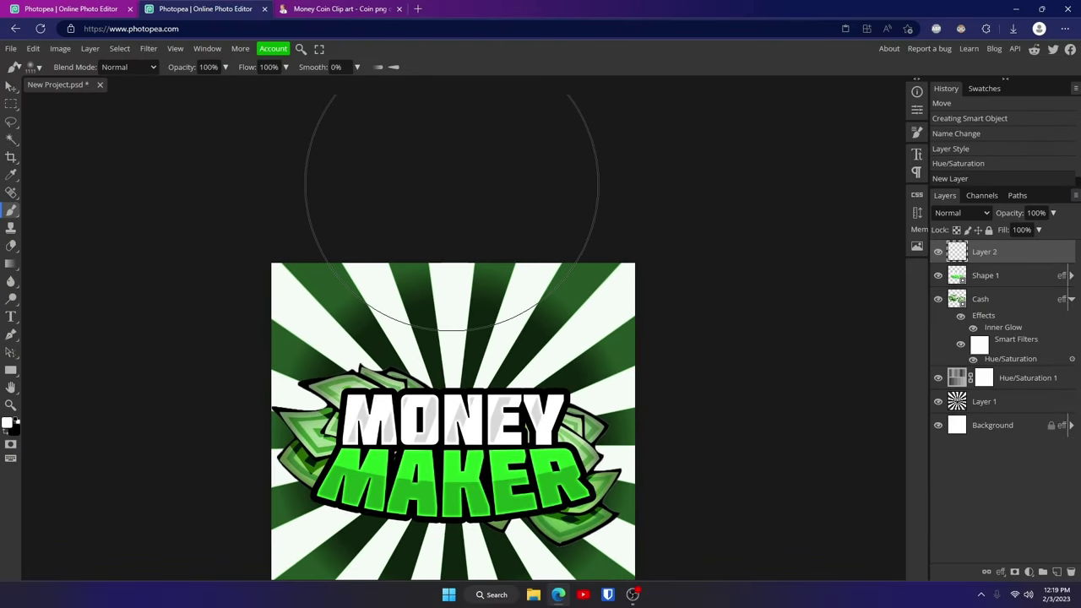
left_click(453, 182)
key("ctrl+z")
key("ctrl+shift+z")
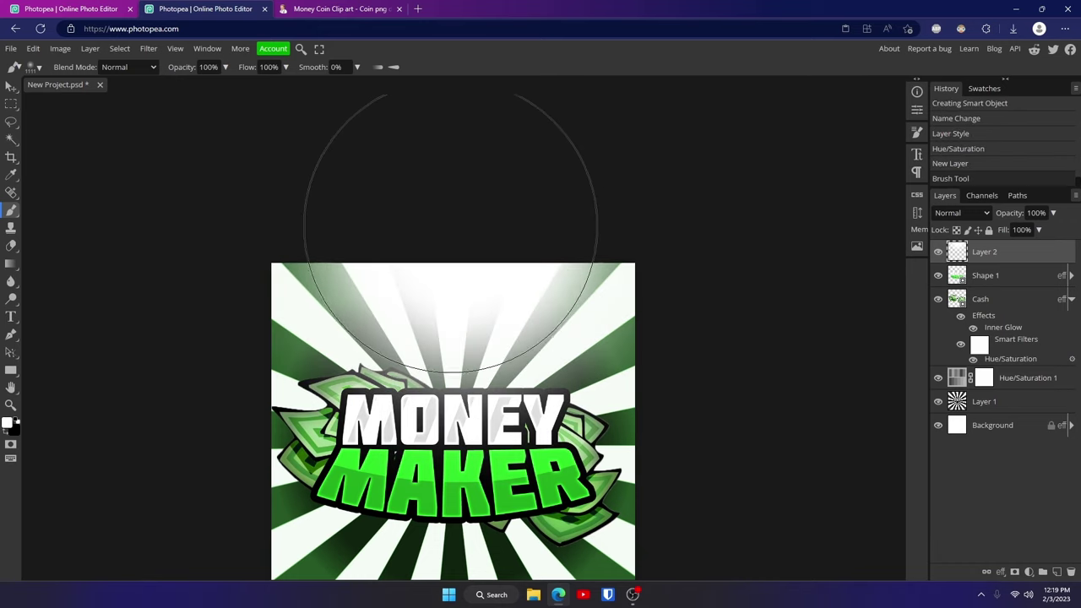
key("ctrl+z")
Step: Paint one soft white highlight over the canvas's top edge on the new layer and compare the artwork with and without it
left_click(458, 185)
scroll(459, 223, "down", 3)
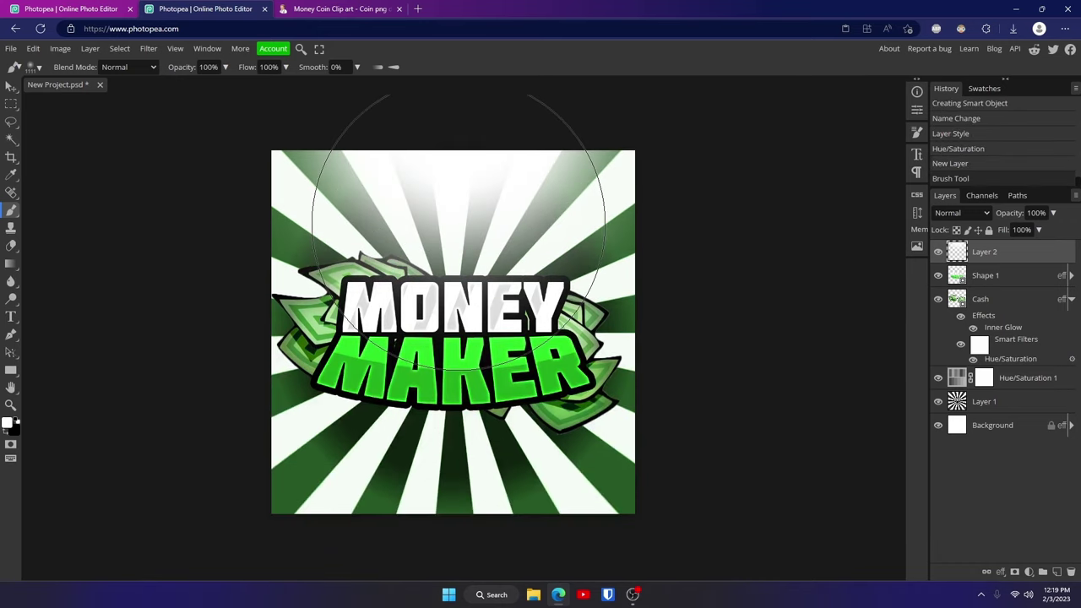
key("ctrl+z")
scroll(462, 135, "up", 2)
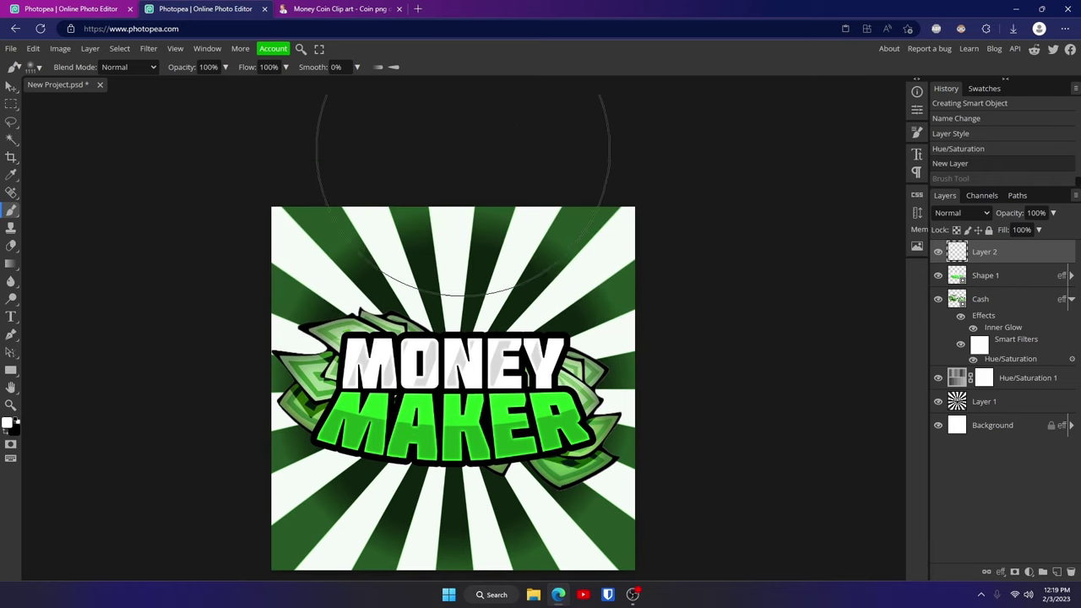
key("ctrl+shift+z")
key("ctrl+z")
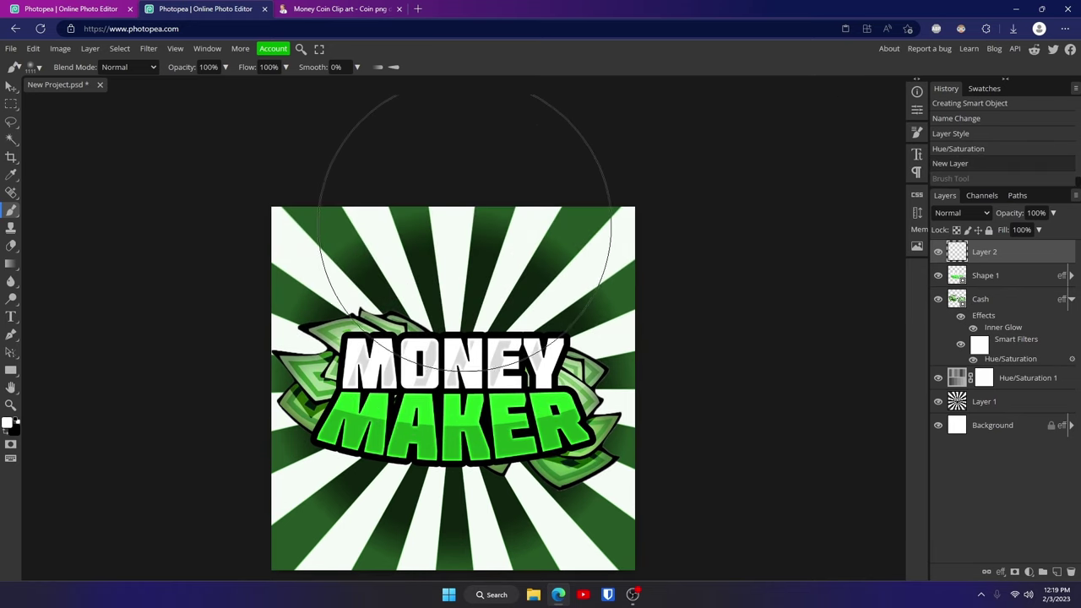
key("ctrl+shift+z")
key("ctrl+z")
key("ctrl+shift+z")
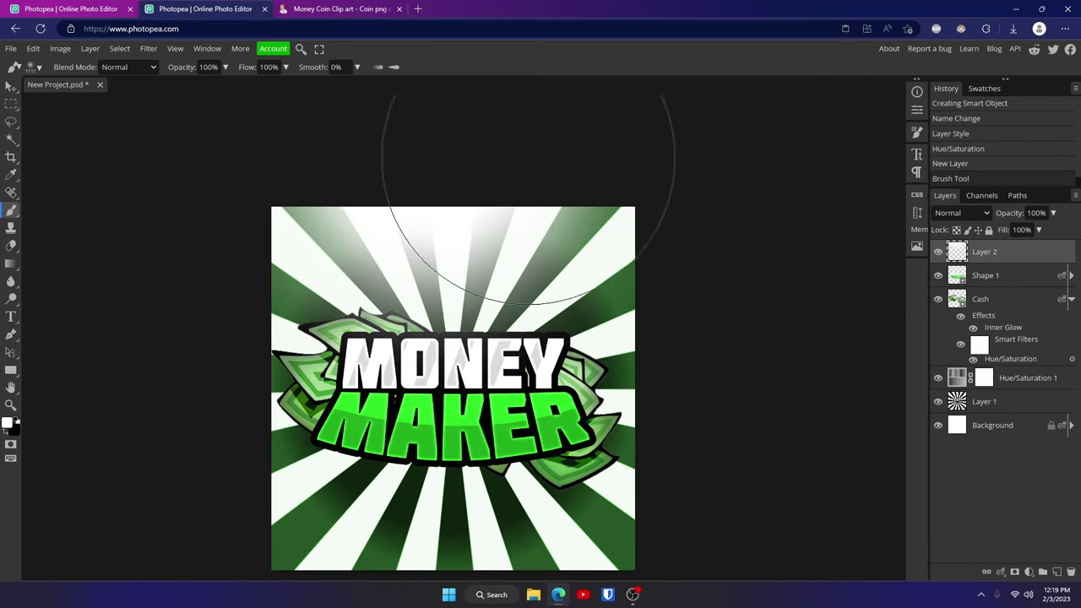
scroll(603, 148, "down", 1)
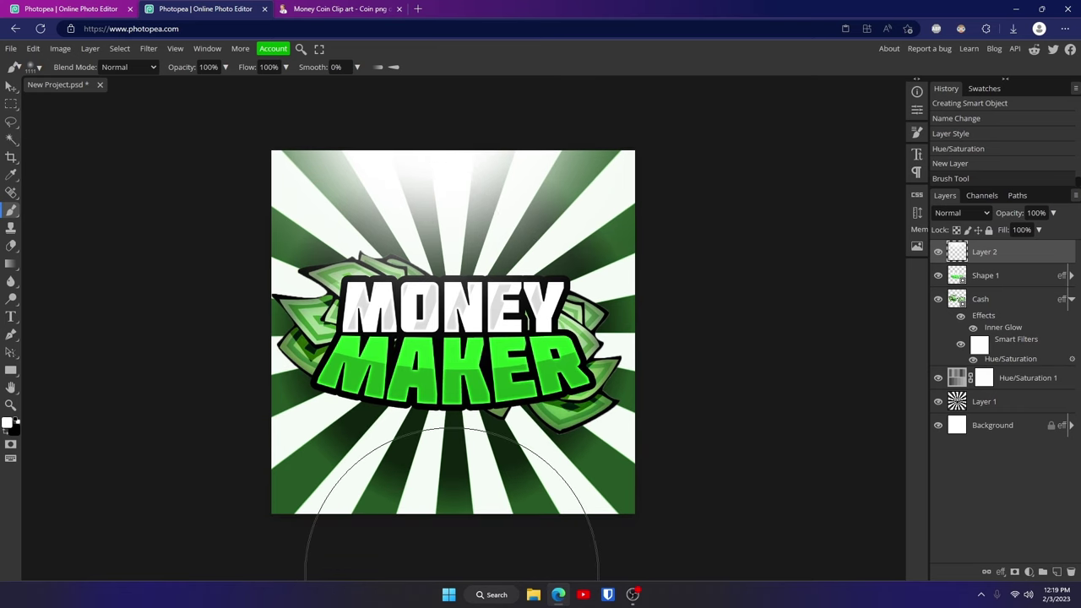
Step: Set the foreground colour to bright green and paint one soft glow along the canvas's bottom edge
left_click(7, 422)
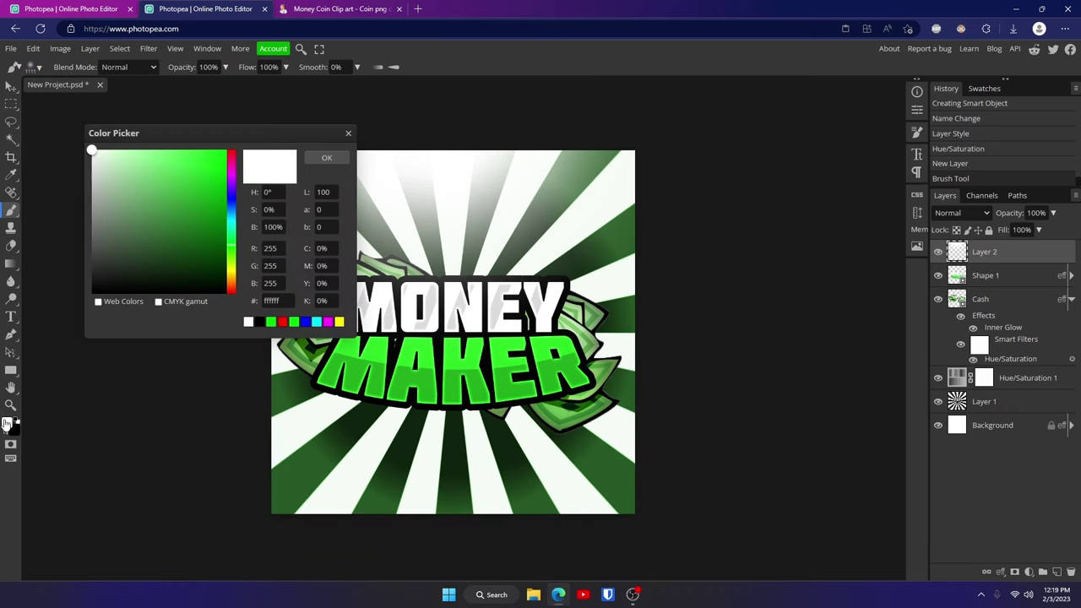
left_click(226, 152)
left_click(326, 158)
scroll(431, 287, "down", 1)
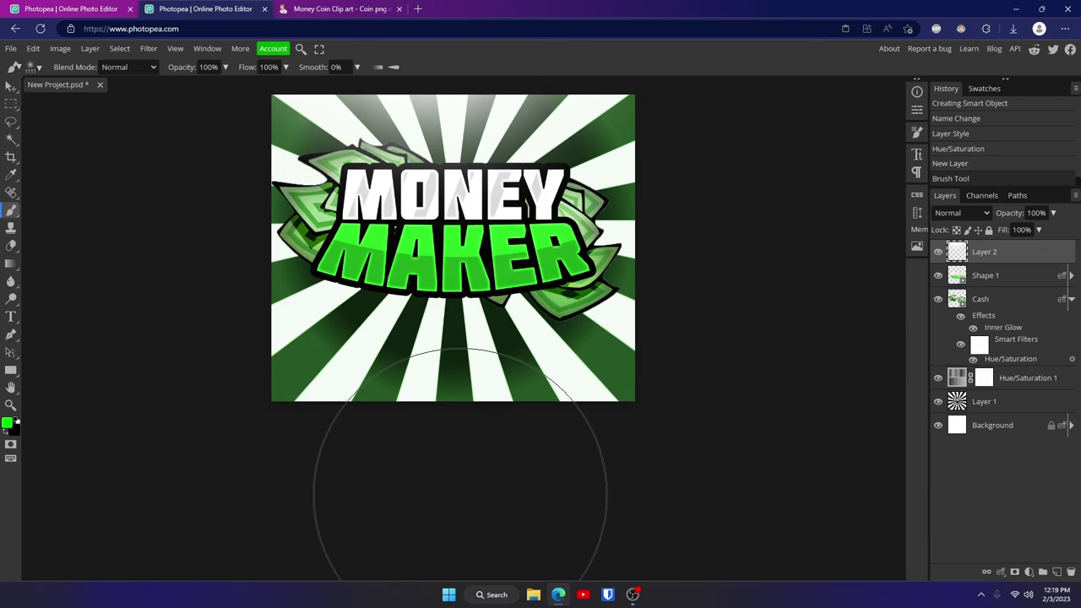
left_click(494, 483)
scroll(684, 505, "up", 1)
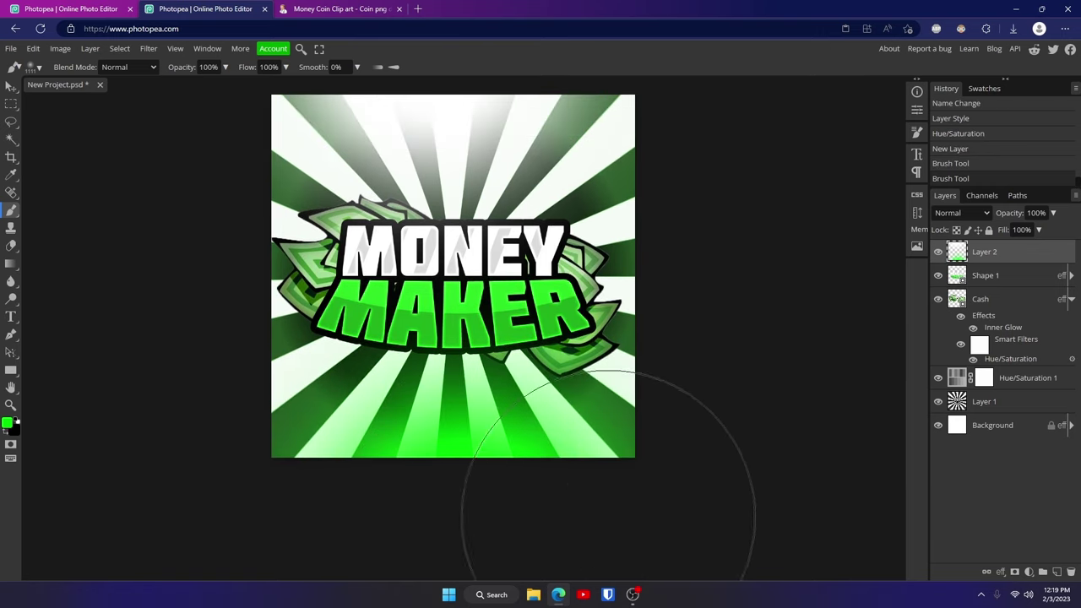
Step: Lower the opacity of the painted glow layer, Layer 2, to 42%
left_click(10, 404)
left_click(370, 423)
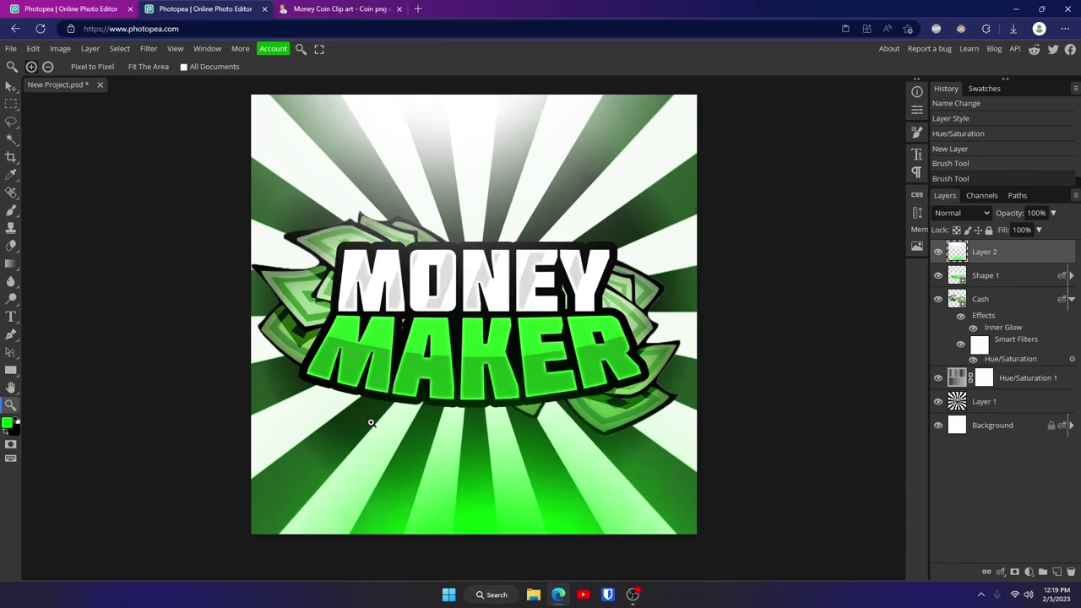
left_click(541, 384, "alt")
left_click(564, 364)
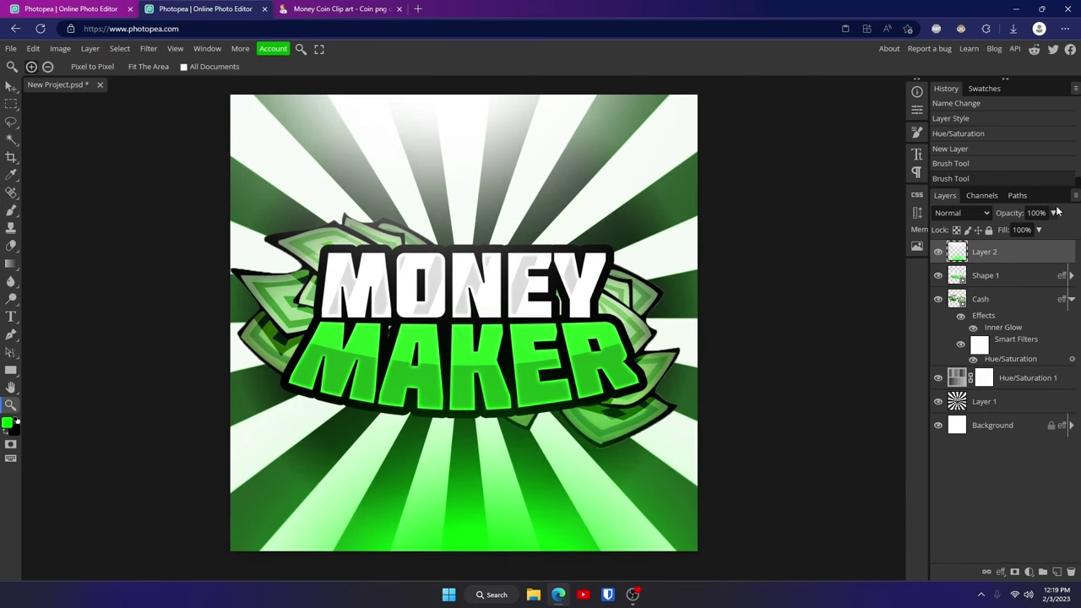
left_click(1053, 213)
left_click_drag(1036, 230, 1022, 231)
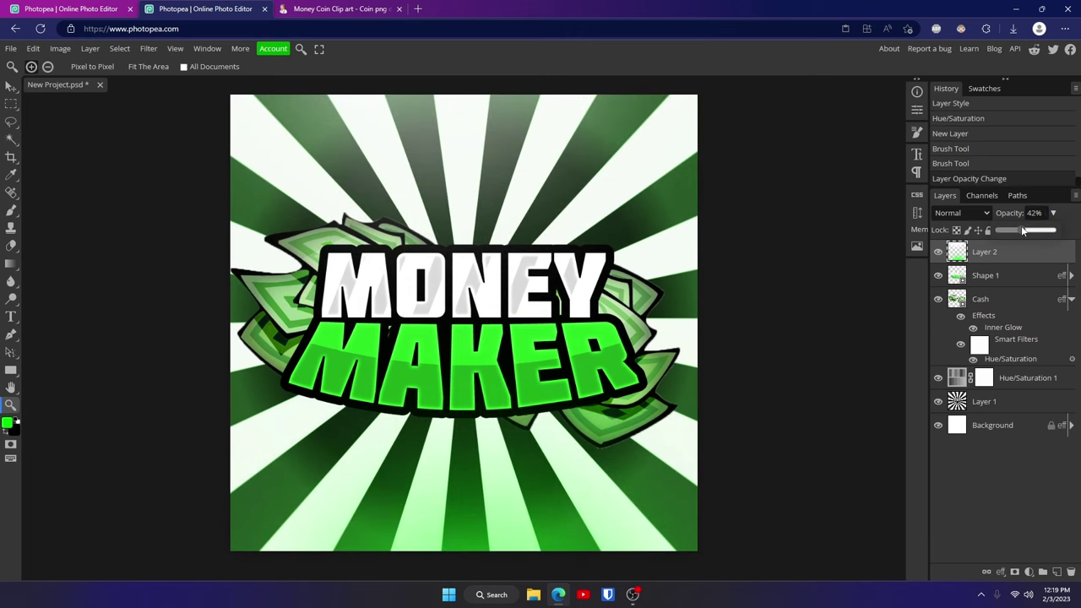
Step: Set Layer 2 to the Color Dodge blend mode at 65% opacity and compare the artwork with the layer hidden and shown
left_click(961, 213)
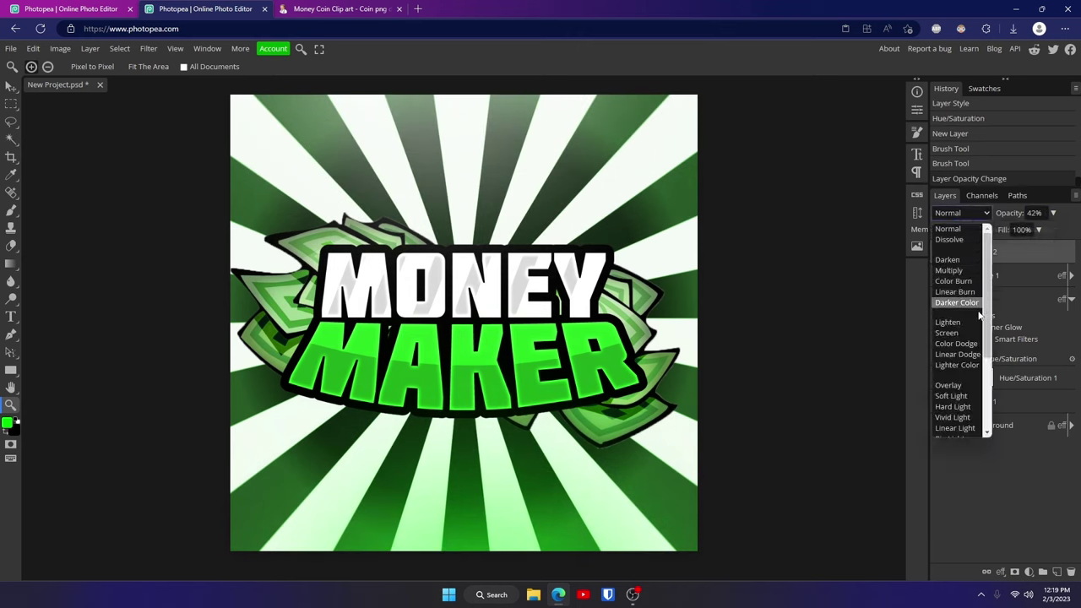
left_click(961, 343)
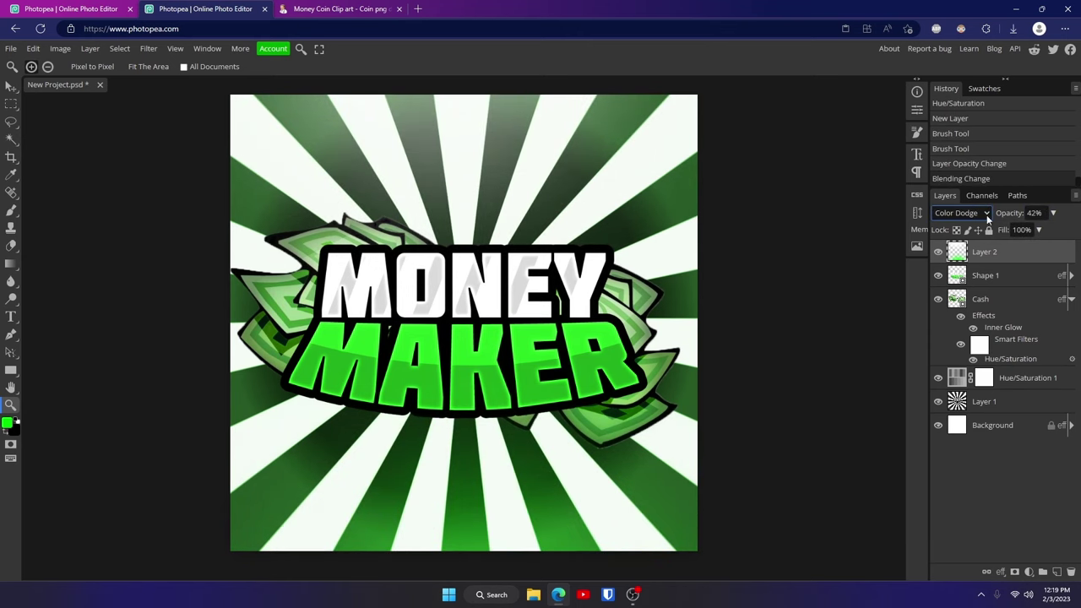
left_click(1053, 213)
left_click_drag(1019, 230, 1033, 233)
left_click(937, 254)
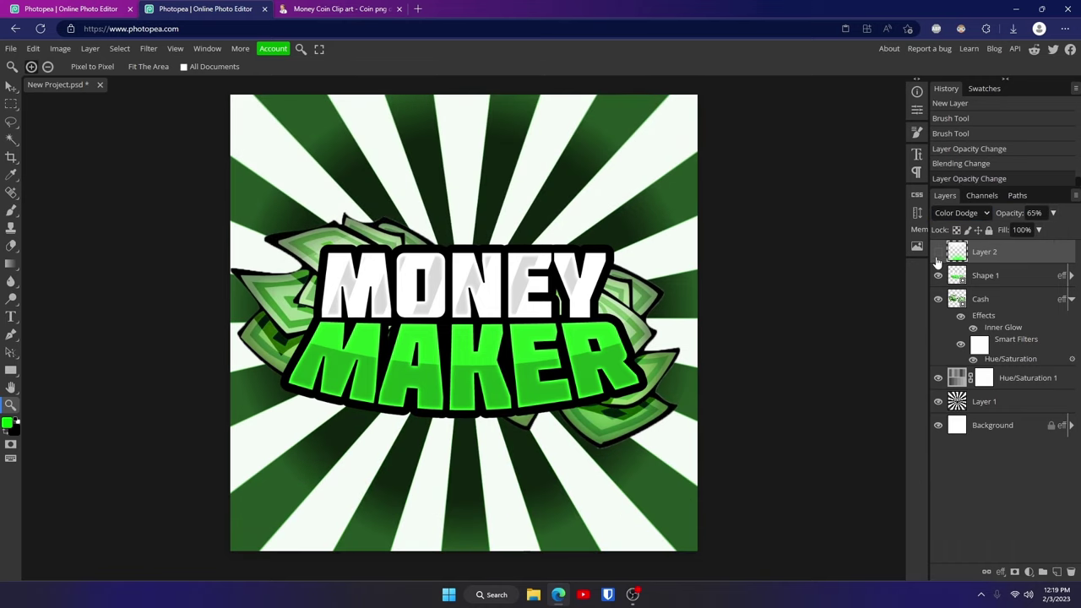
left_click(937, 258)
left_click(936, 257)
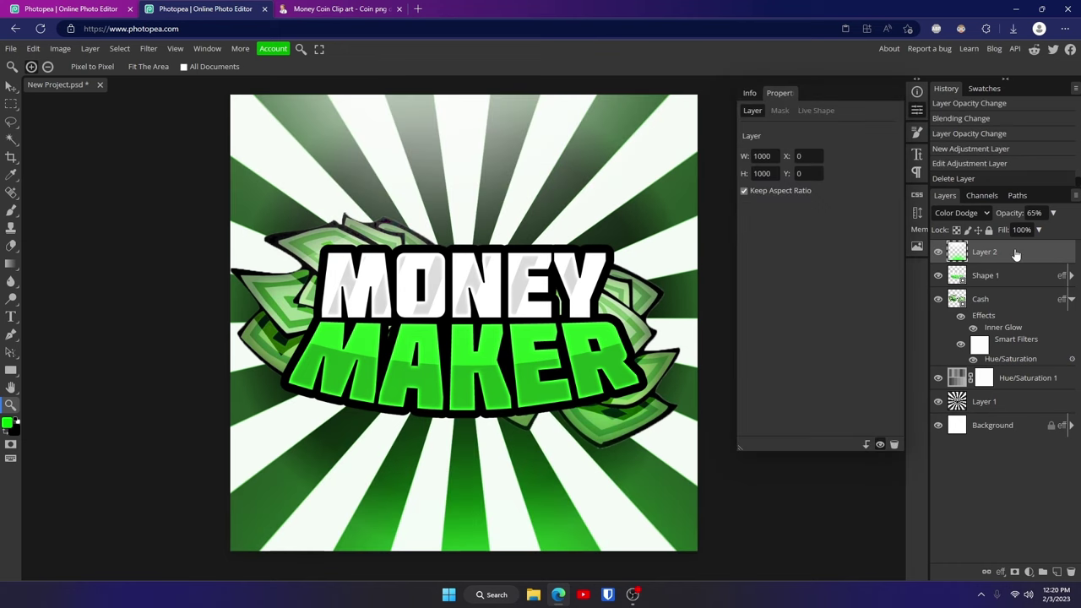
Step: Add a Curves adjustment layer above Layer 2 with points at input 193, output 198 and input 65, output 50, and compare before and after
left_click(917, 113)
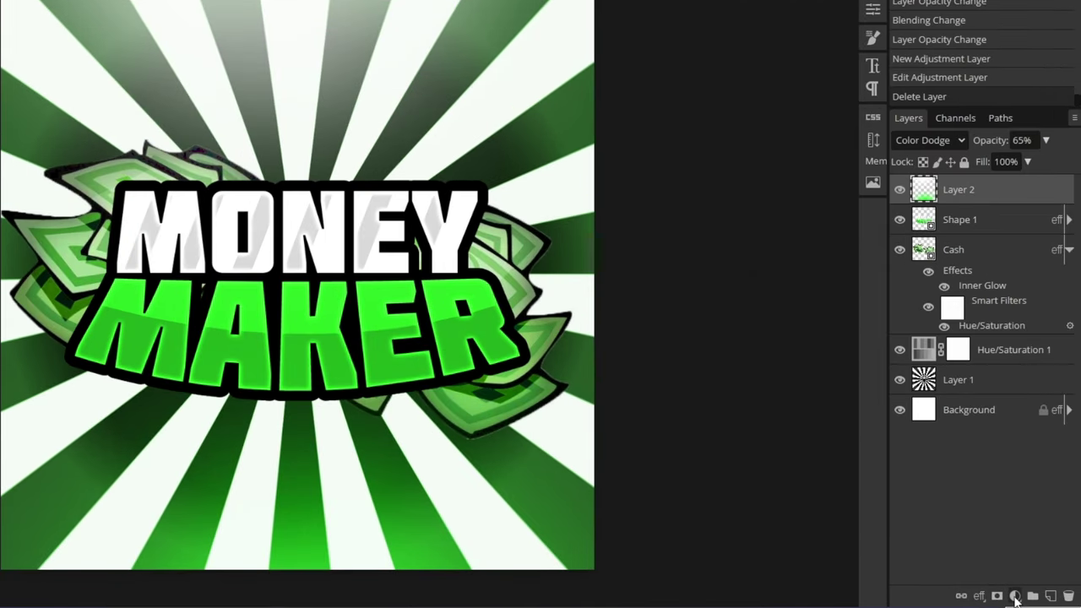
left_click(1015, 596)
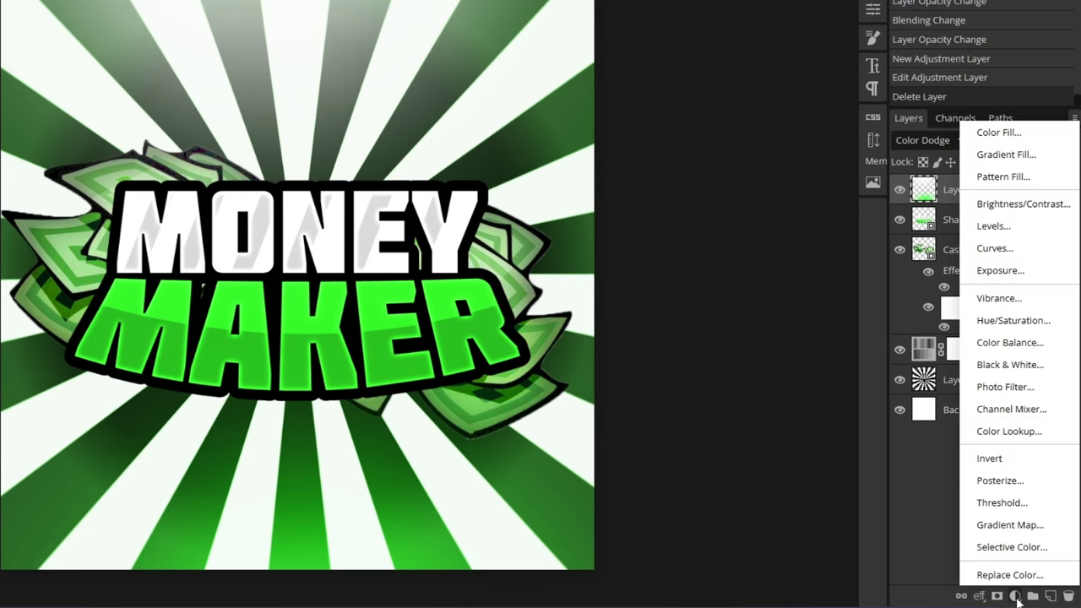
left_click(1017, 256)
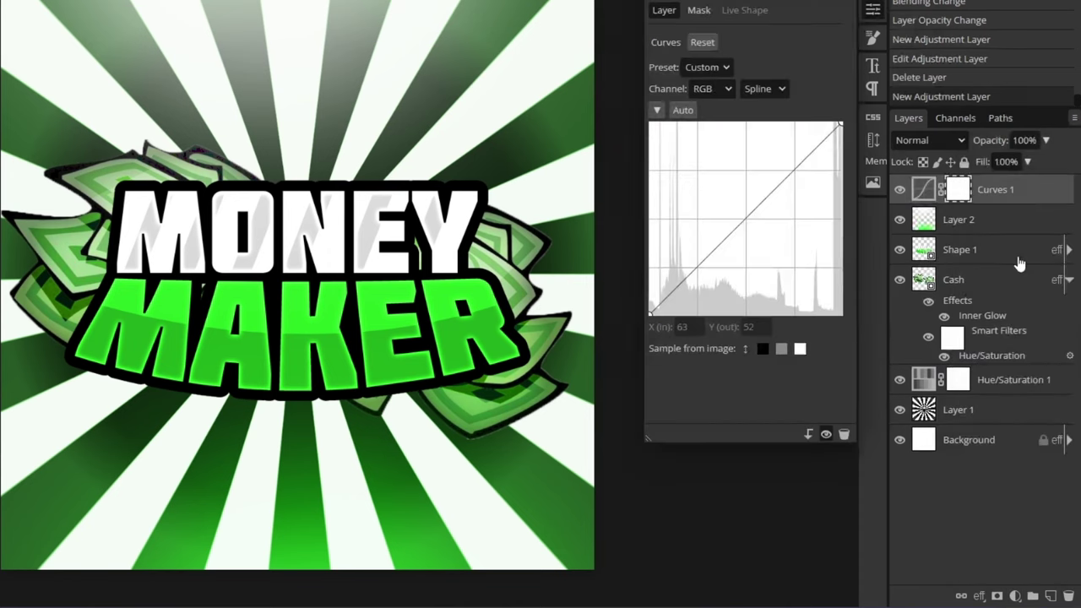
left_click(795, 169)
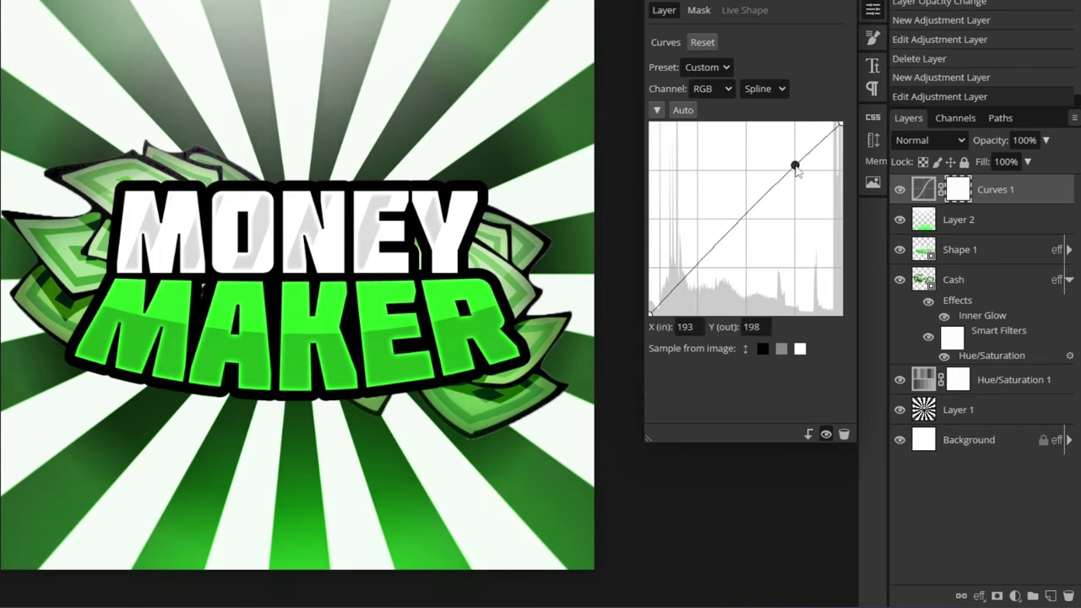
left_click_drag(691, 279, 698, 279)
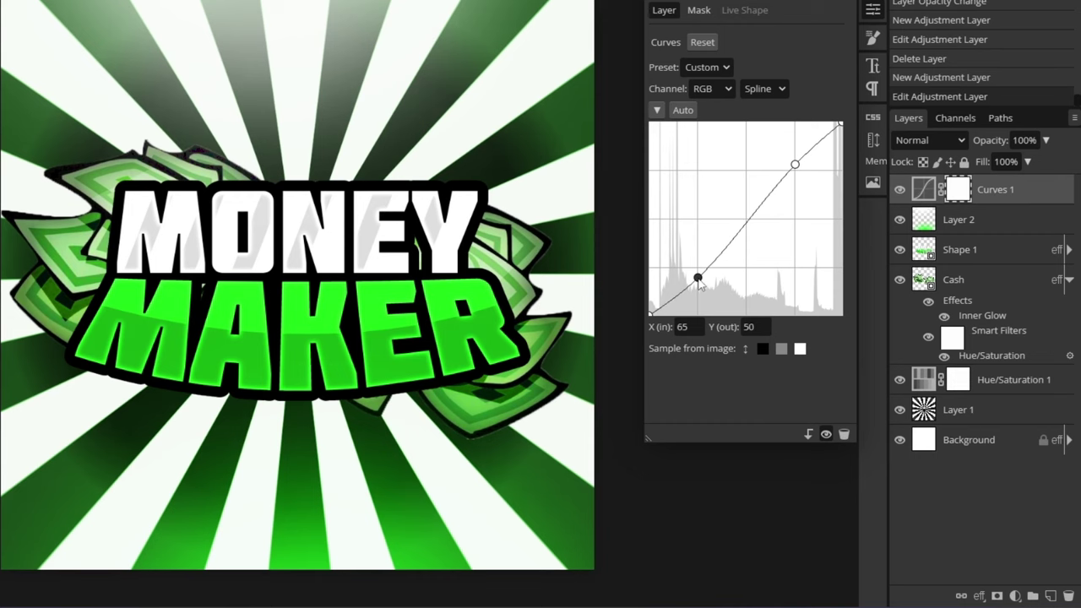
left_click(900, 191)
left_click(900, 191)
left_click(901, 191)
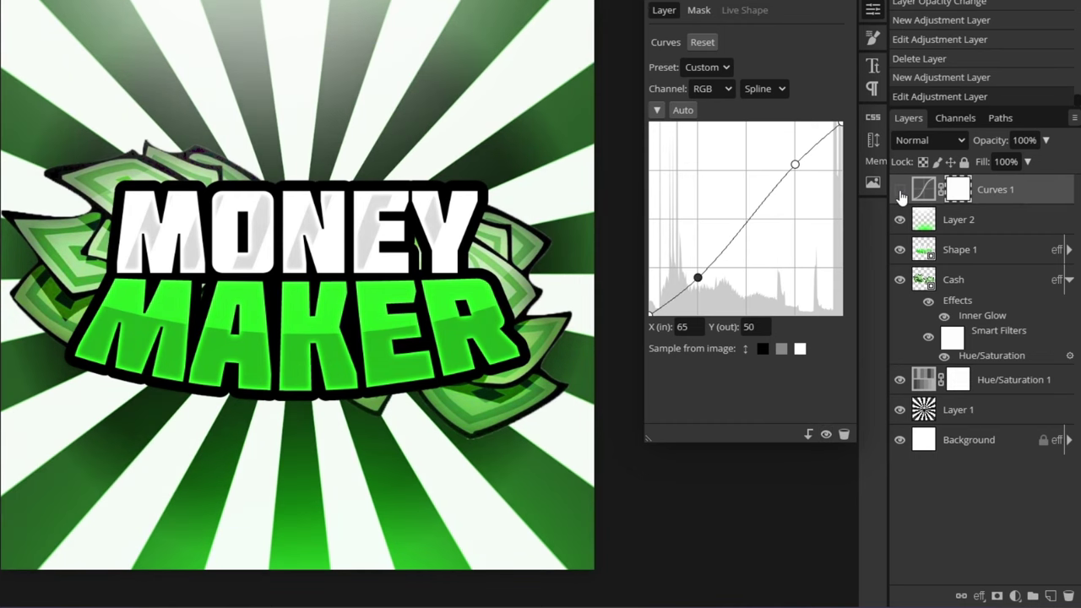
left_click(900, 191)
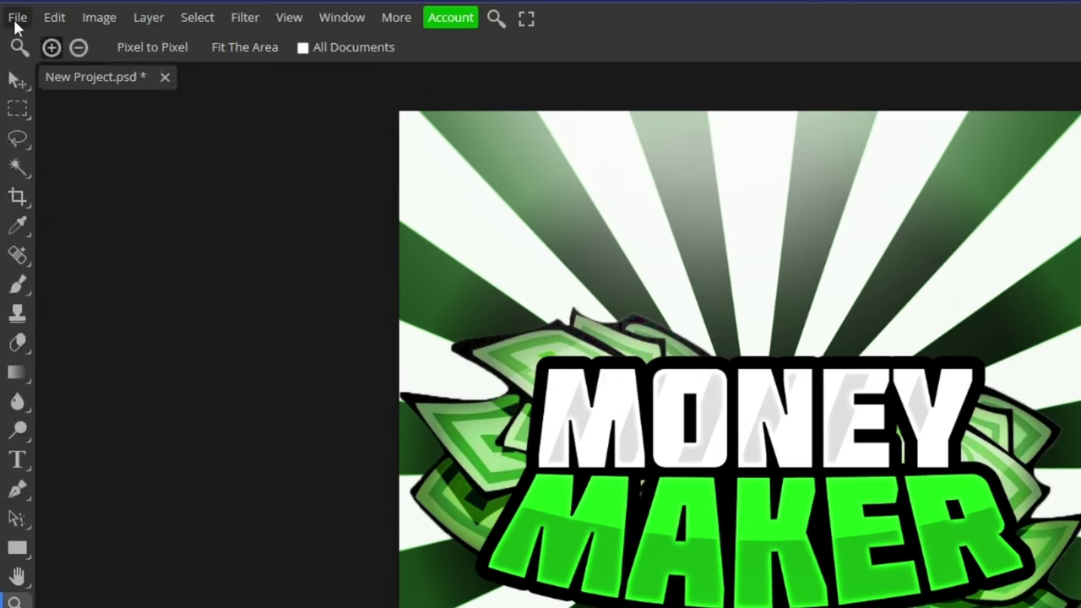
Step: Export the logo as a 1000 x 1000 px JPG at 100% quality under the name New Project
left_click(11, 48)
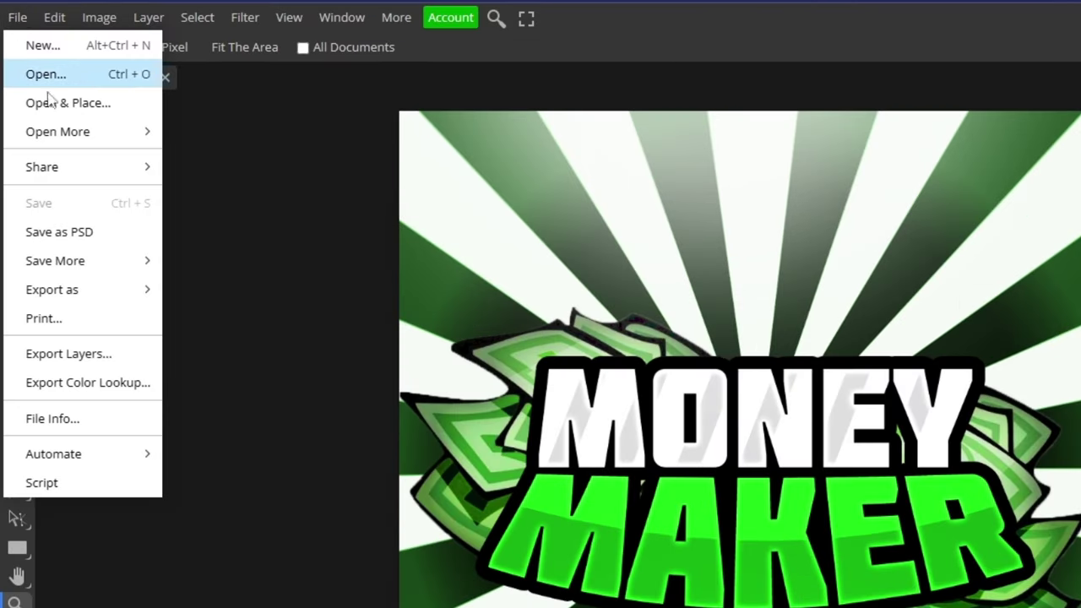
mouse_move(97, 292)
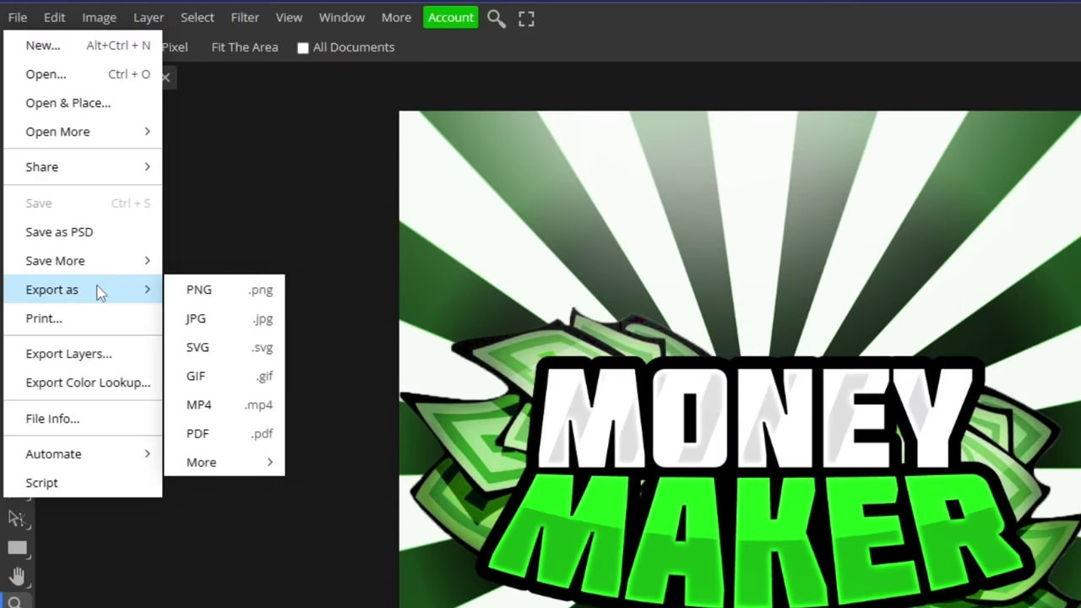
left_click(204, 325)
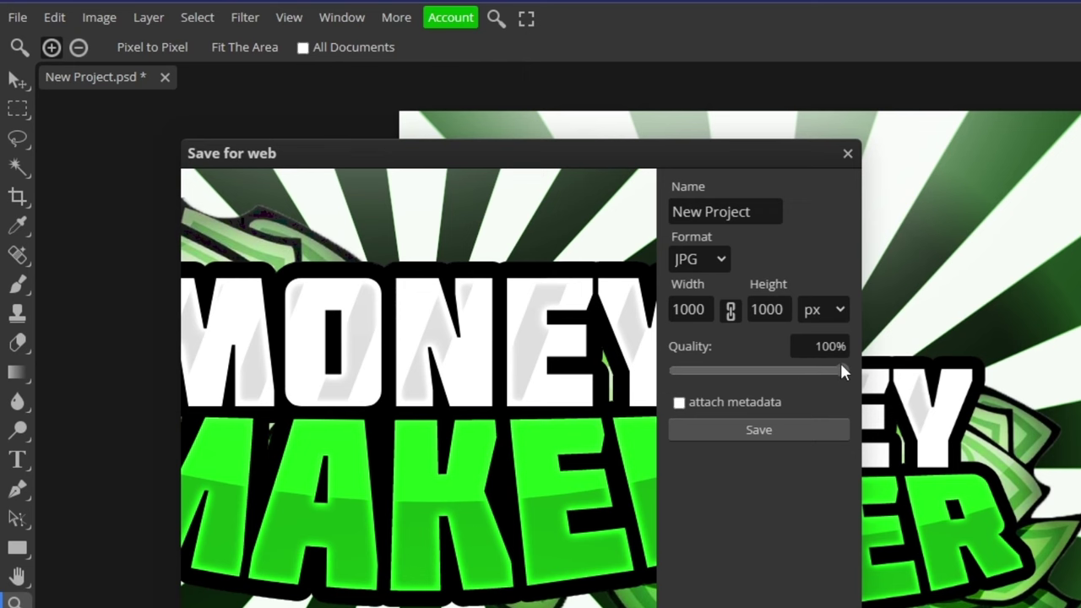
left_click(742, 431)
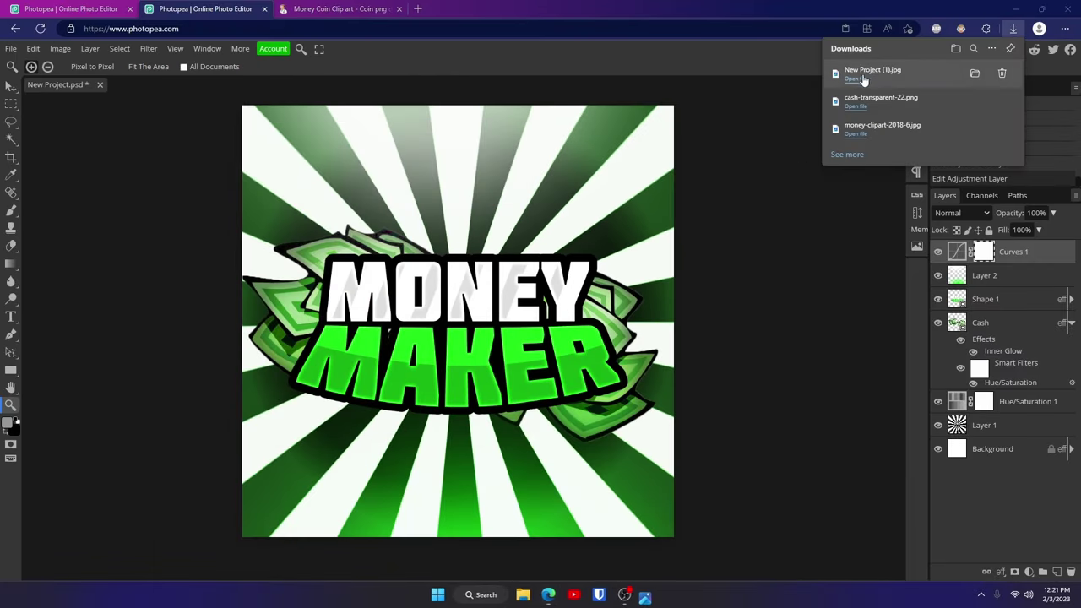
Step: Open the downloaded New Project (1).jpg, examine it in a maximized image viewer and close the viewer
left_click(863, 78)
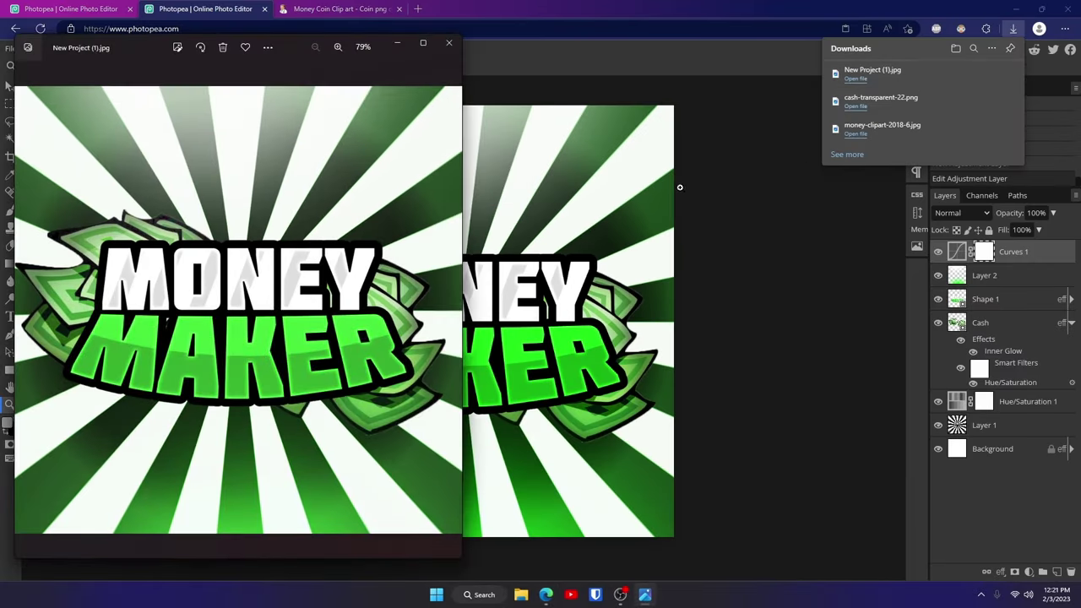
left_click(423, 44)
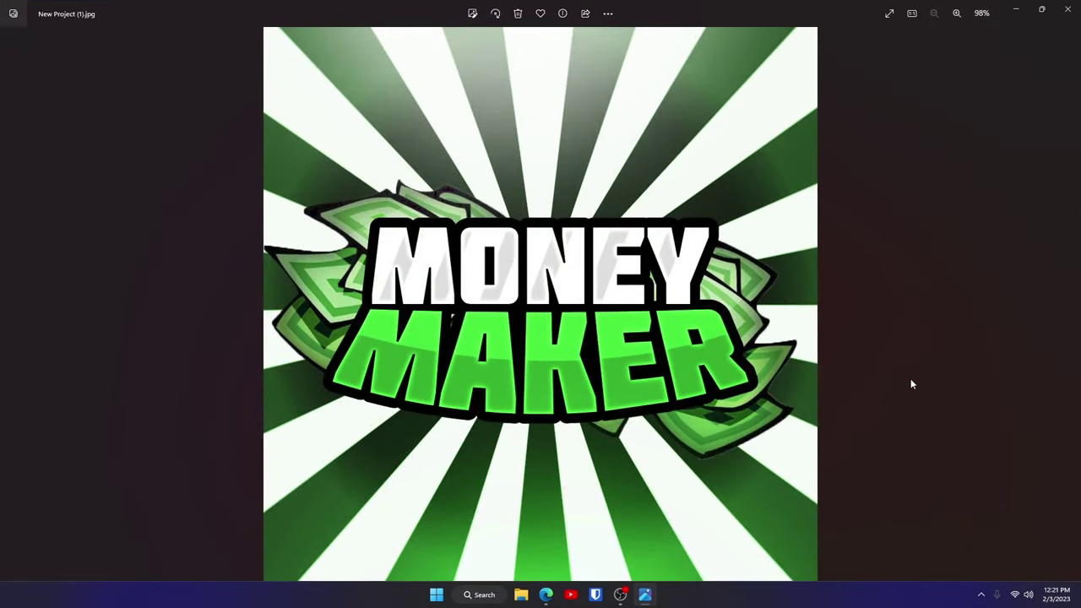
left_click(1067, 9)
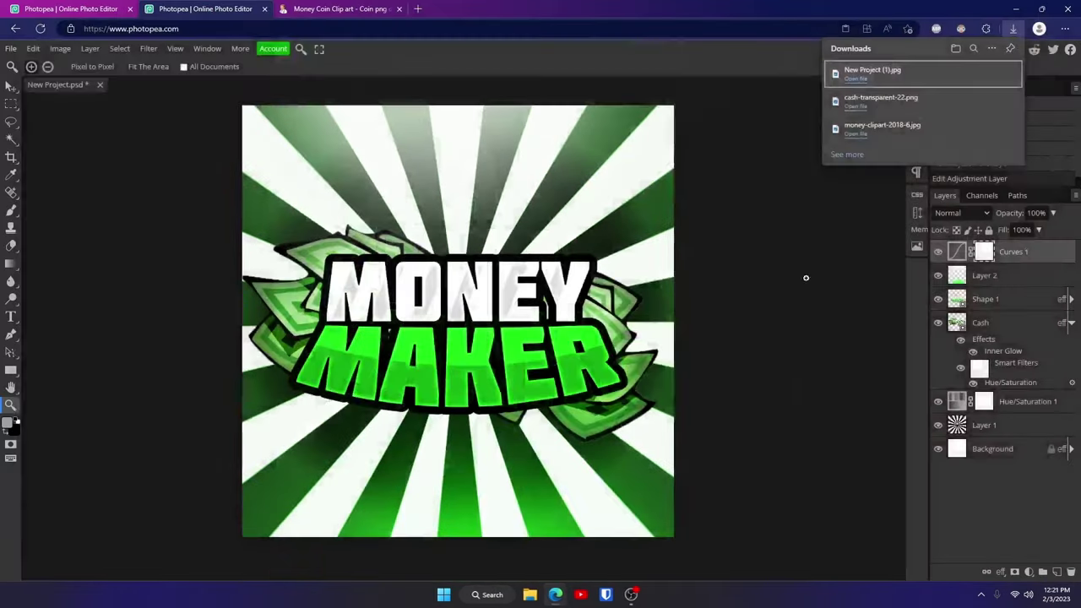